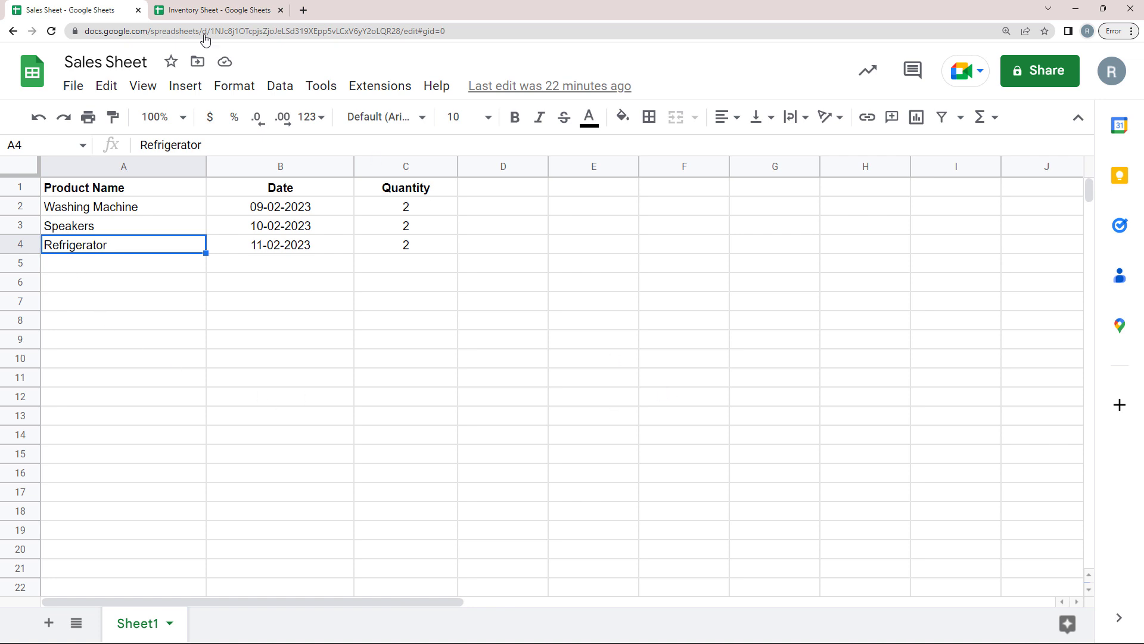
# - Compare the product quantities in the Sales Sheet with the stock units in the Inventory Sheet
pyautogui.click(191, 8)
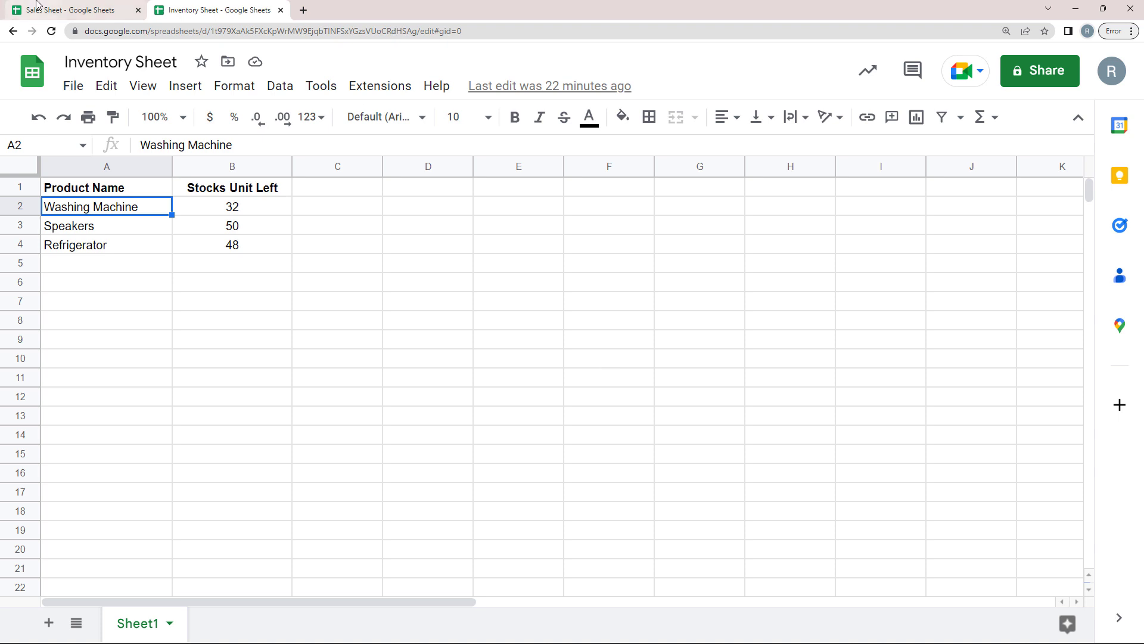
pyautogui.click(75, 5)
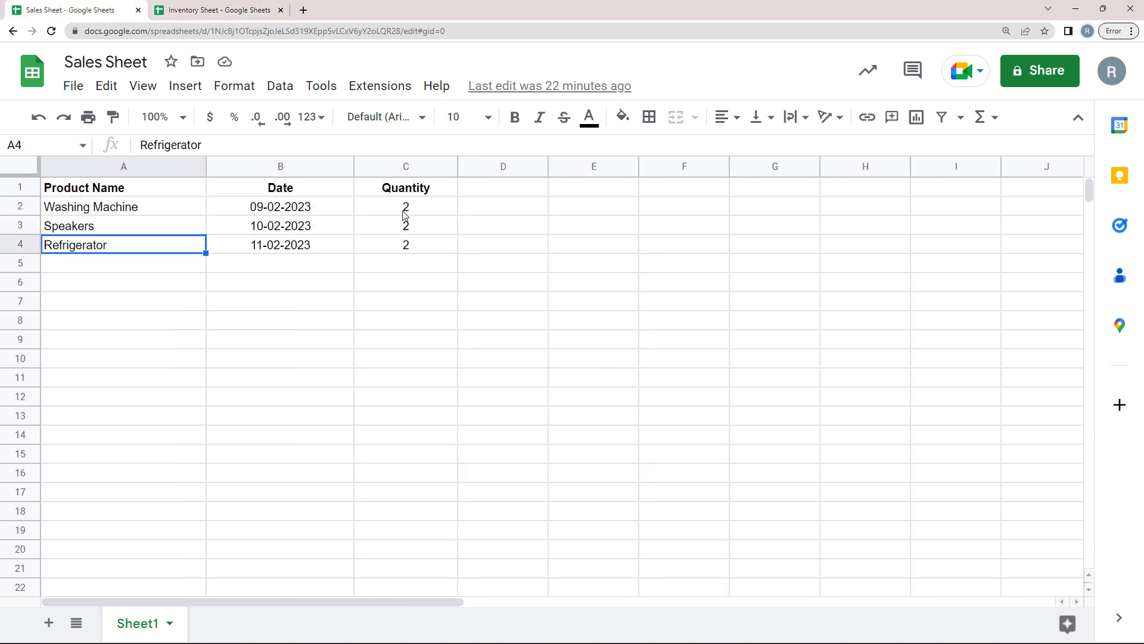
pyautogui.click(229, 10)
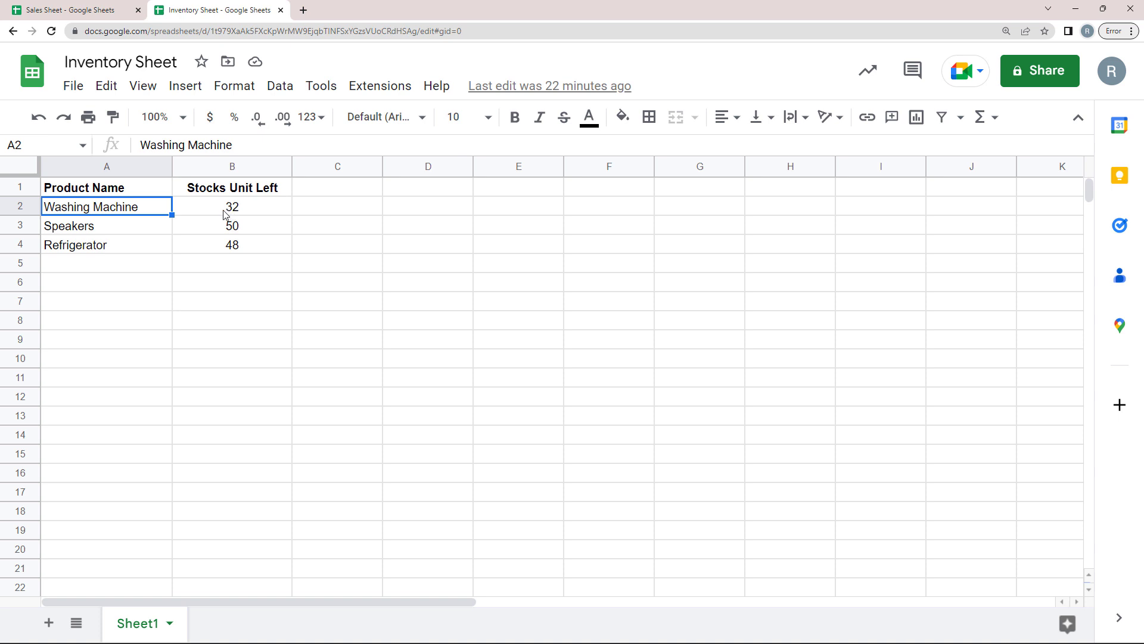
pyautogui.click(71, 10)
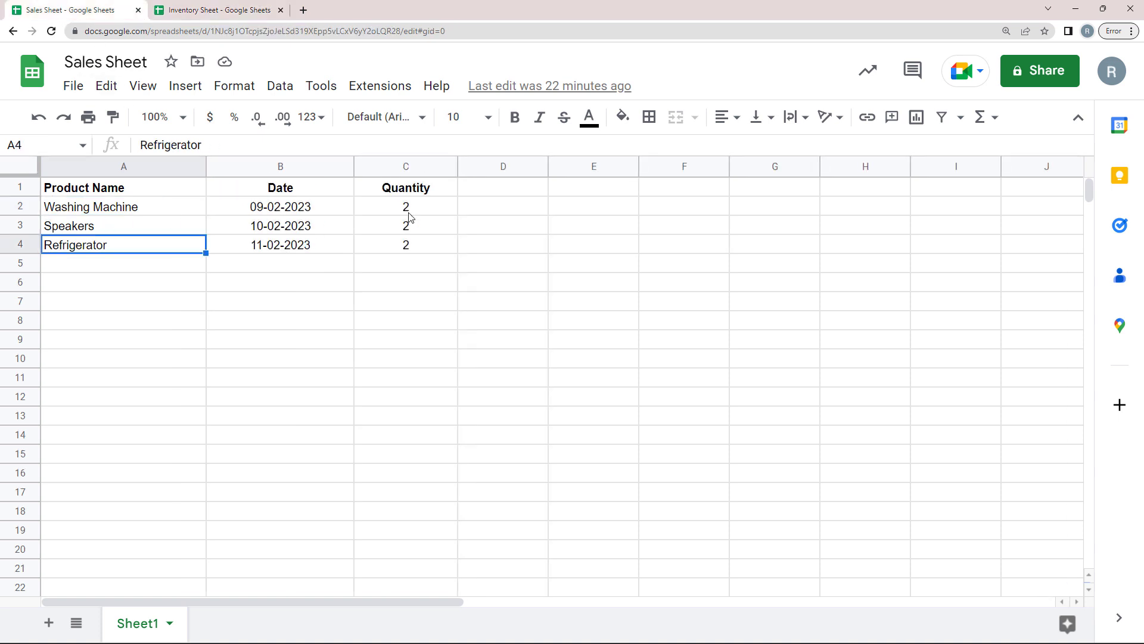
pyautogui.click(172, 9)
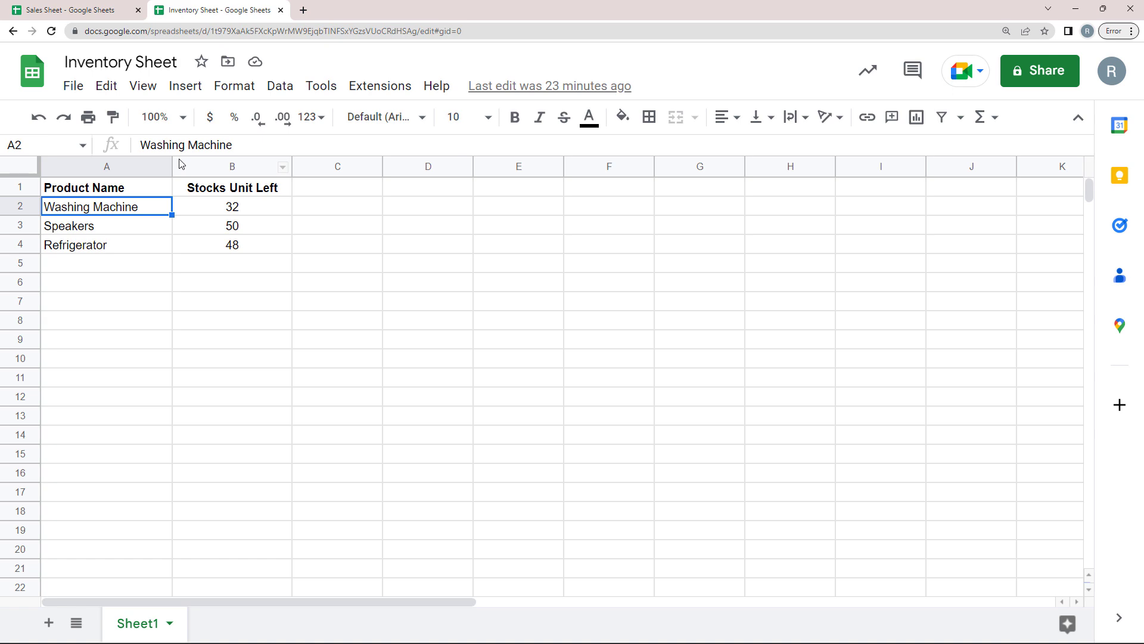
pyautogui.click(303, 10)
pyautogui.click(142, 34)
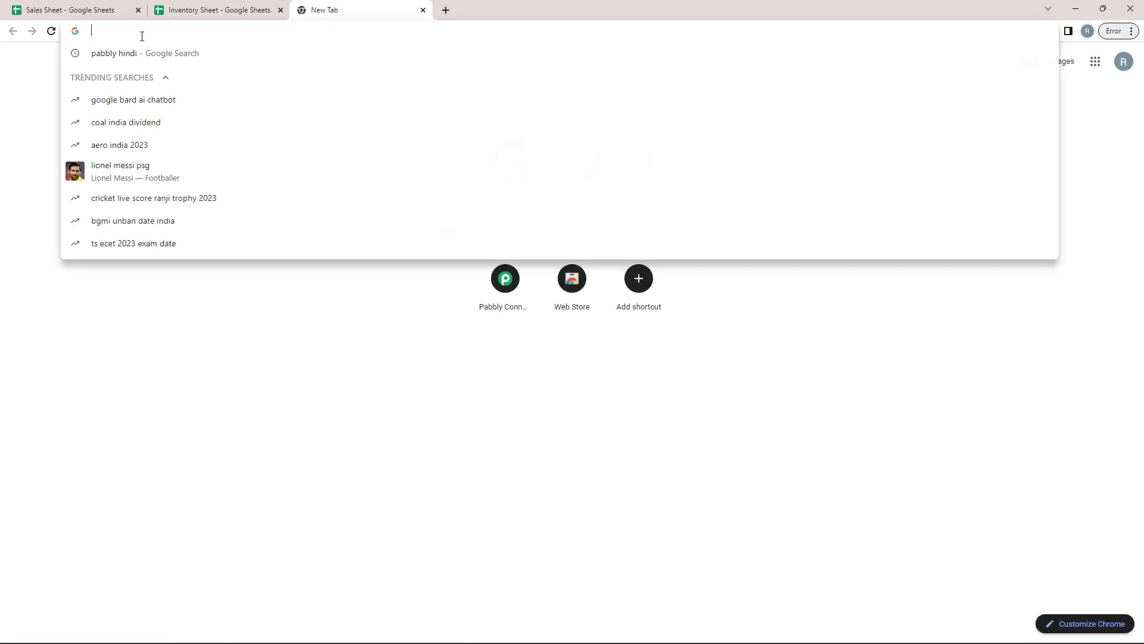
pyautogui.write('www.pa')
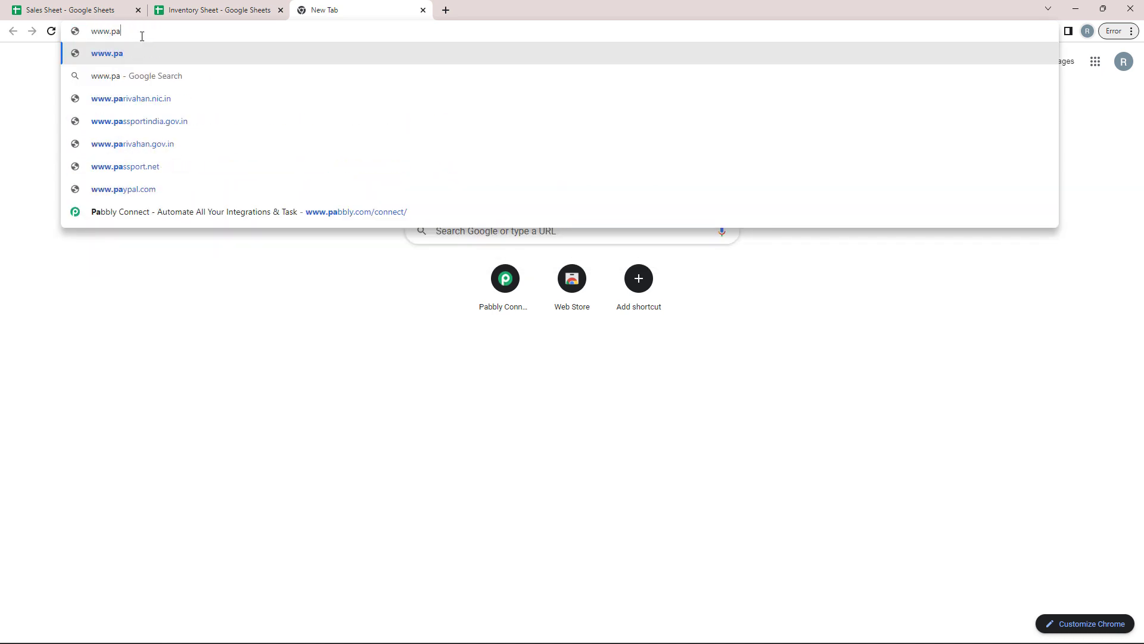
pyautogui.write('bbly.')
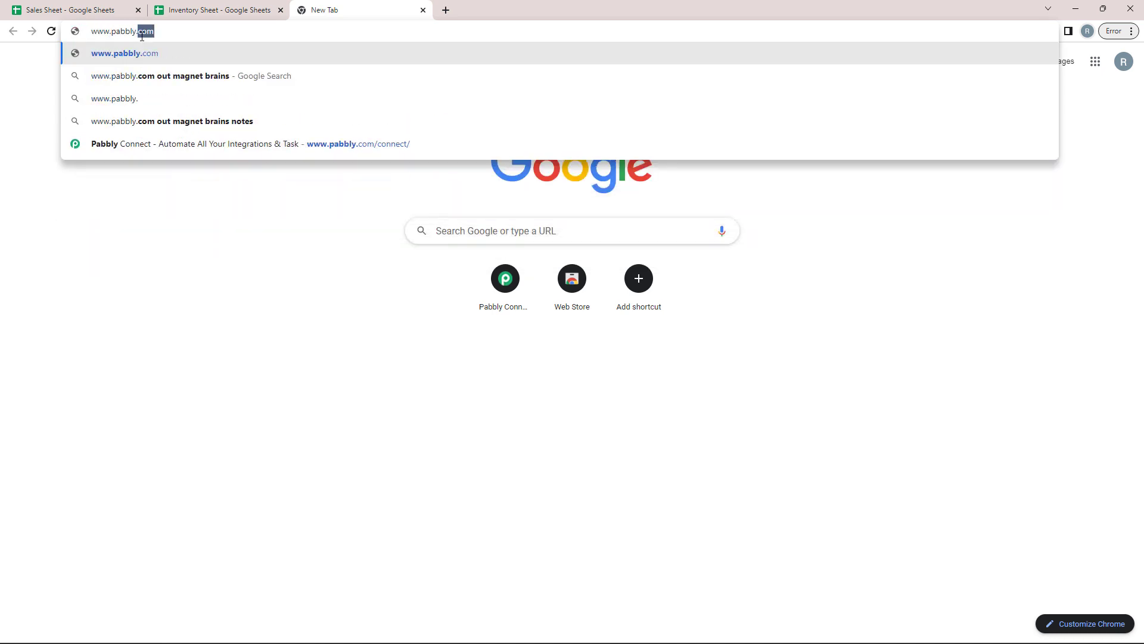
pyautogui.write('com')
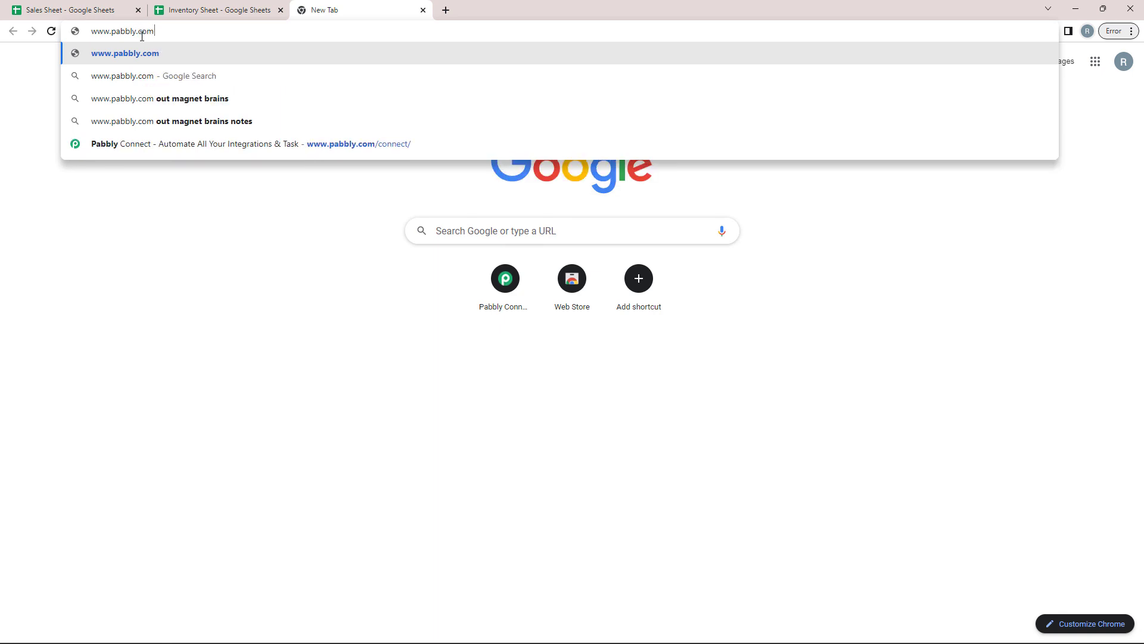
pyautogui.write('/connect')
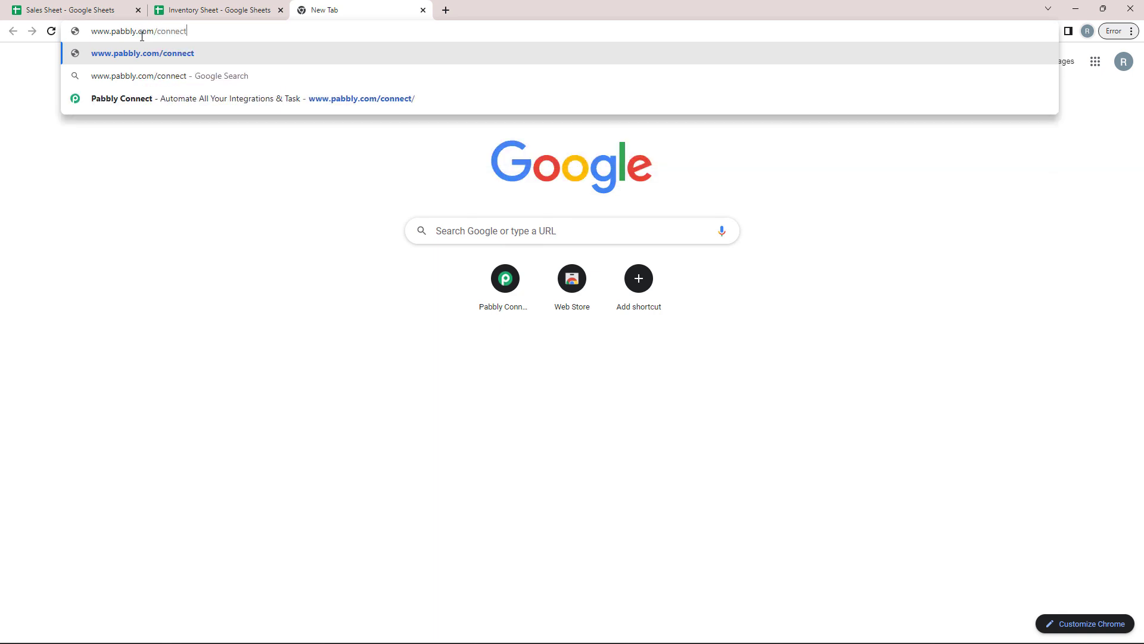
pyautogui.press('Return')
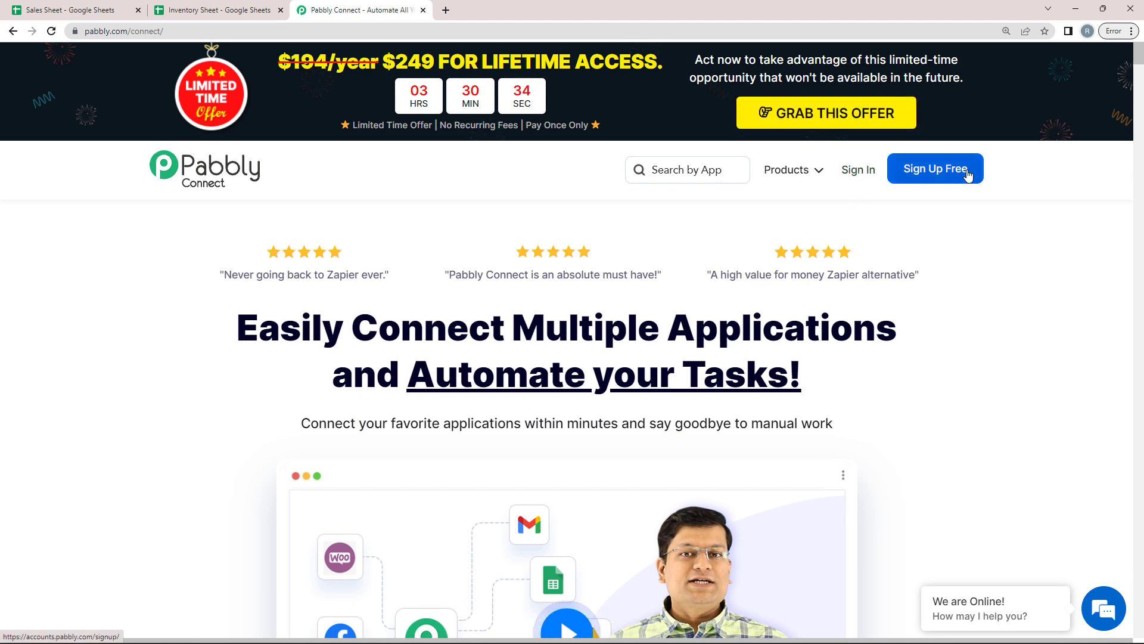
# - Sign in to the Pabbly account and access the Pabbly Connect app
pyautogui.click(820, 180)
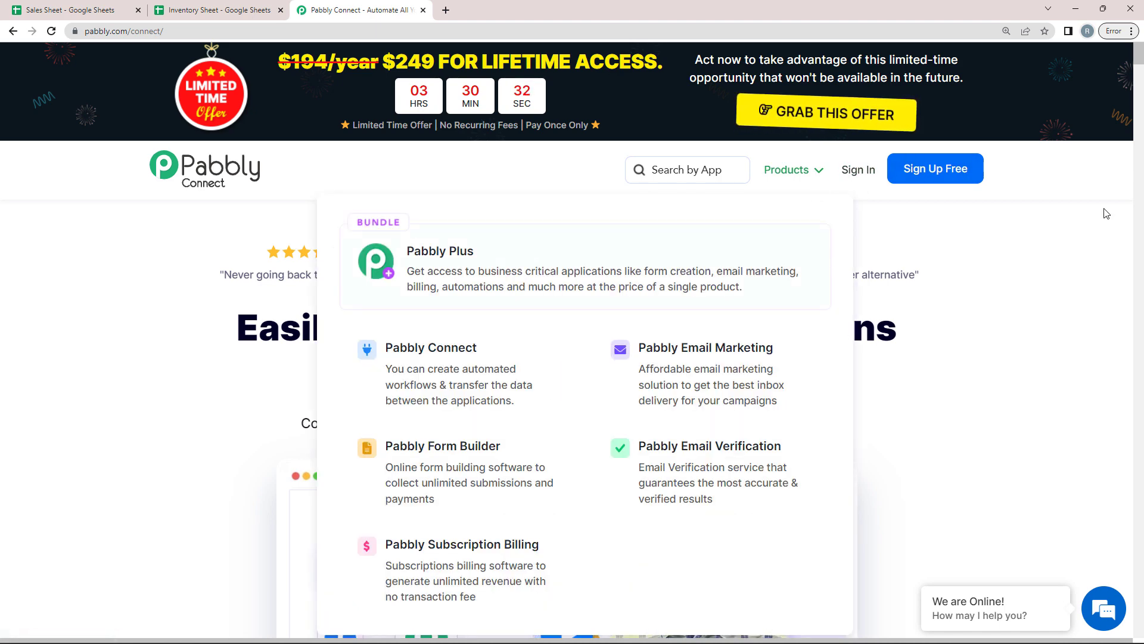
pyautogui.click(859, 172)
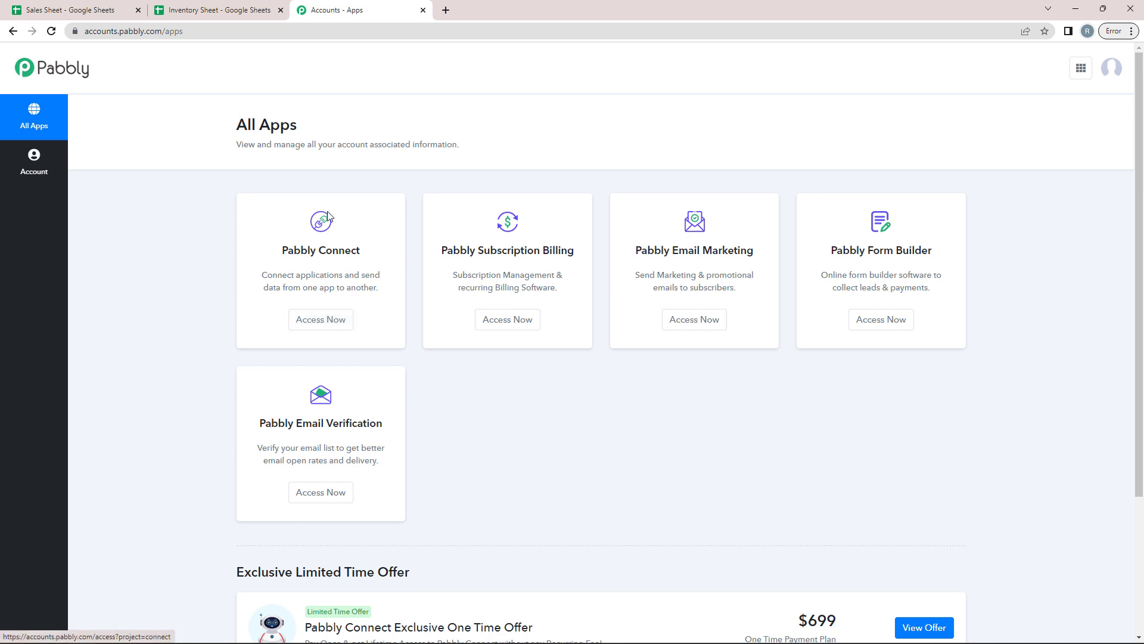
pyautogui.click(293, 320)
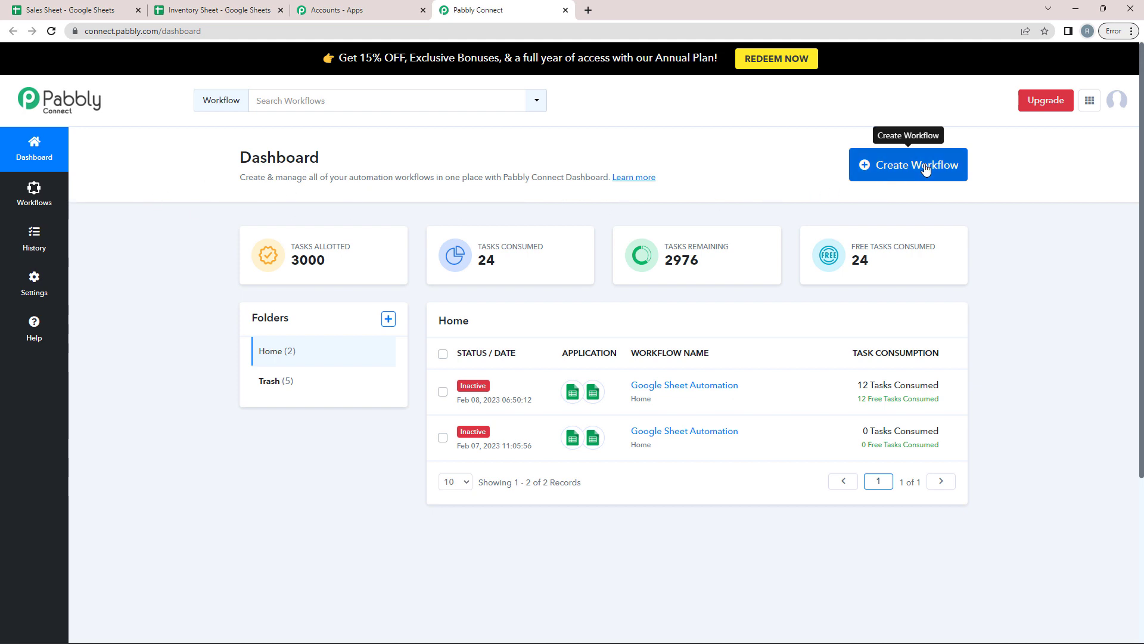
# - Create a new workflow named "Google Sheet Automation"
pyautogui.click(900, 169)
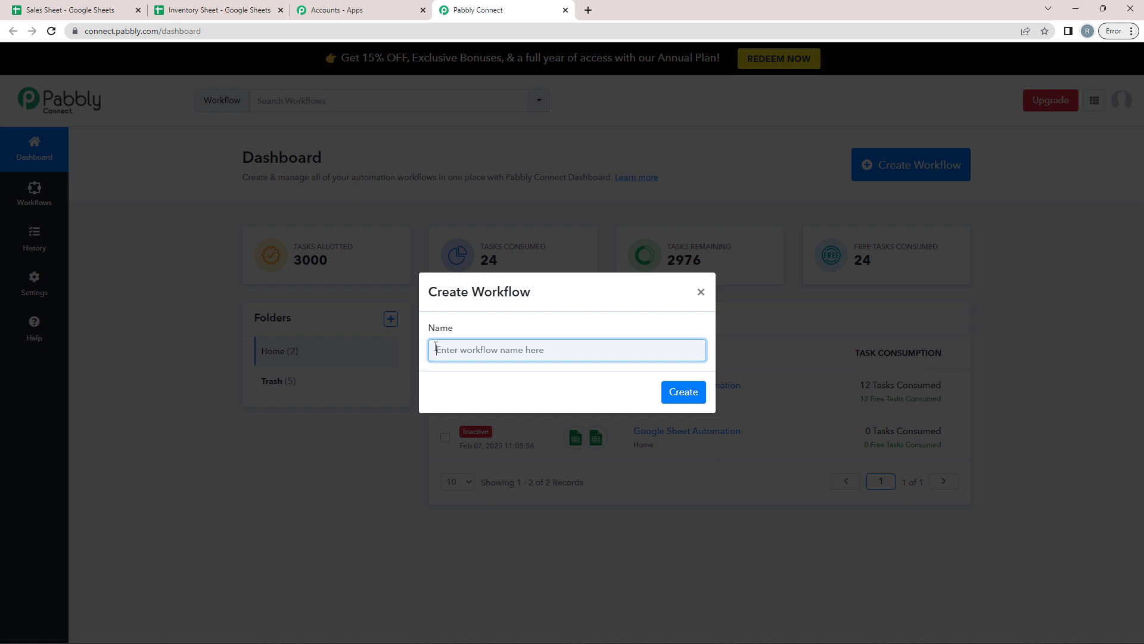
pyautogui.write('Google Sheet Automation')
pyautogui.press('Return')
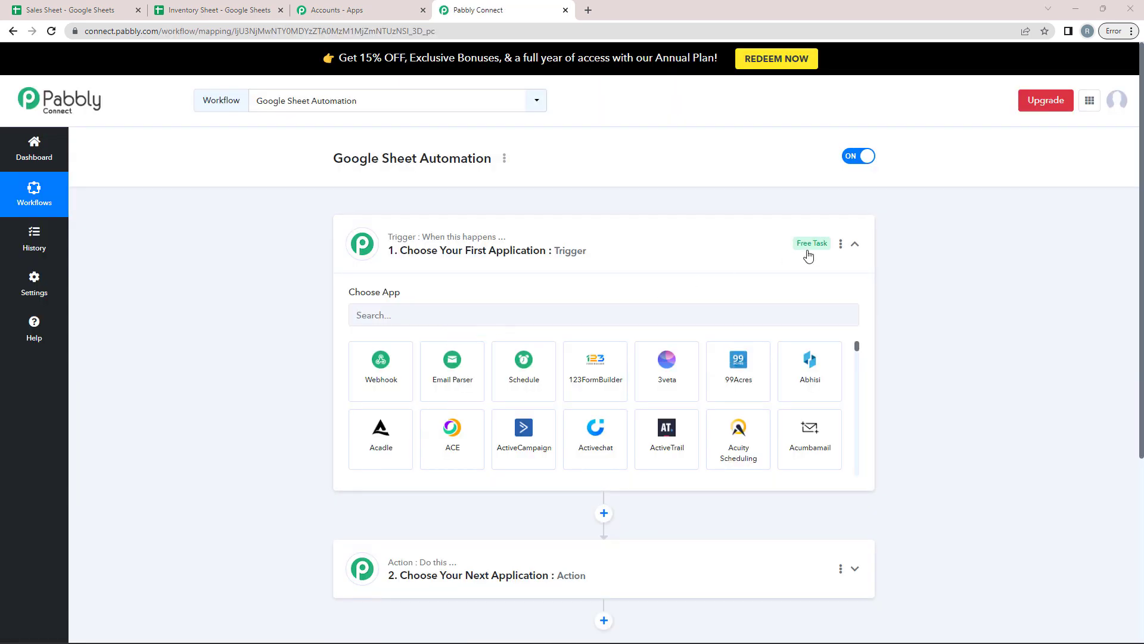
# - Collapse the trigger step to review the workflow's trigger and action, and look over the Sales and Inventory spreadsheets
pyautogui.click(857, 243)
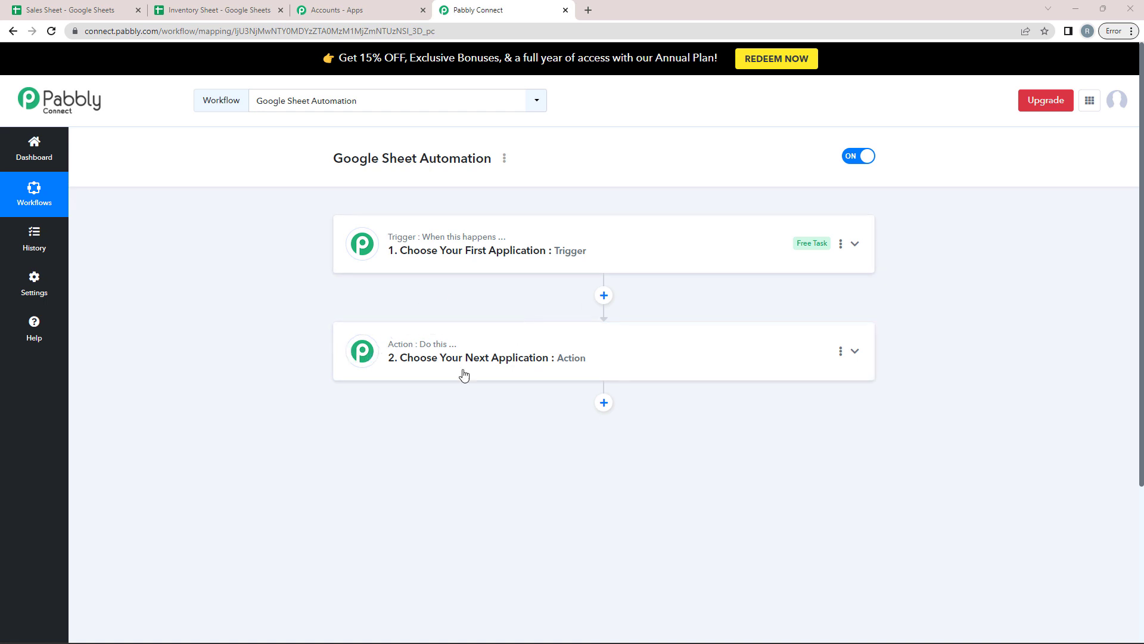
pyautogui.scroll(-1, 363, 263)
pyautogui.scroll(1, 439, 248)
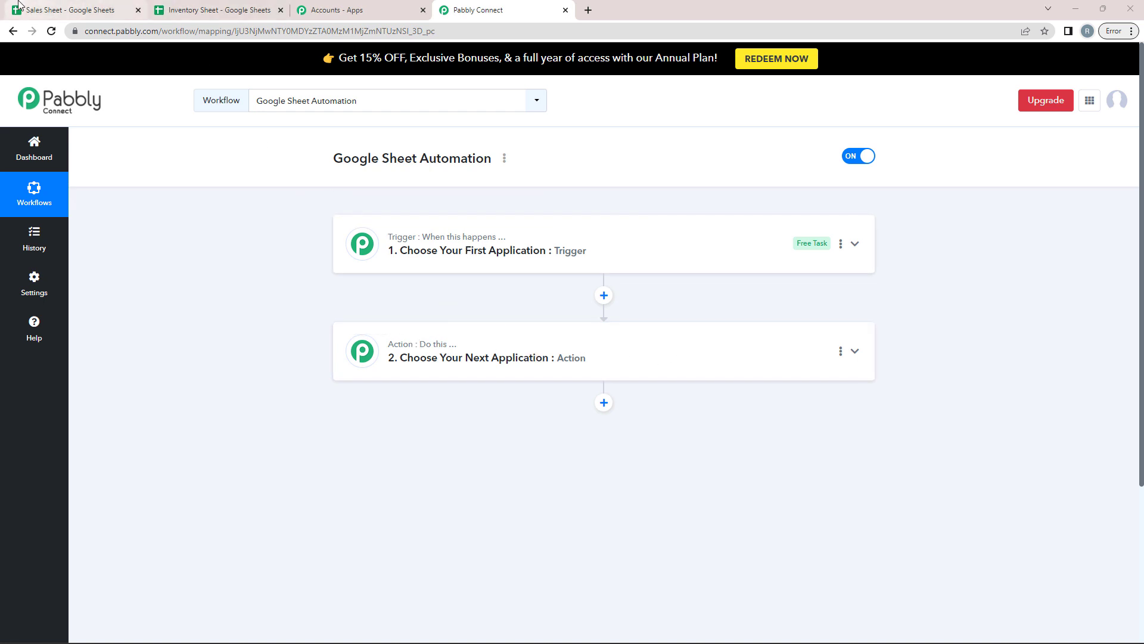
pyautogui.click(83, 9)
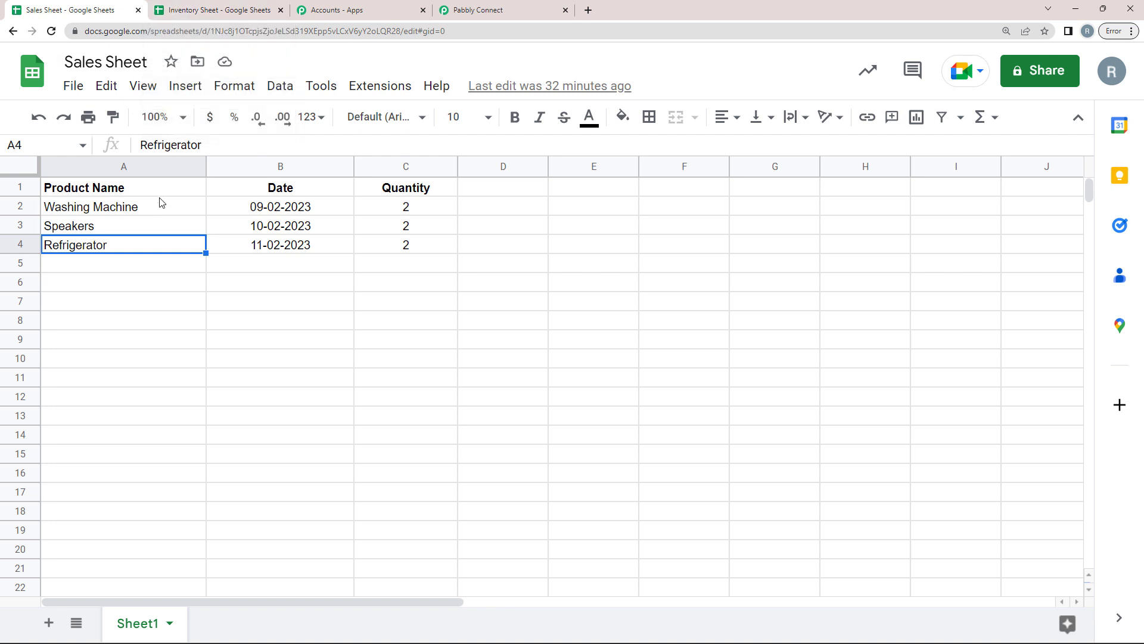
pyautogui.click(217, 9)
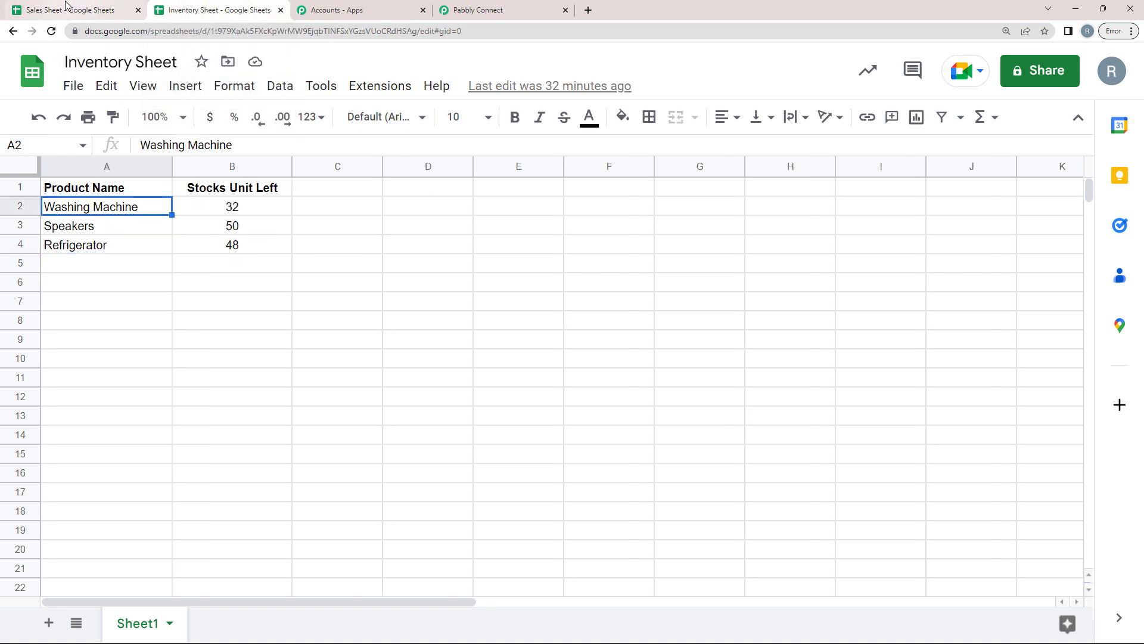
# - Return to Pabbly Connect and set the workflow's trigger to Google Sheets with the New or Updated Spreadsheet Row event
pyautogui.click(524, 10)
pyautogui.click(518, 255)
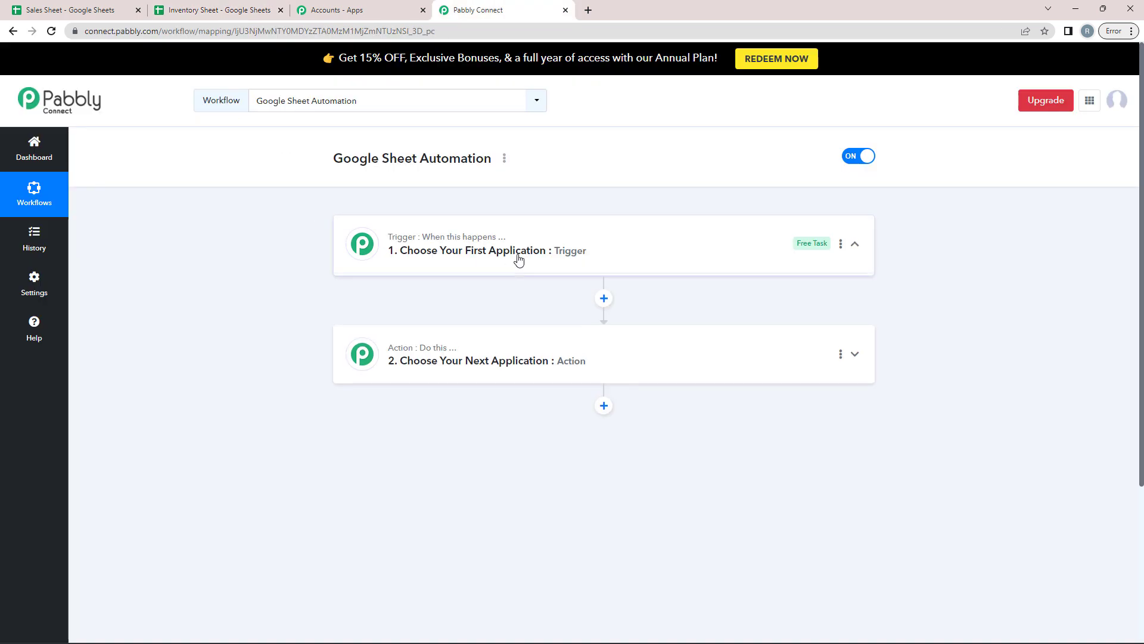
pyautogui.click(407, 316)
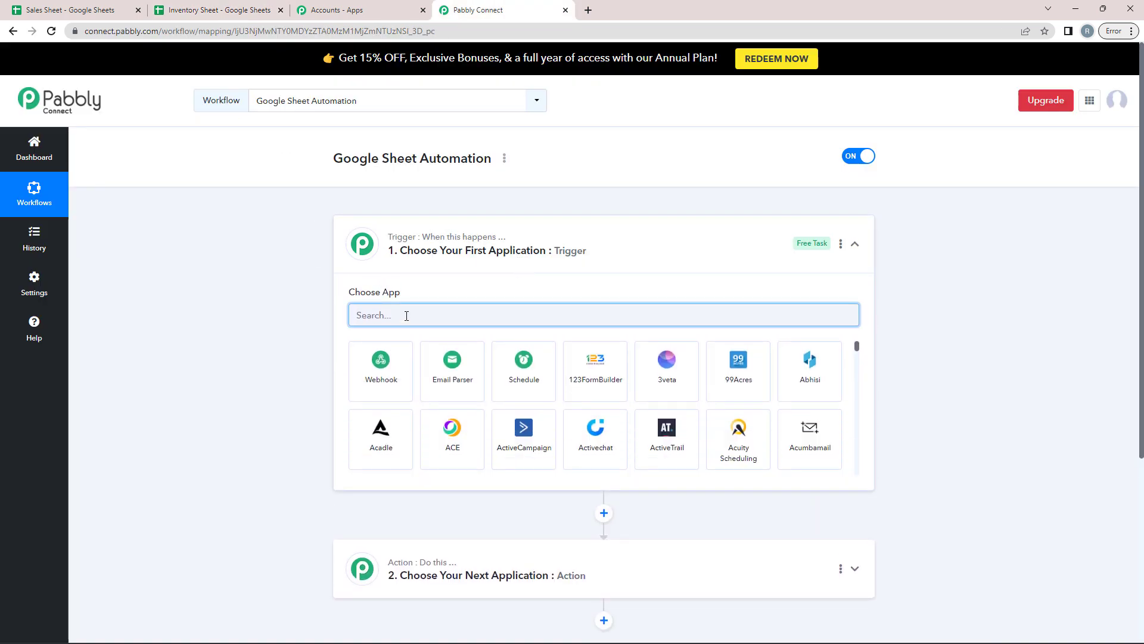
pyautogui.write('Googl')
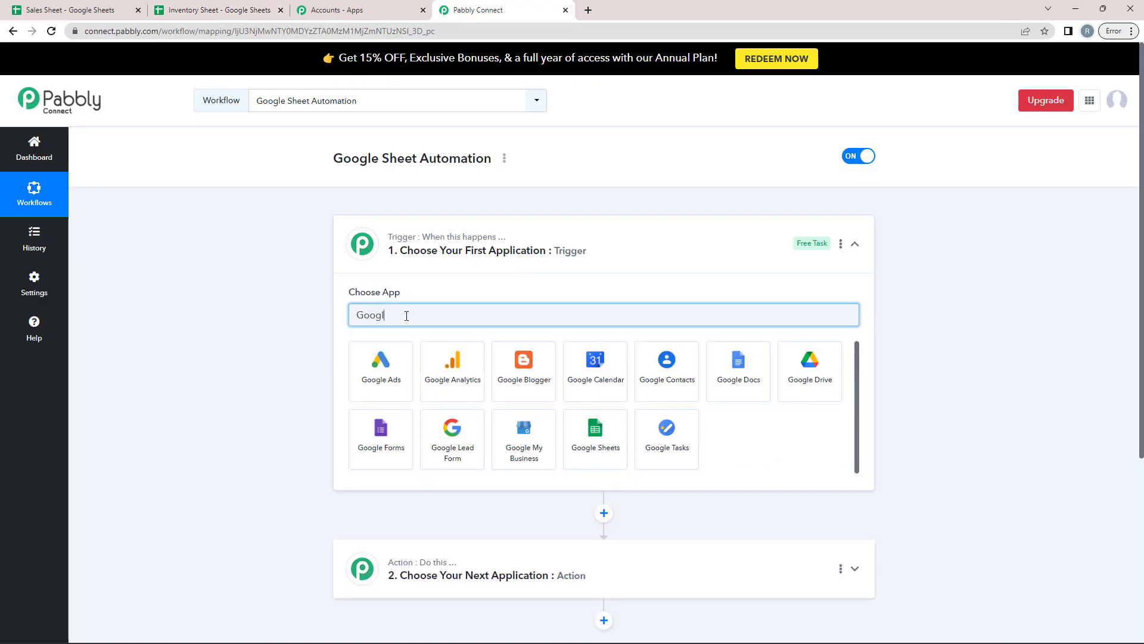
pyautogui.write('e Sh')
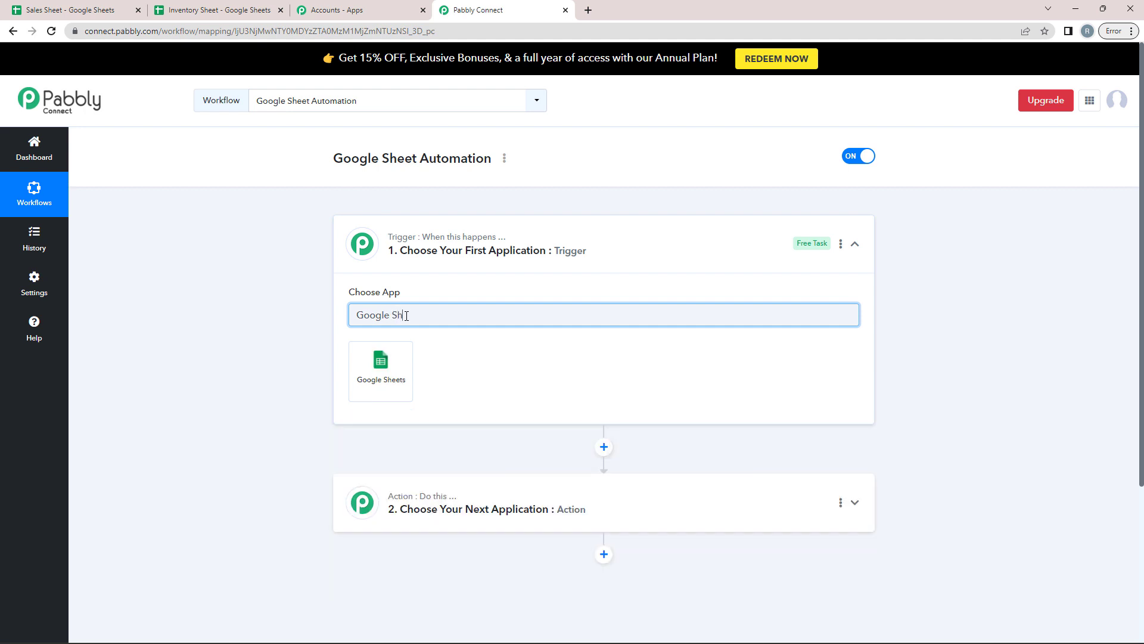
pyautogui.click(364, 358)
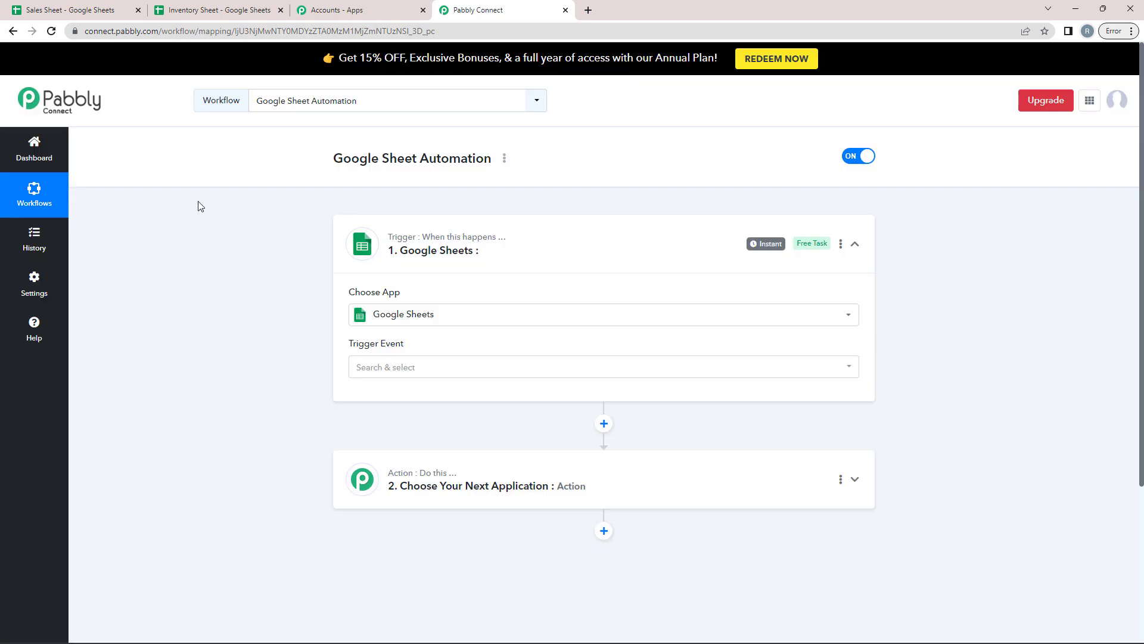
pyautogui.click(367, 372)
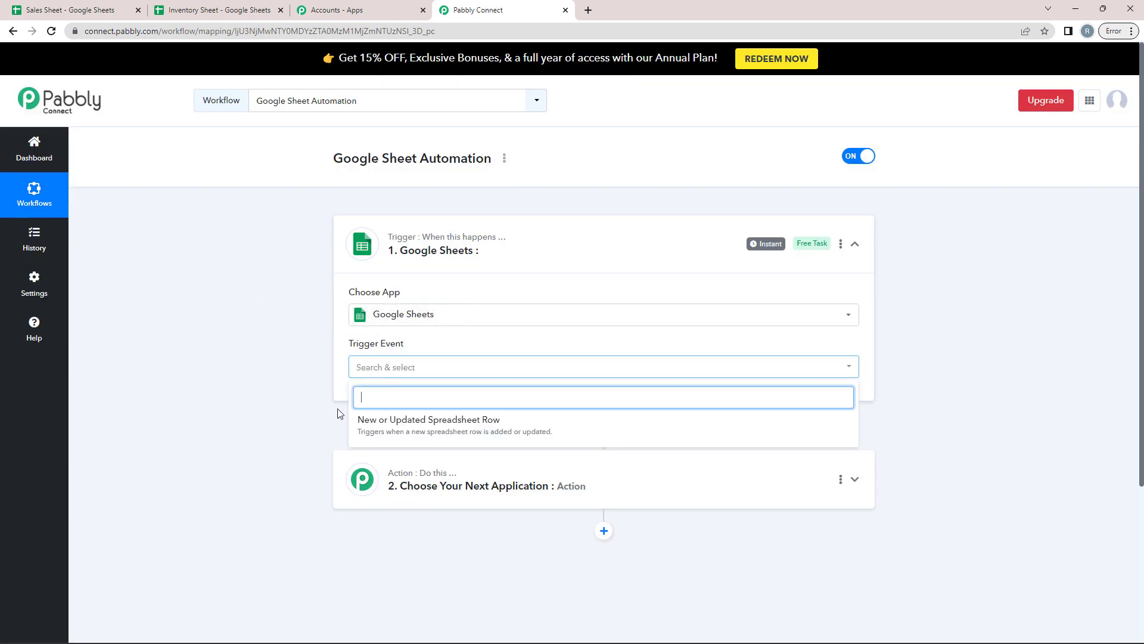
pyautogui.click(424, 420)
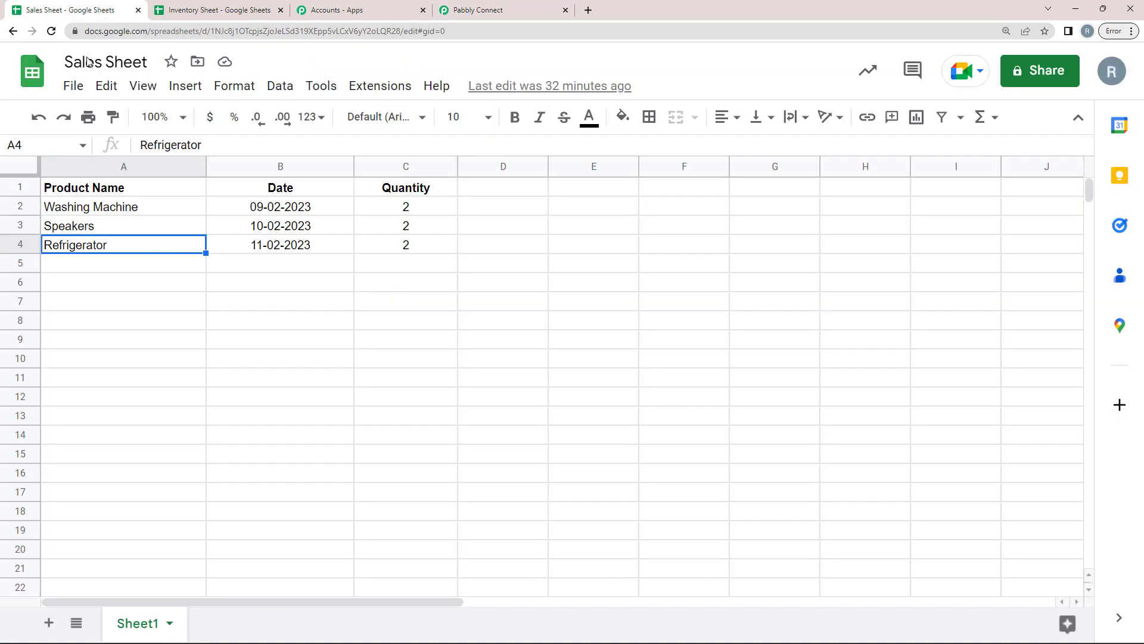
# - Copy the webhook URL of the Google Sheets trigger after checking the Sales Sheet it is meant for
pyautogui.click(68, 10)
pyautogui.click(478, 10)
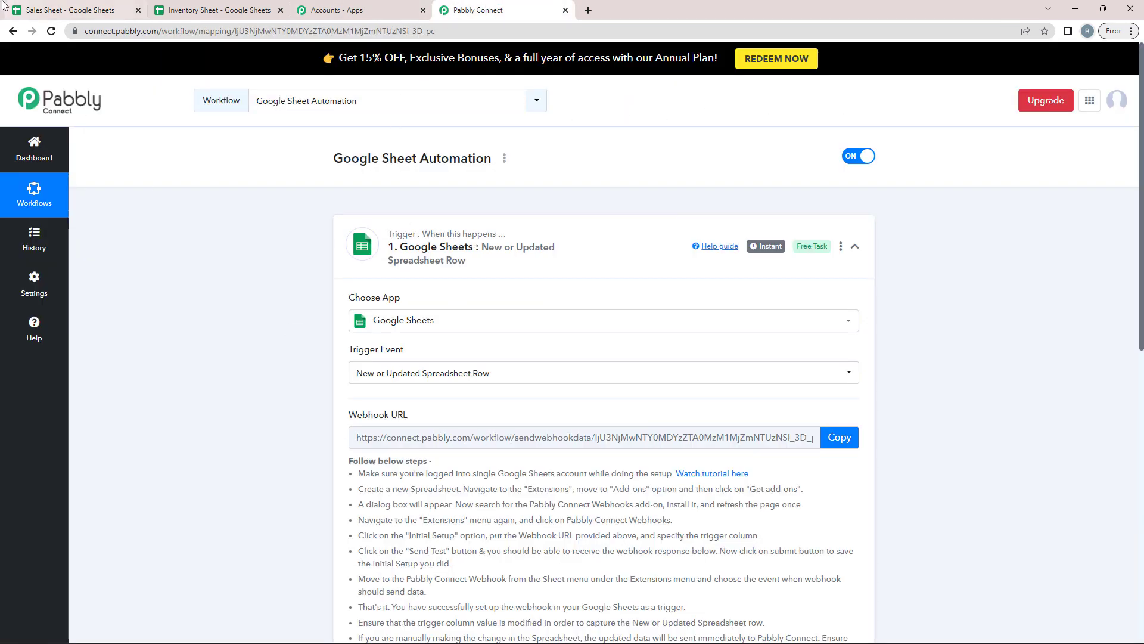
pyautogui.click(66, 9)
pyautogui.click(478, 9)
pyautogui.scroll(-1, 158, 313)
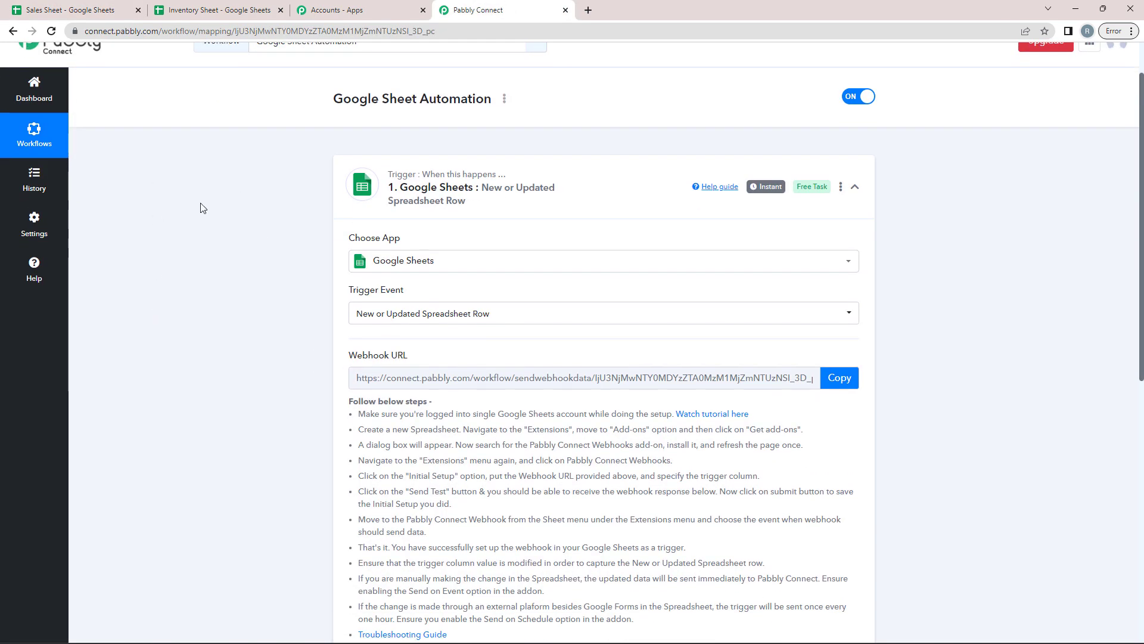
pyautogui.click(352, 378)
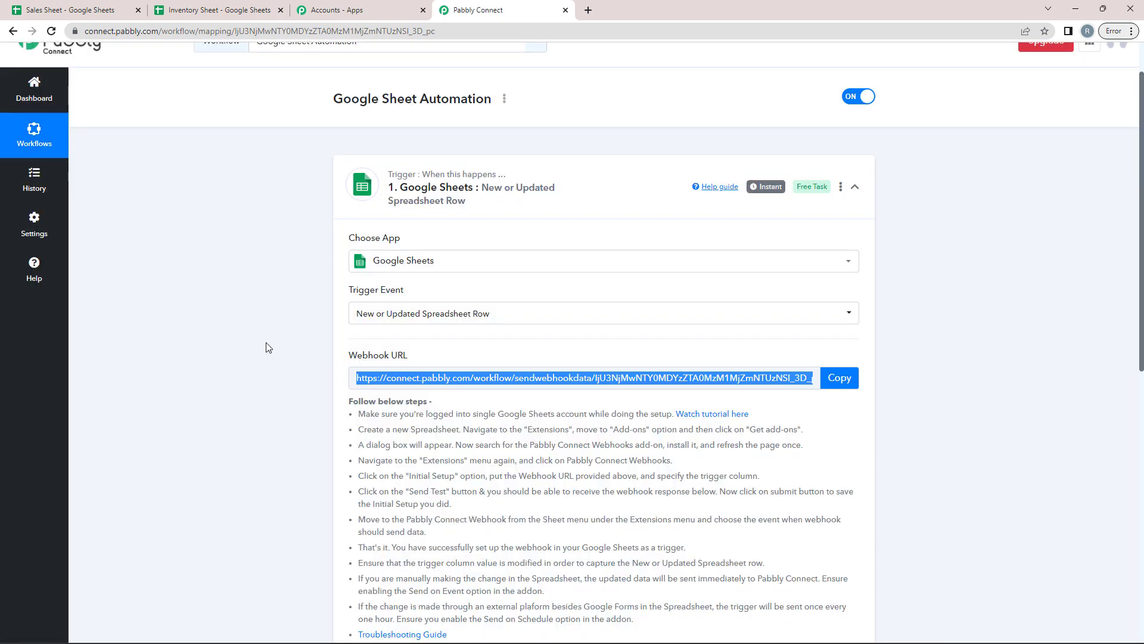
pyautogui.click(70, 10)
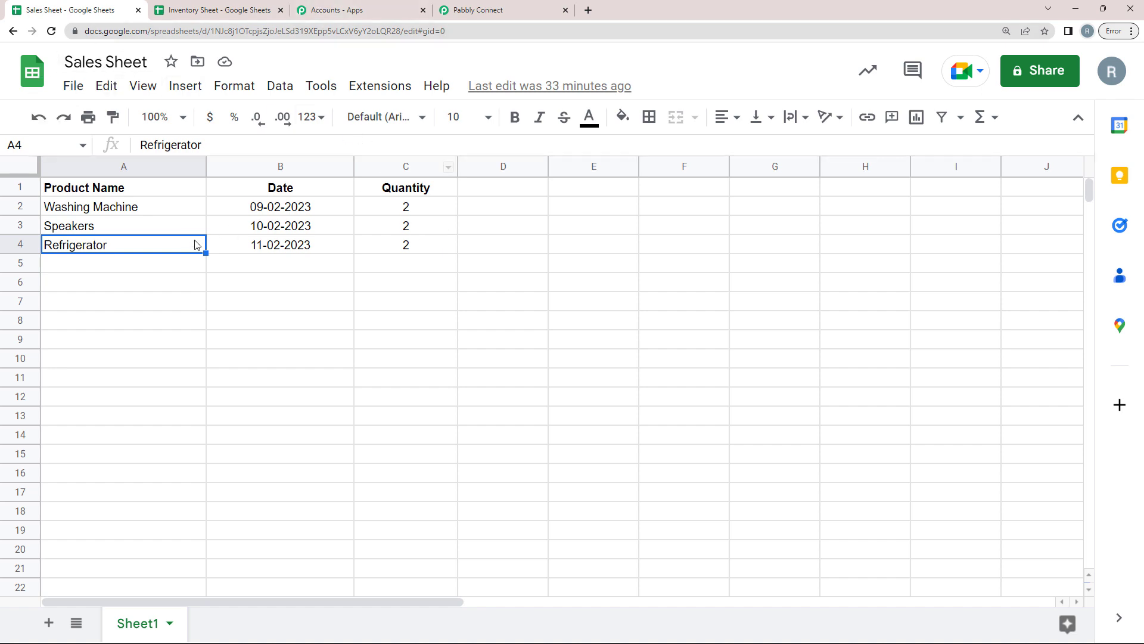
pyautogui.click(506, 11)
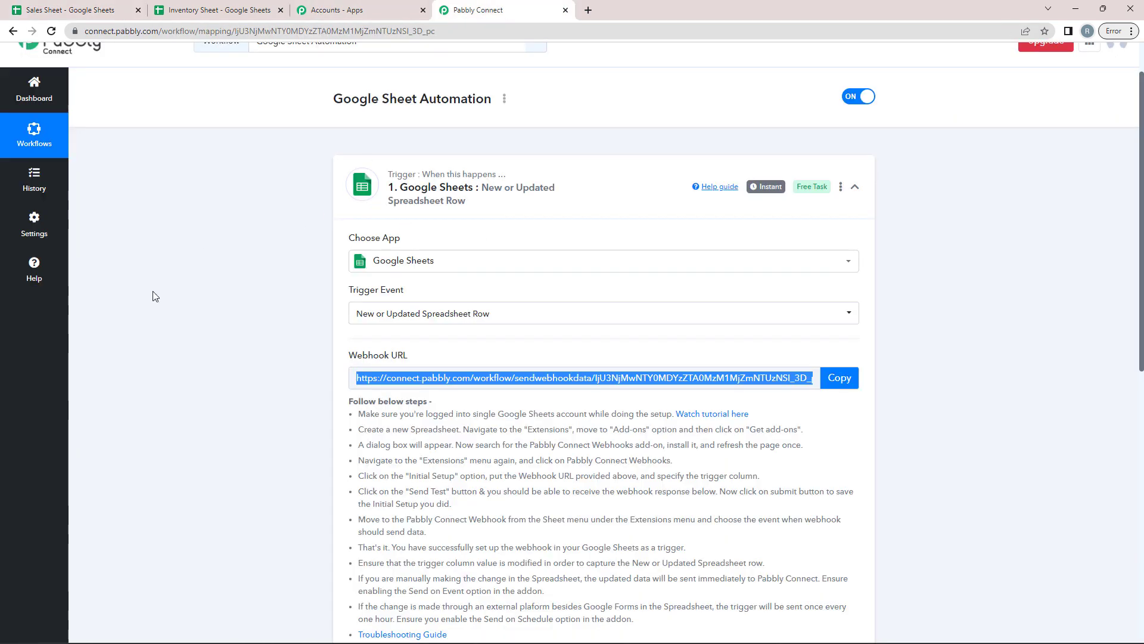
pyautogui.click(835, 377)
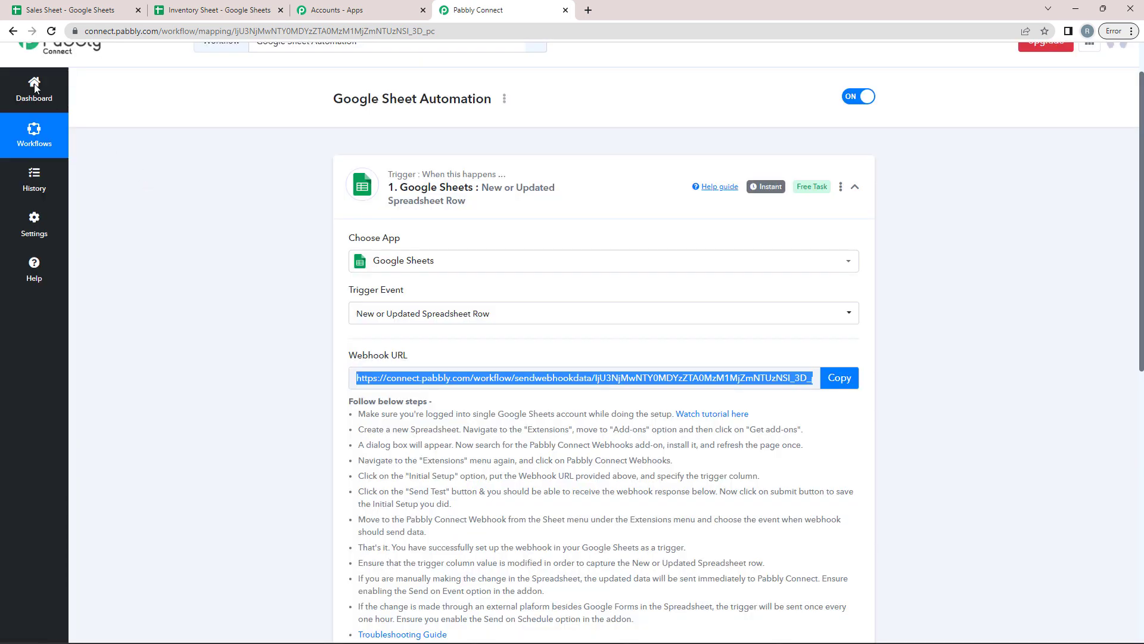
# - Switch to the Sales Sheet, look up the Pabbly Connect Webhooks add-on in the Google Workspace Marketplace, and reload the spreadsheet
pyautogui.click(59, 6)
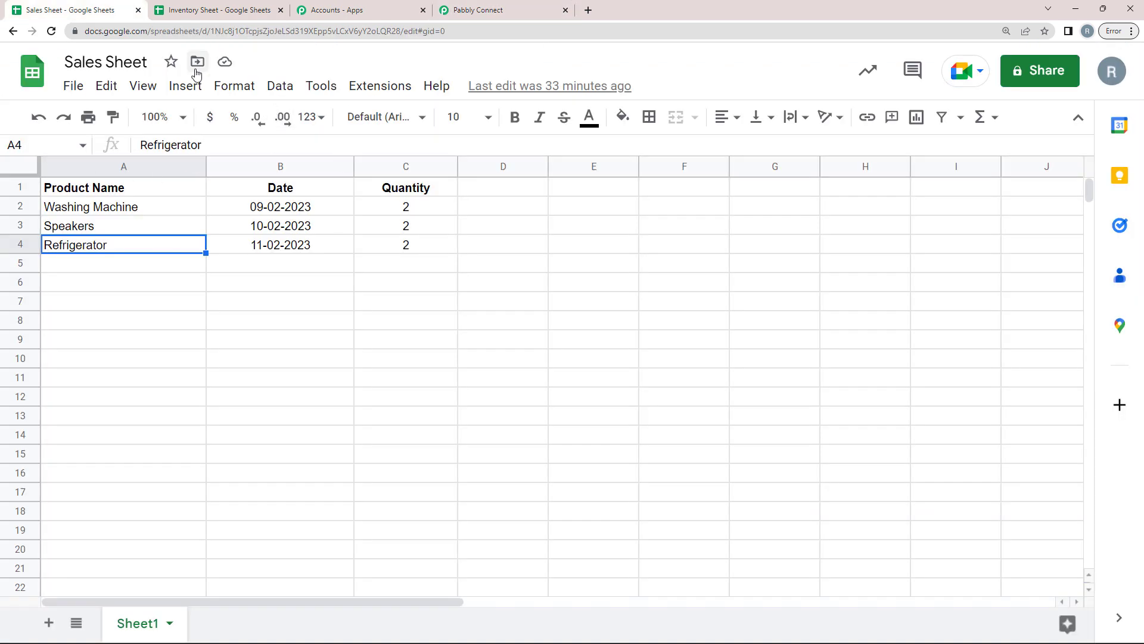
pyautogui.click(379, 89)
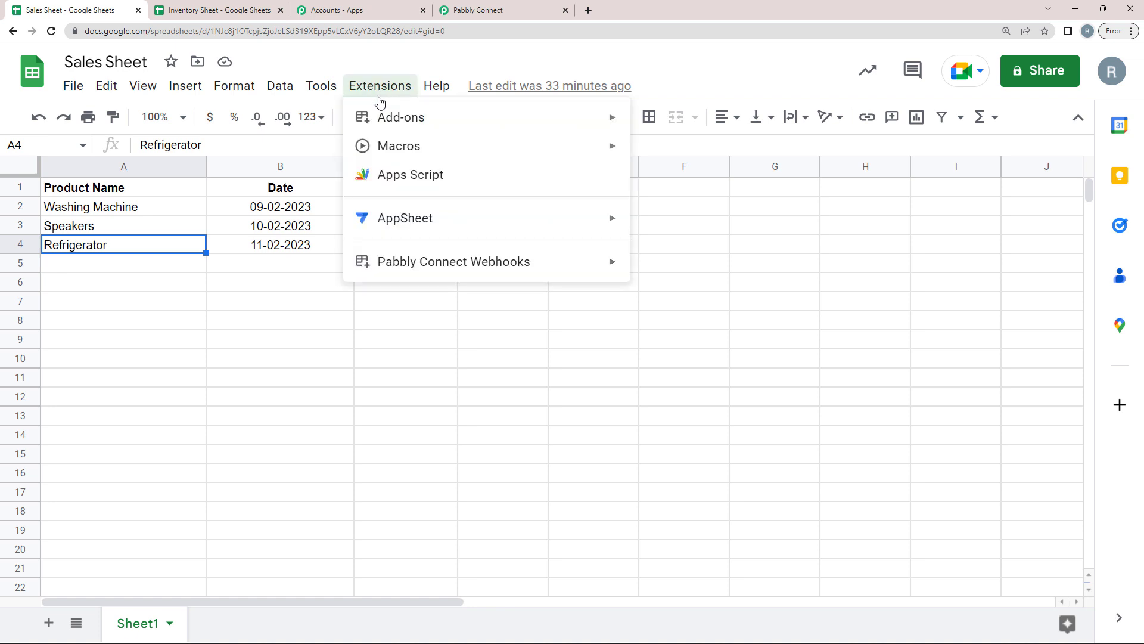
pyautogui.moveTo(381, 119)
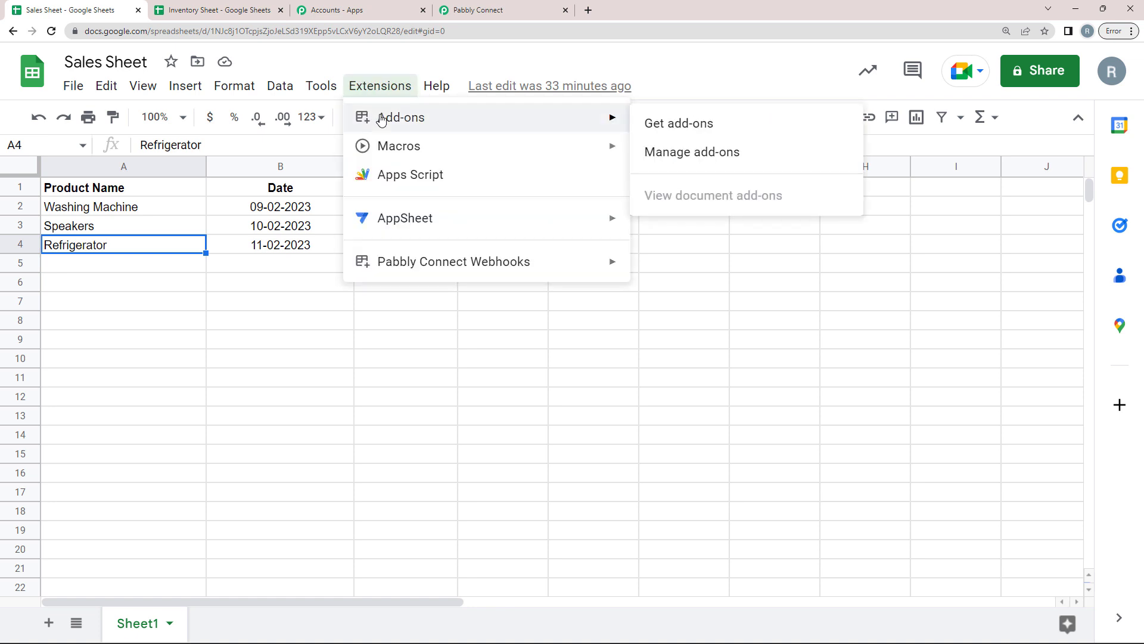
pyautogui.click(748, 132)
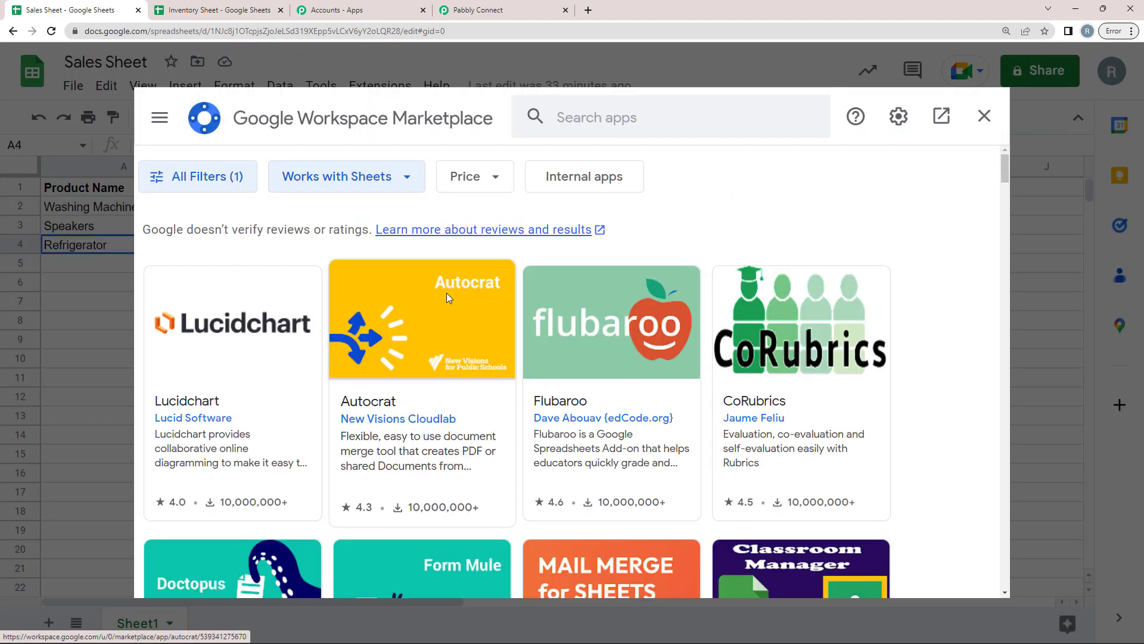
pyautogui.click(630, 119)
pyautogui.write('pabbly')
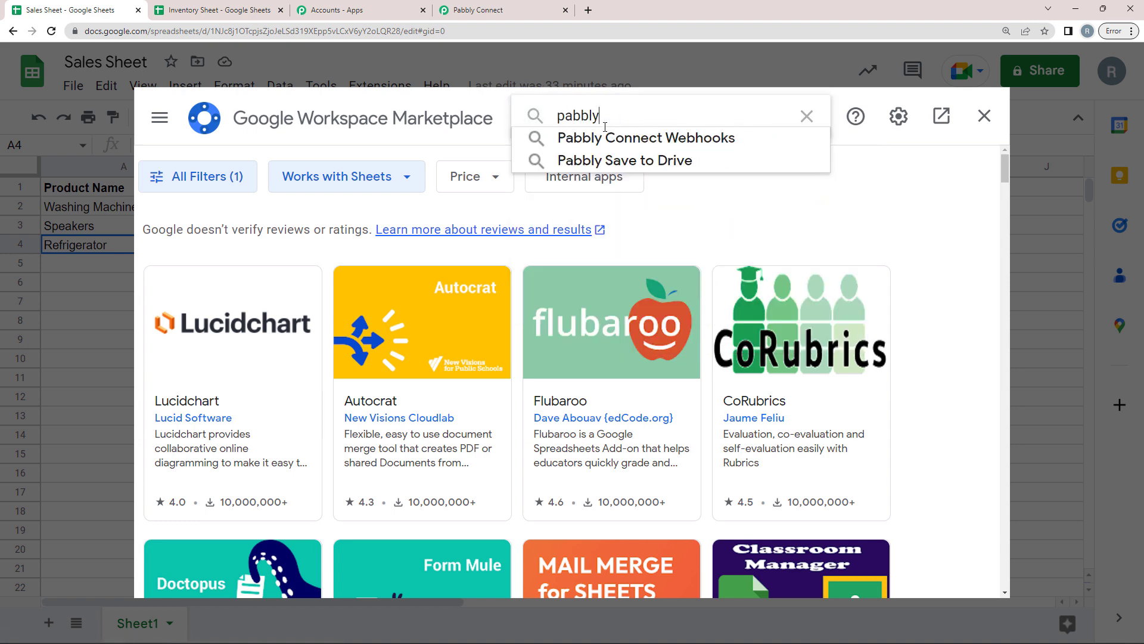
pyautogui.click(606, 139)
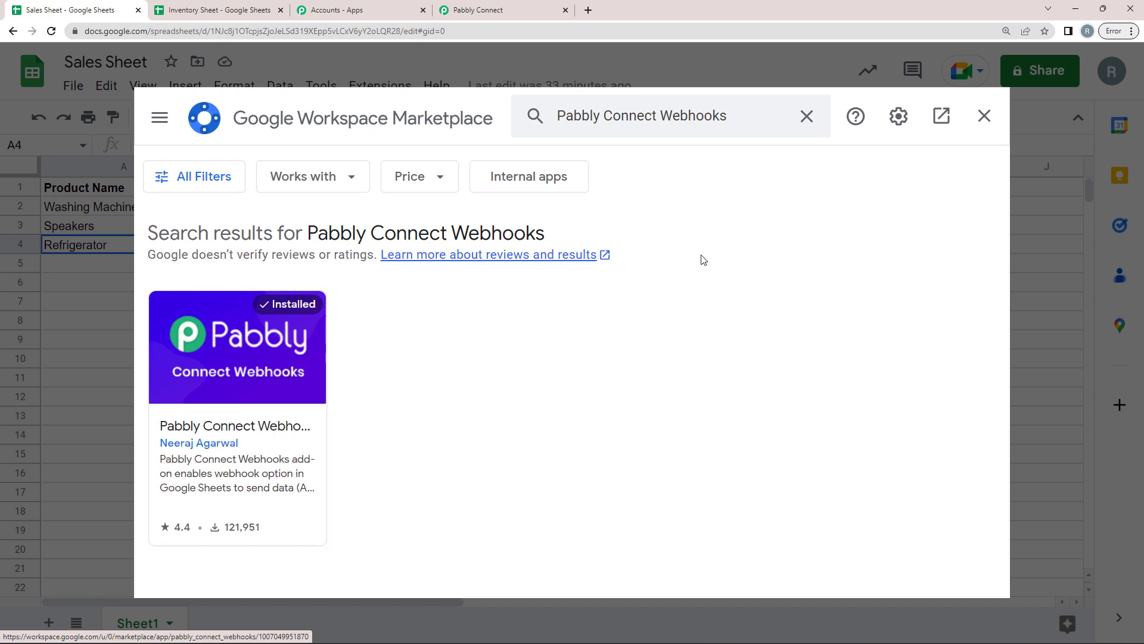
pyautogui.click(993, 119)
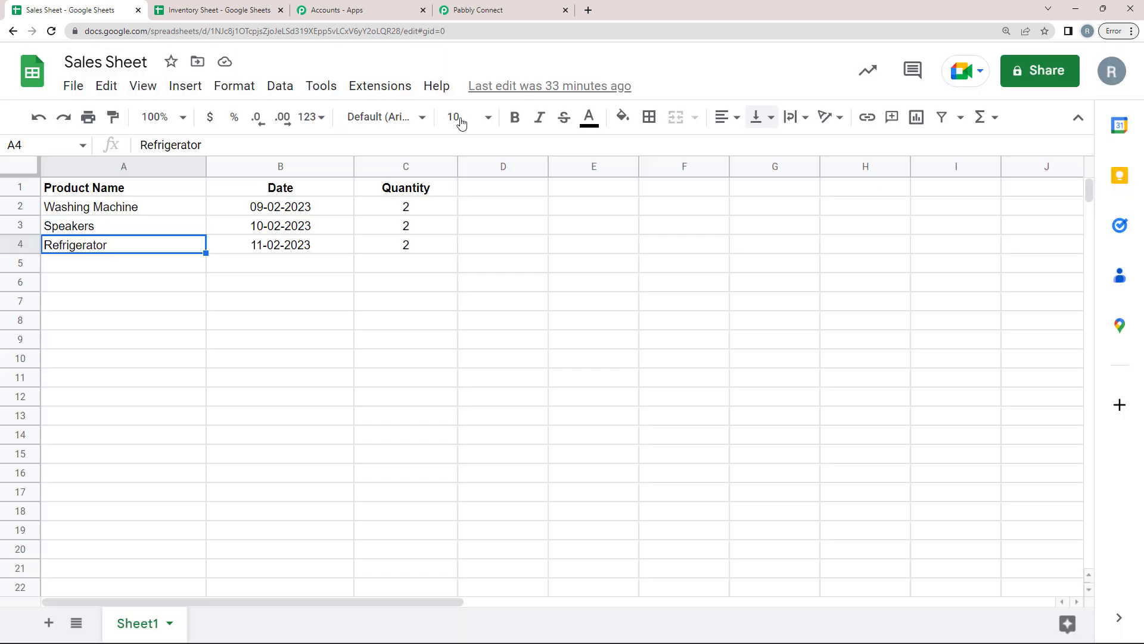
pyautogui.click(52, 35)
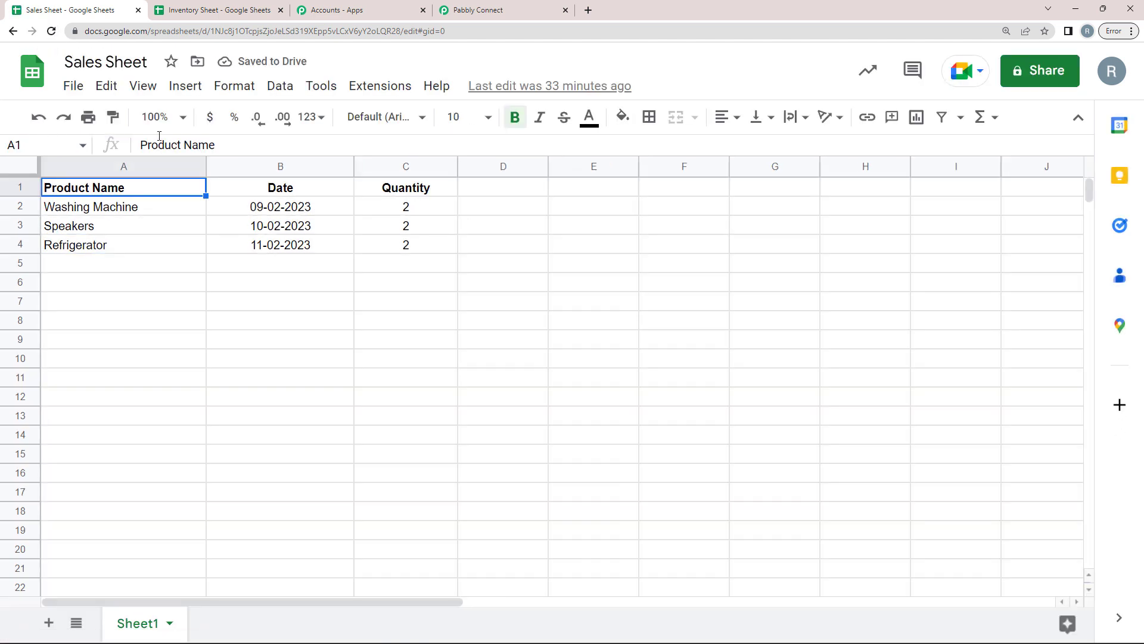
pyautogui.click(390, 86)
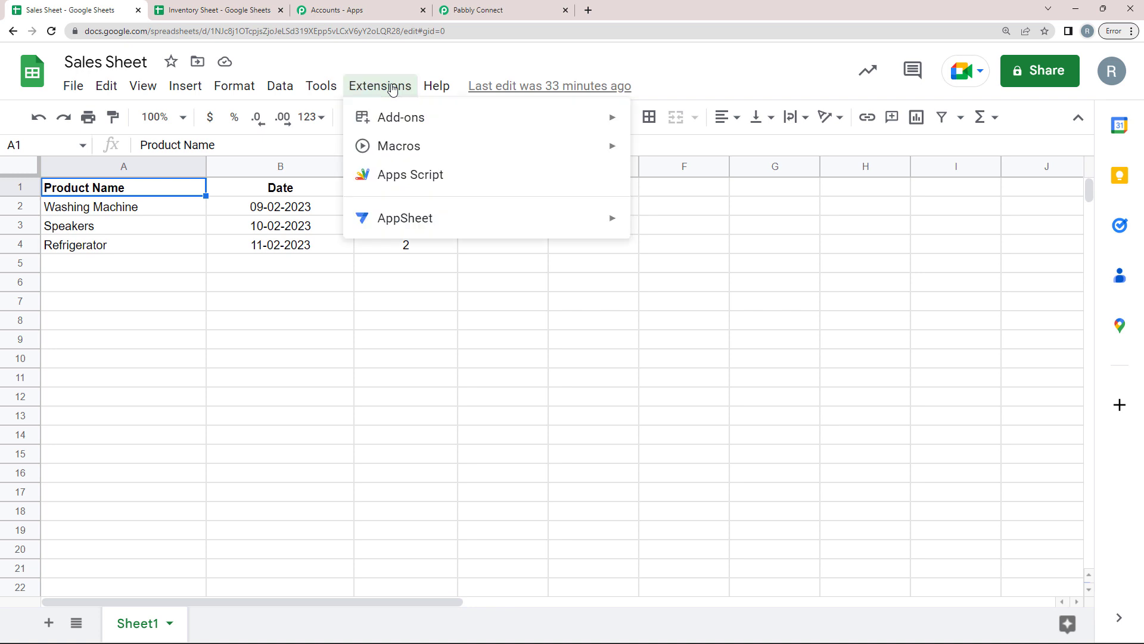
pyautogui.moveTo(379, 265)
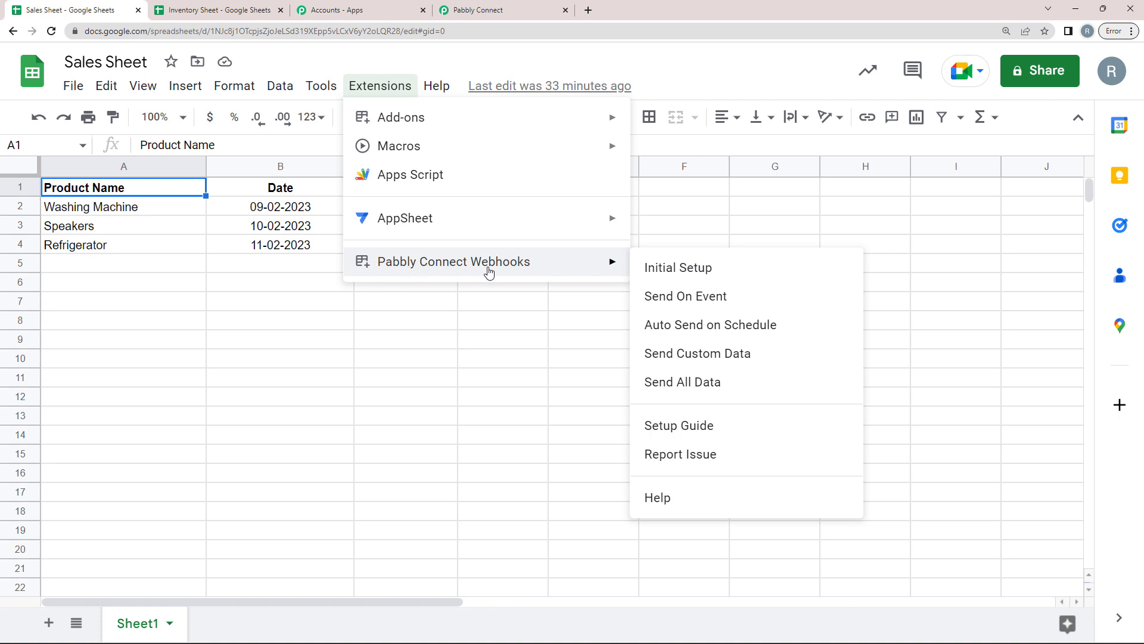
pyautogui.click(682, 269)
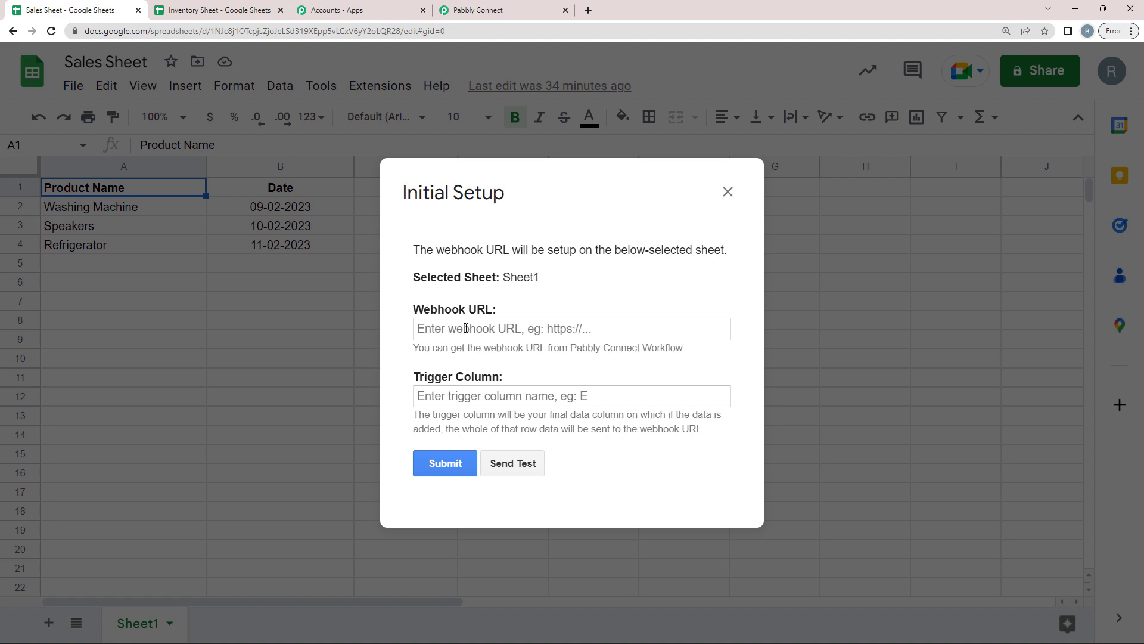
pyautogui.click(477, 9)
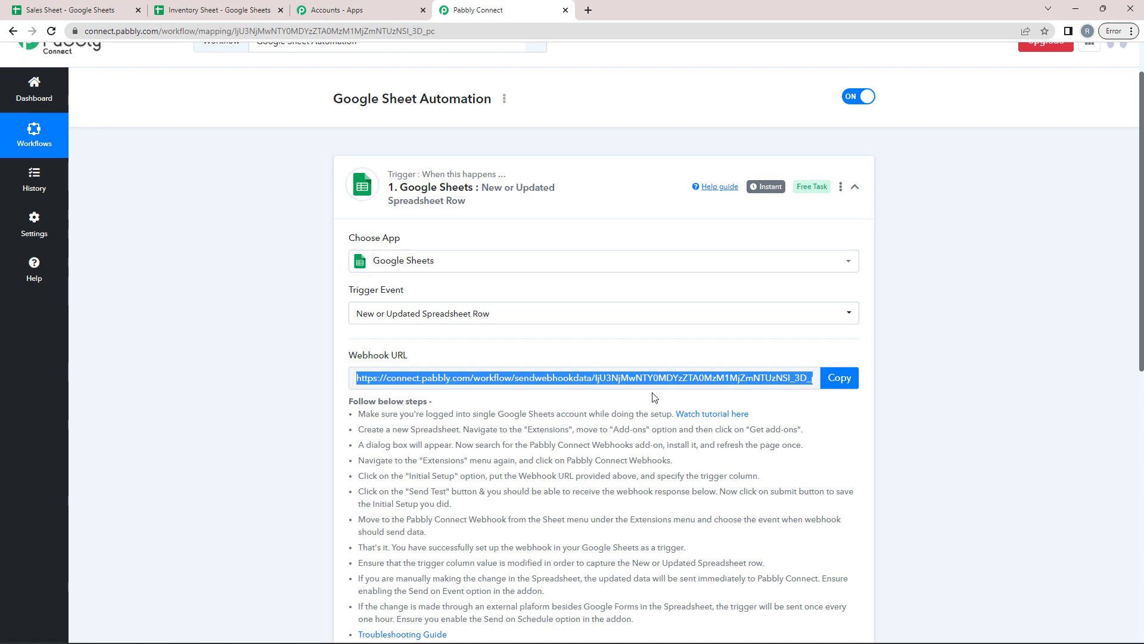
pyautogui.click(839, 377)
pyautogui.click(53, 10)
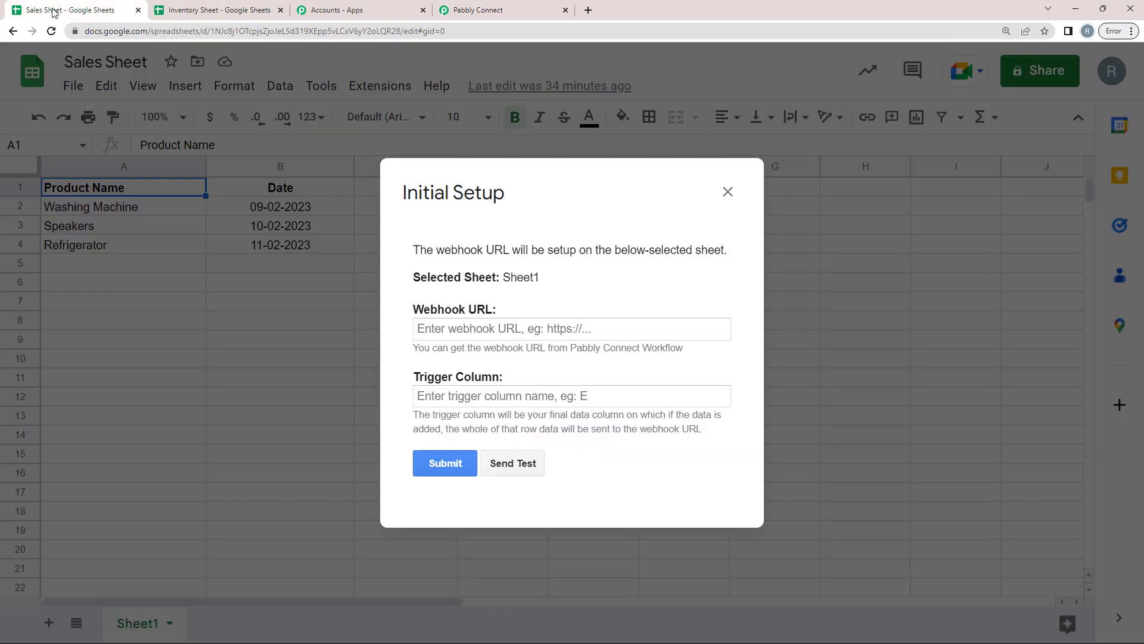
pyautogui.click(461, 330)
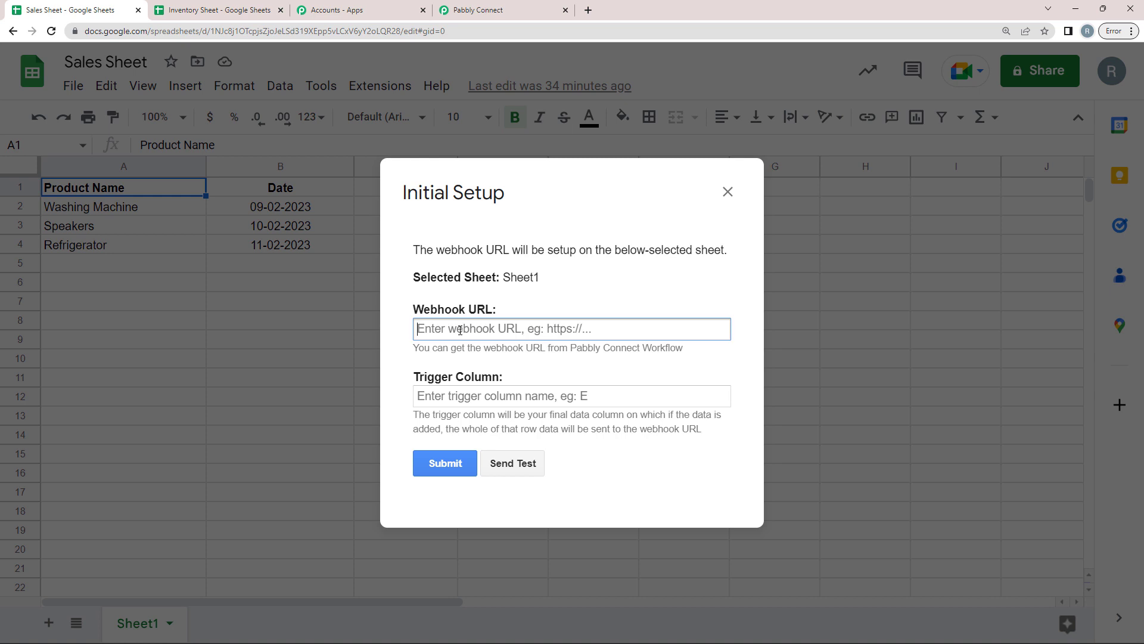
pyautogui.rightClick(460, 329)
pyautogui.click(478, 428)
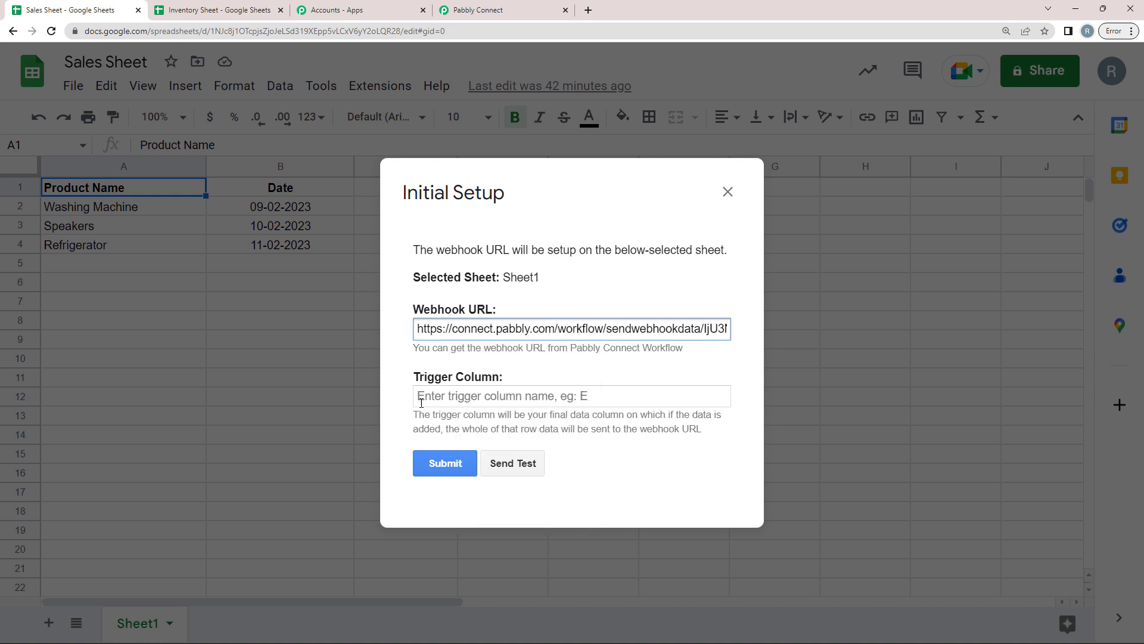
pyautogui.click(455, 397)
pyautogui.click(727, 194)
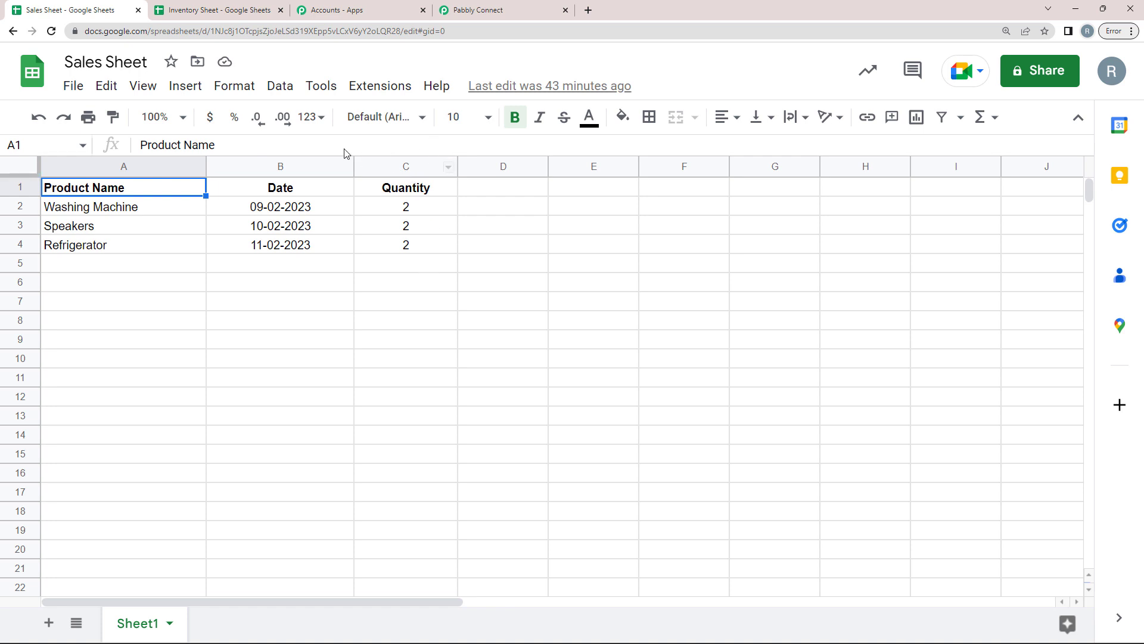
# - In the Pabbly Connect Webhooks Initial Setup for Sheet1, set the trigger column to C and paste the copied webhook URL
pyautogui.click(367, 94)
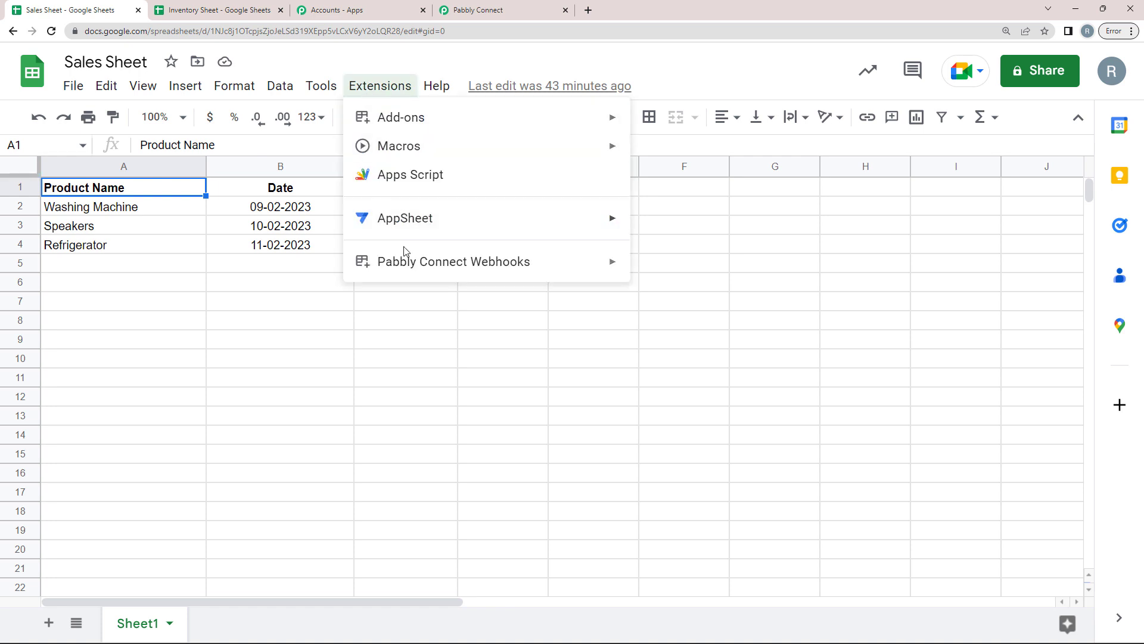
pyautogui.moveTo(410, 265)
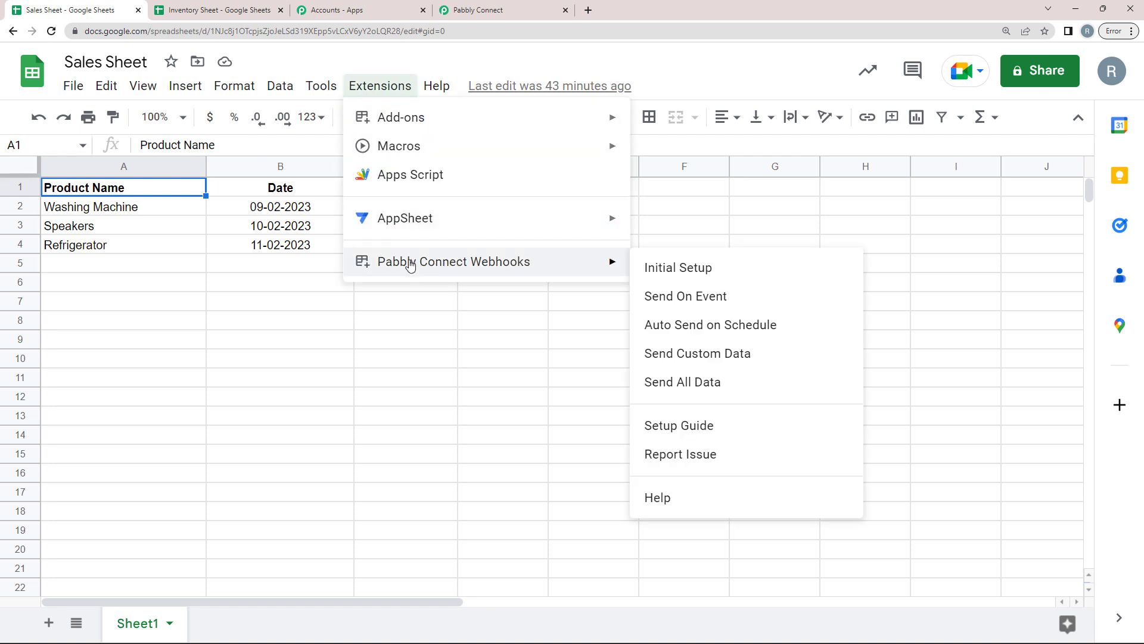
pyautogui.click(671, 295)
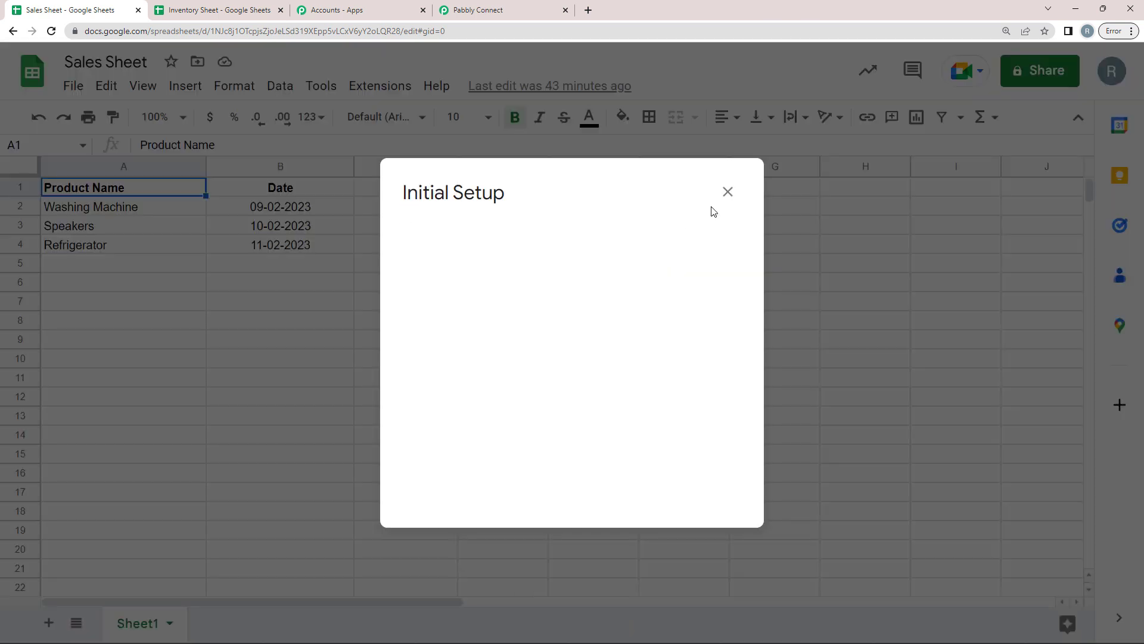
pyautogui.click(456, 397)
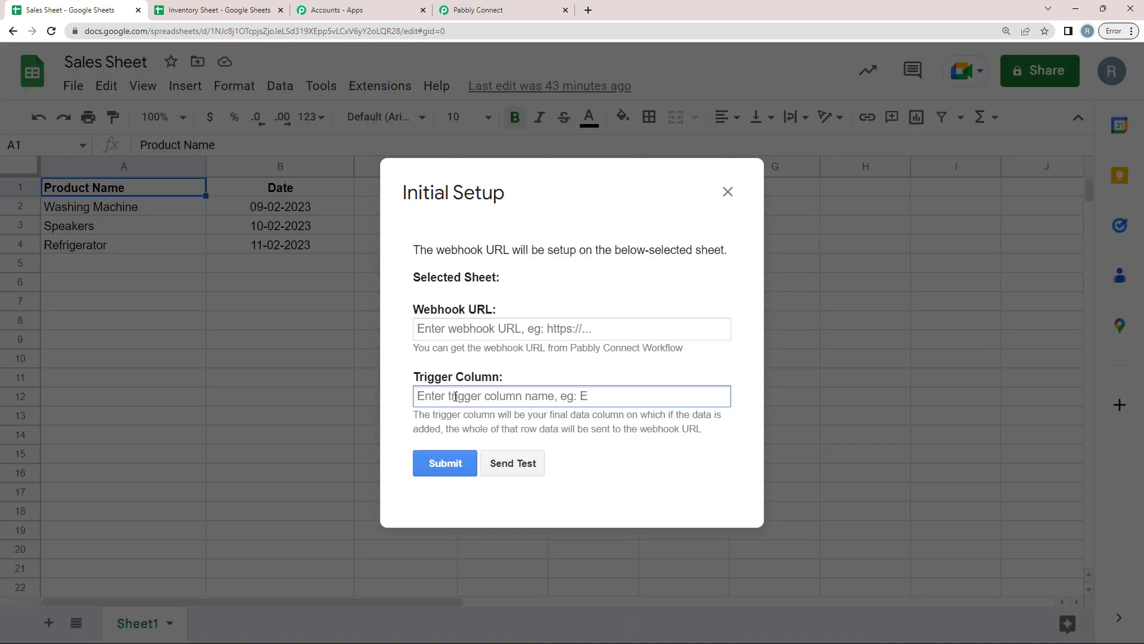
pyautogui.write('C')
pyautogui.click(495, 335)
pyautogui.rightClick(492, 335)
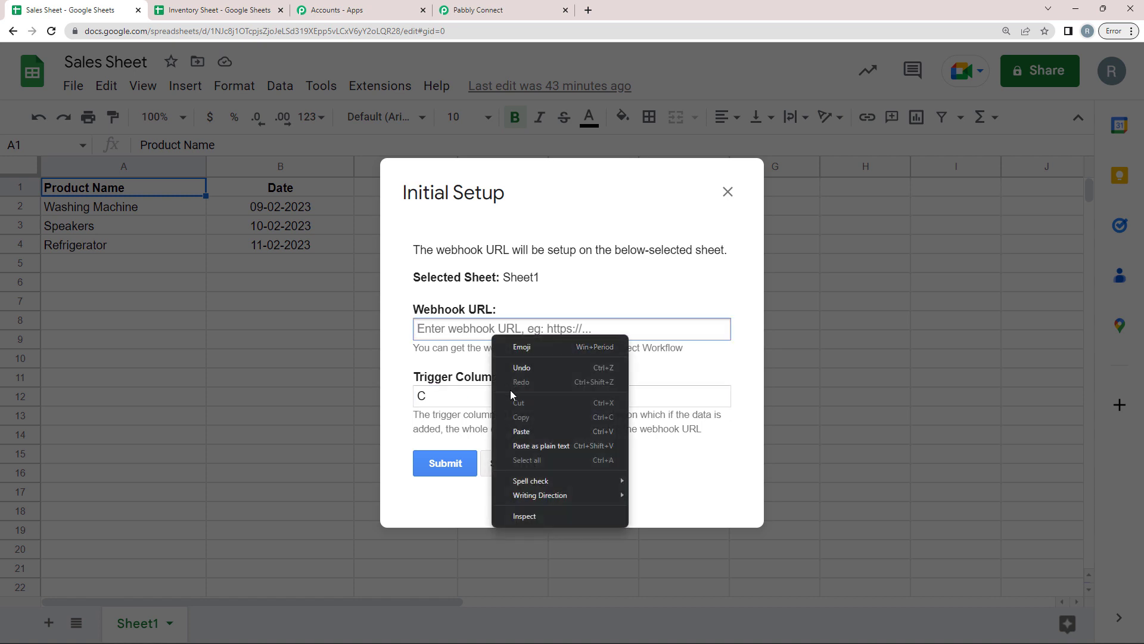
pyautogui.click(521, 431)
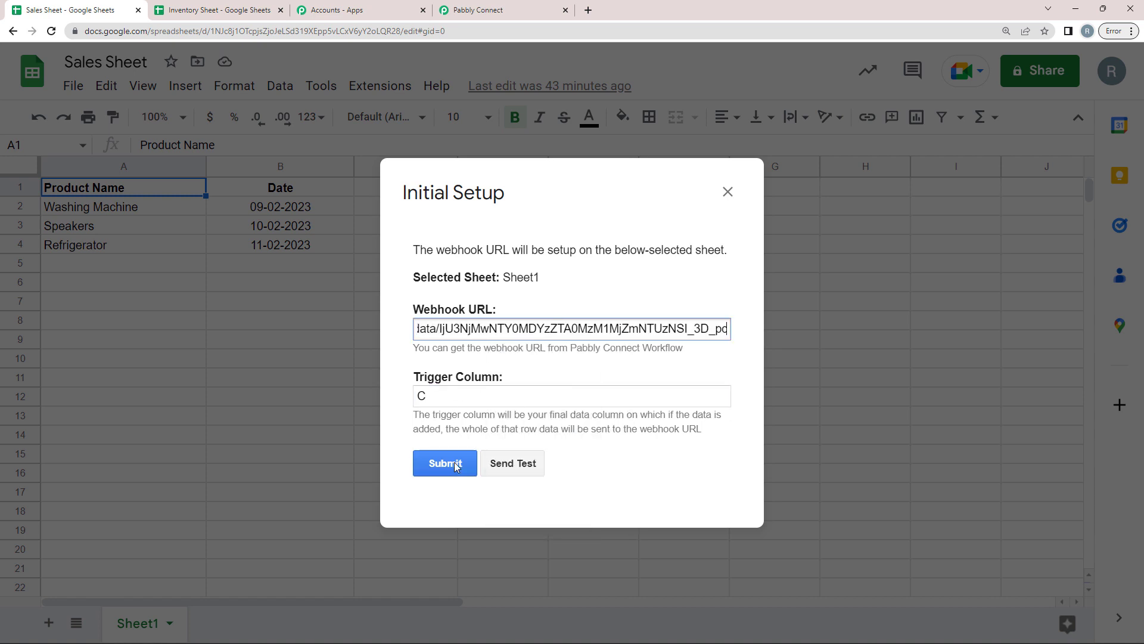
# - Send test data from the Initial Setup and check the webhook response received in the Pabbly Connect workflow
pyautogui.click(513, 469)
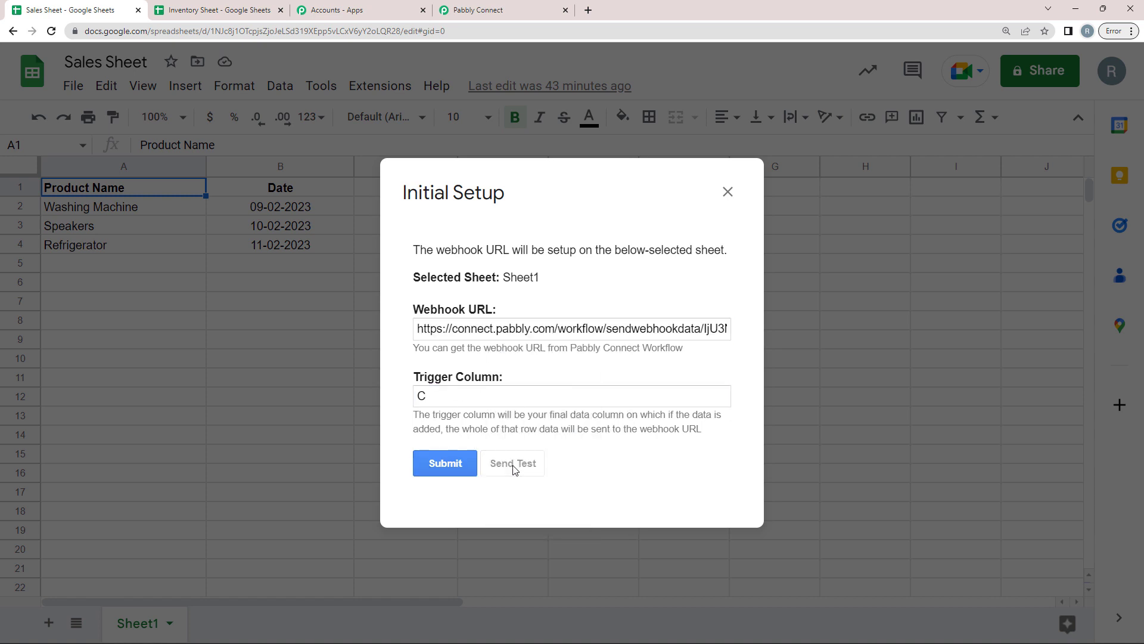
pyautogui.scroll(-1, 535, 353)
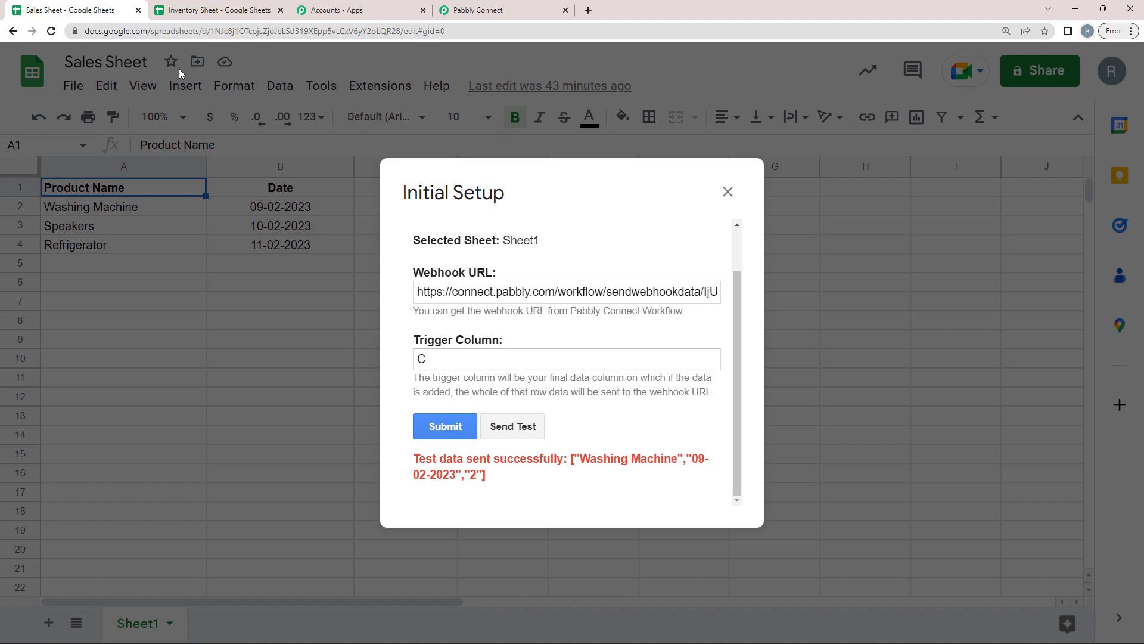
pyautogui.click(486, 8)
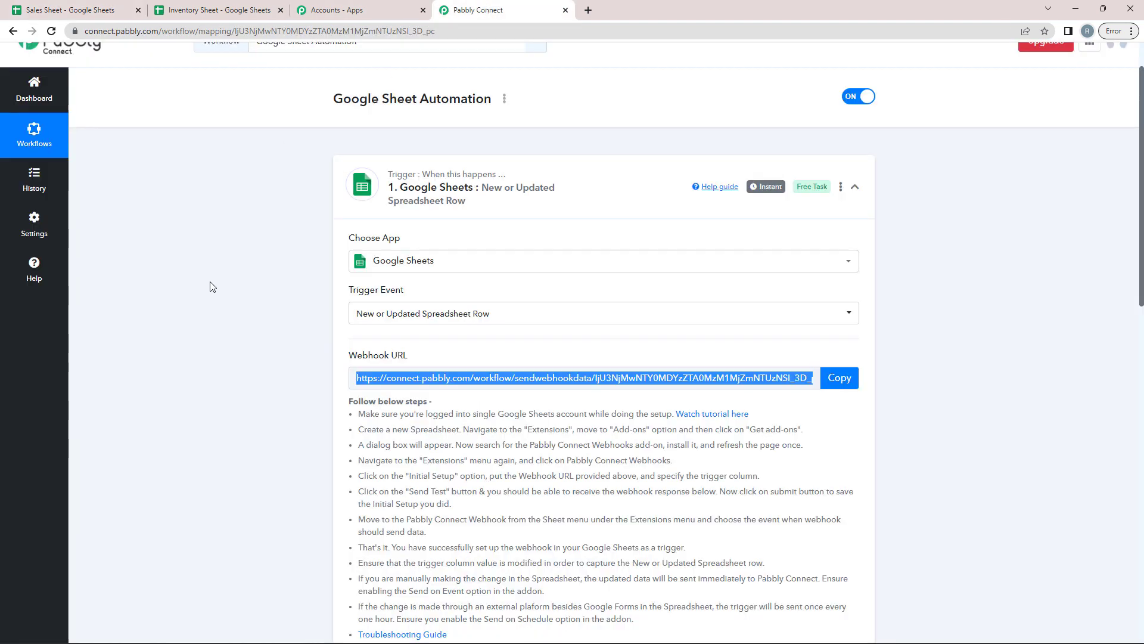
pyautogui.scroll(-8, 212, 284)
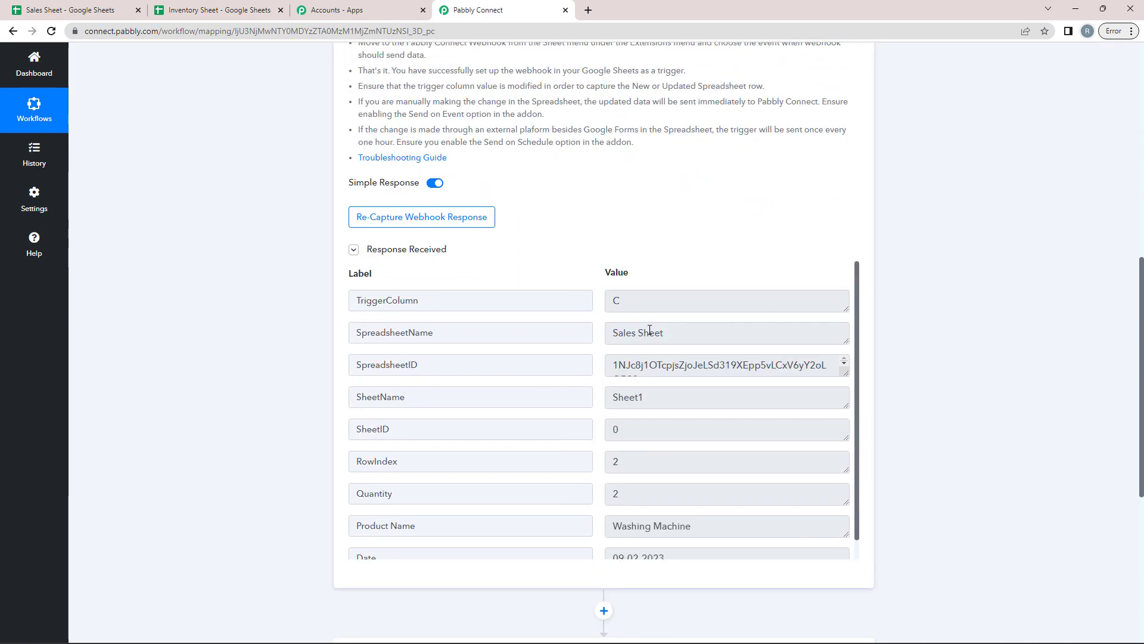
pyautogui.scroll(-1, 650, 329)
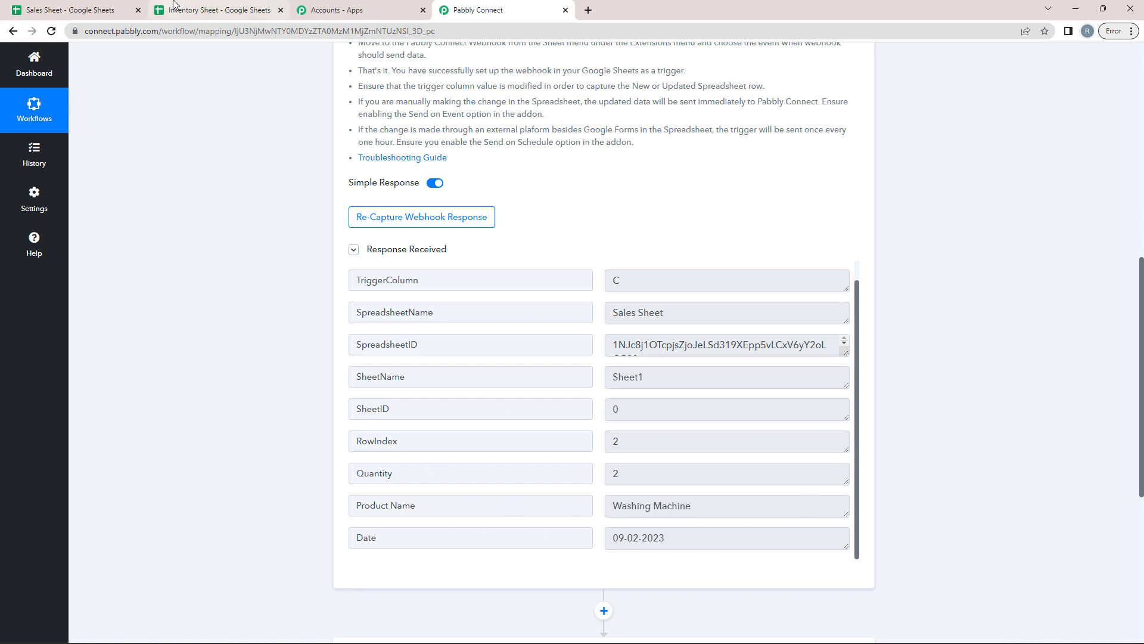
# - Return to the Sales Sheet, submit the webhook Initial Setup and close its dialog
pyautogui.click(111, 7)
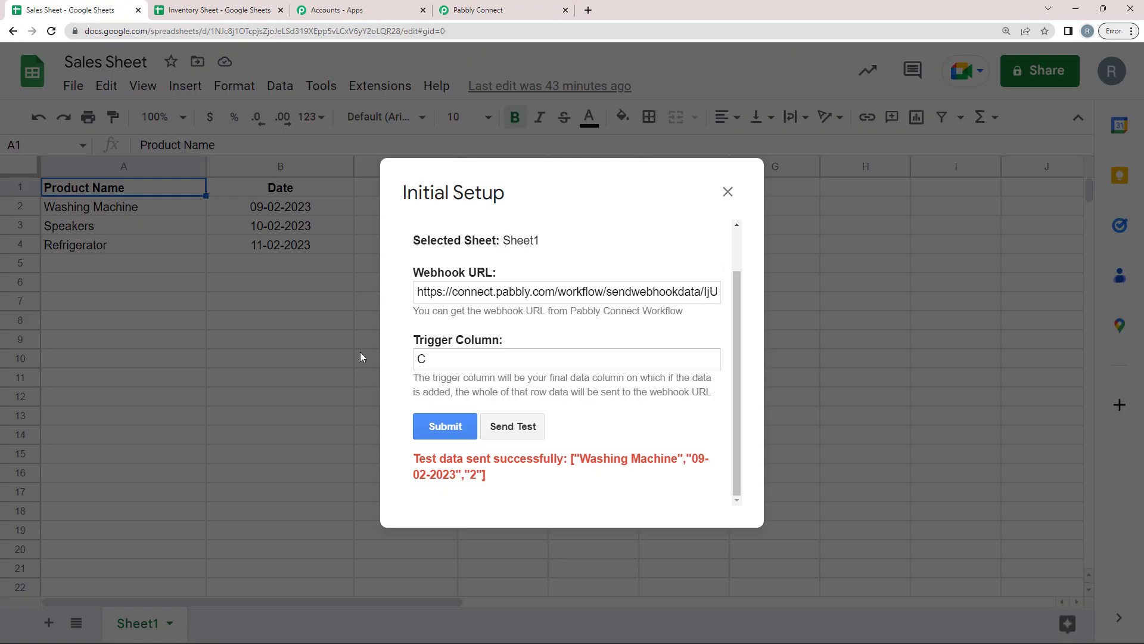
pyautogui.click(458, 429)
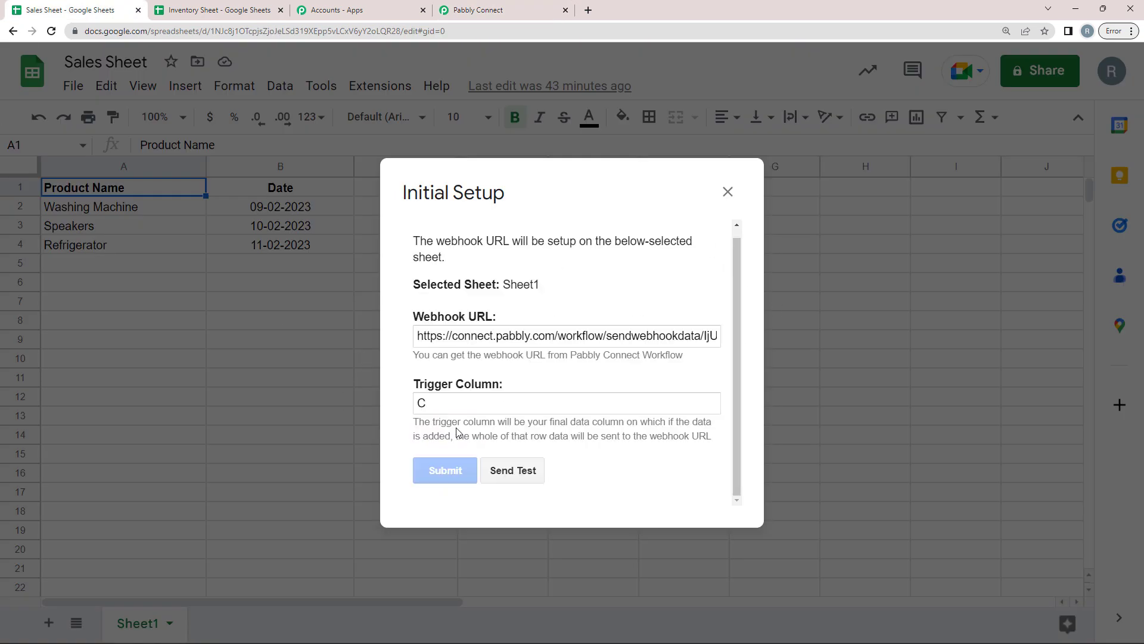
pyautogui.click(728, 191)
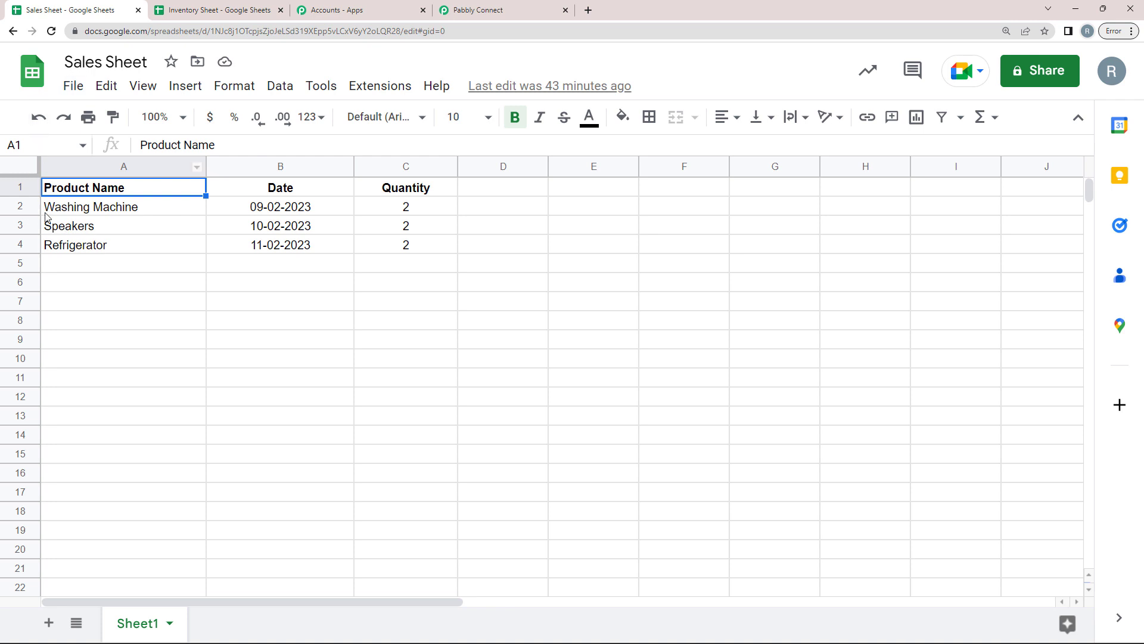
# - Compare the Washing Machine row of the Sales Sheet with the response received in Pabbly Connect
pyautogui.click(258, 214)
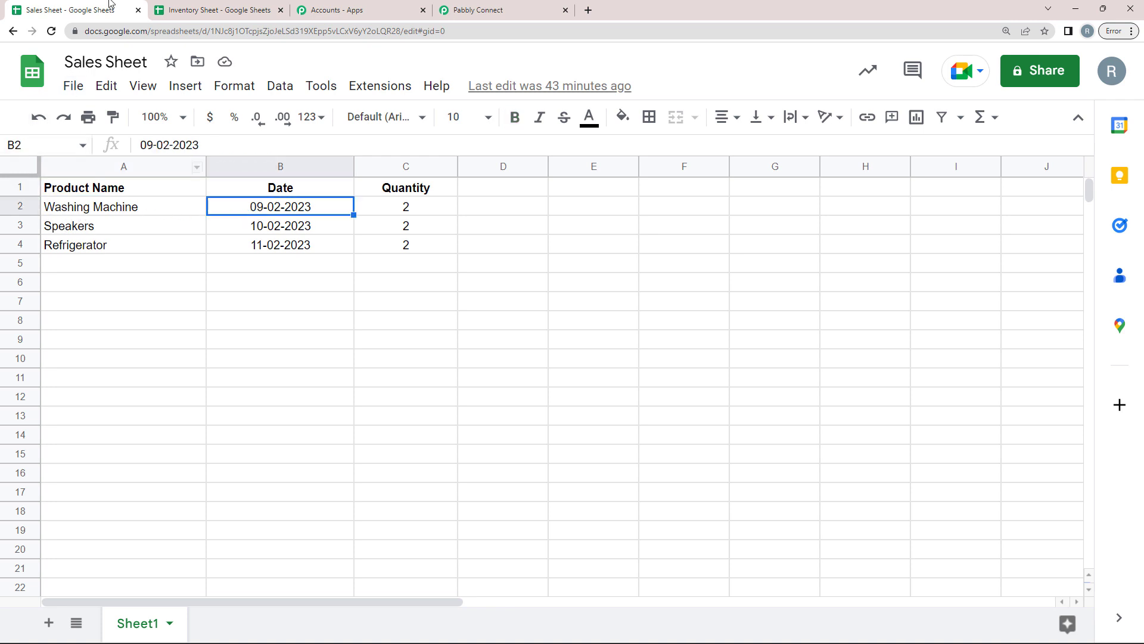
pyautogui.click(471, 9)
pyautogui.scroll(-2, 685, 344)
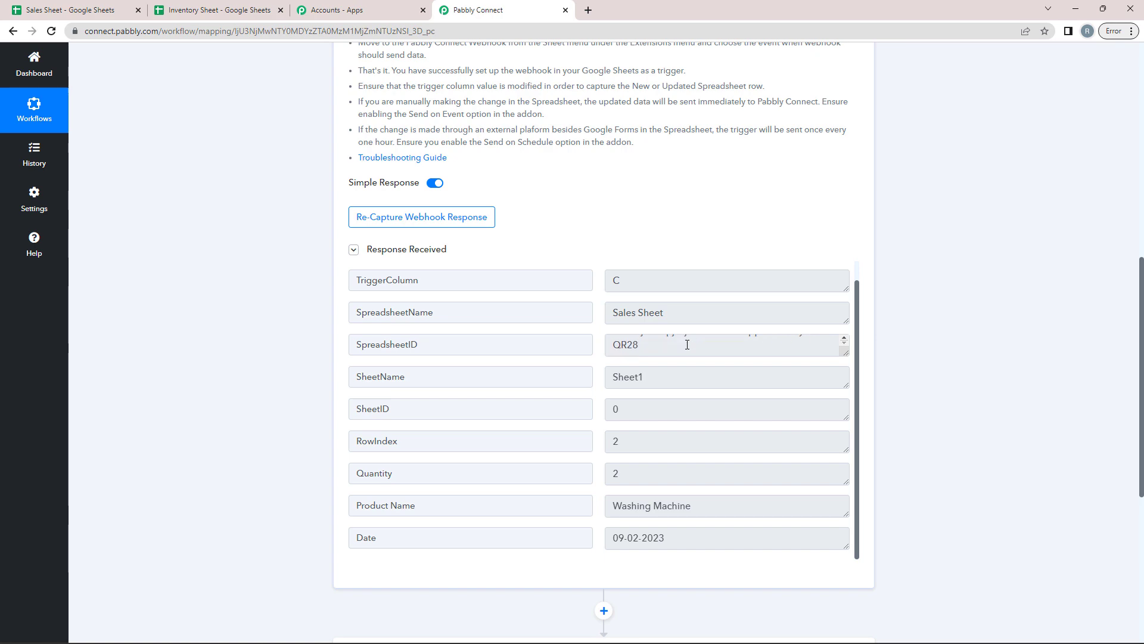
pyautogui.scroll(1, 596, 357)
# - Review the Google Sheets trigger setup and expand the second workflow step for choosing the action application
pyautogui.scroll(9, 643, 349)
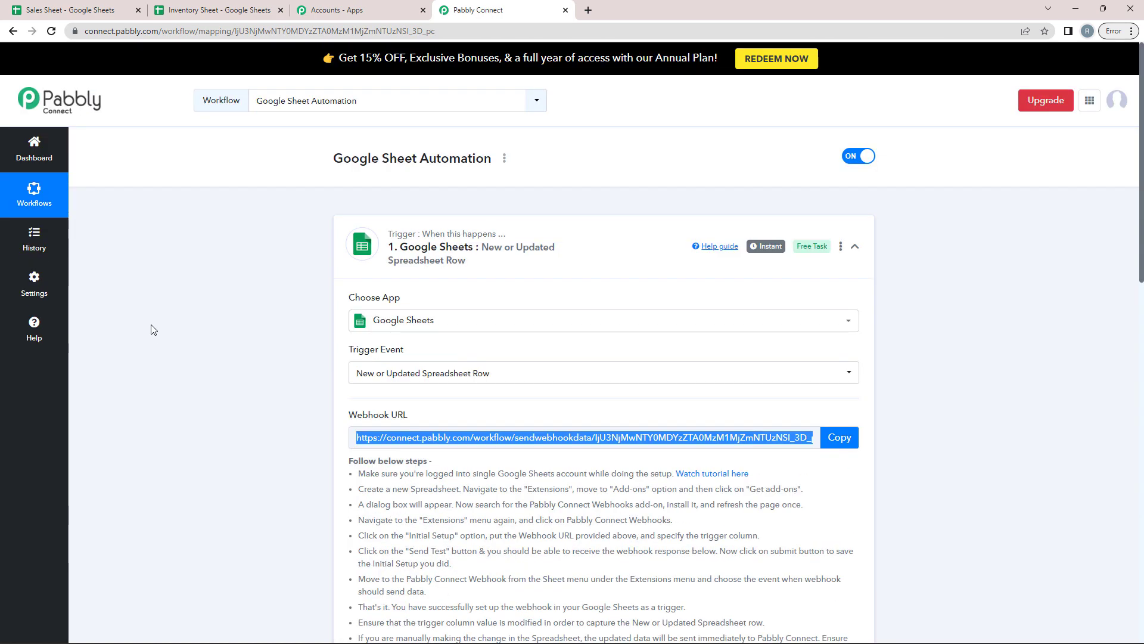
pyautogui.scroll(-15, 152, 331)
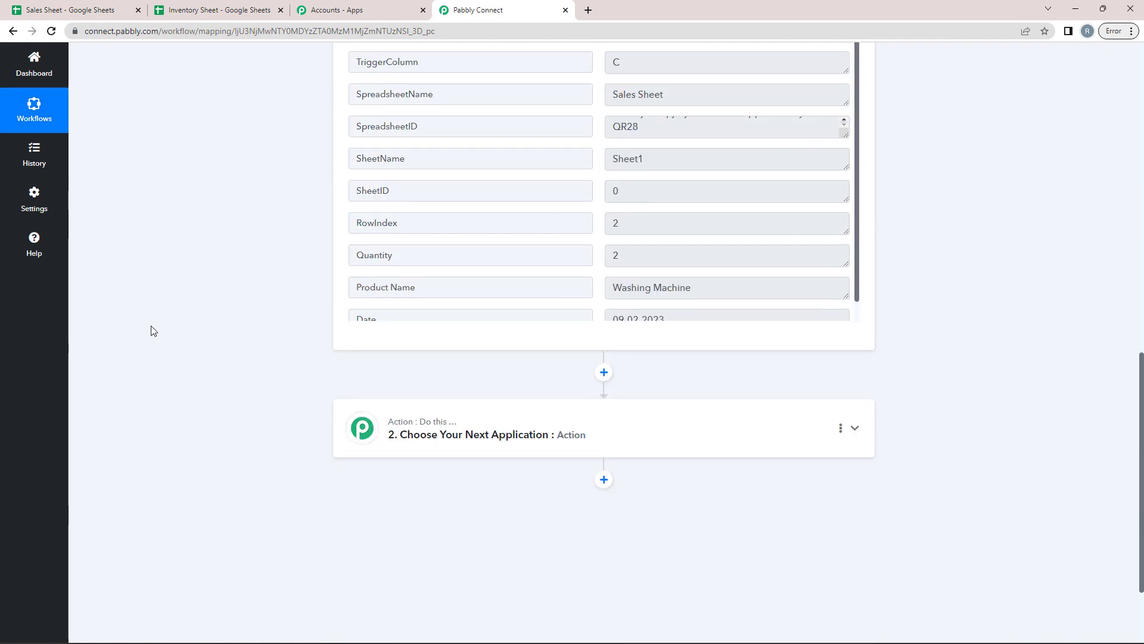
pyautogui.click(536, 313)
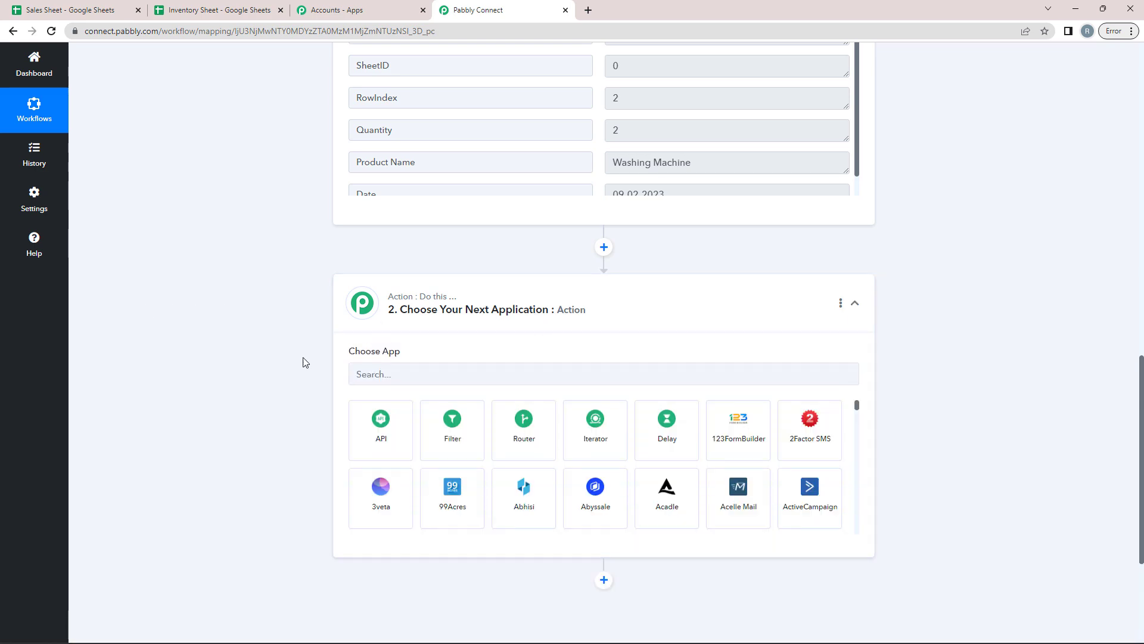
pyautogui.scroll(15, 214, 288)
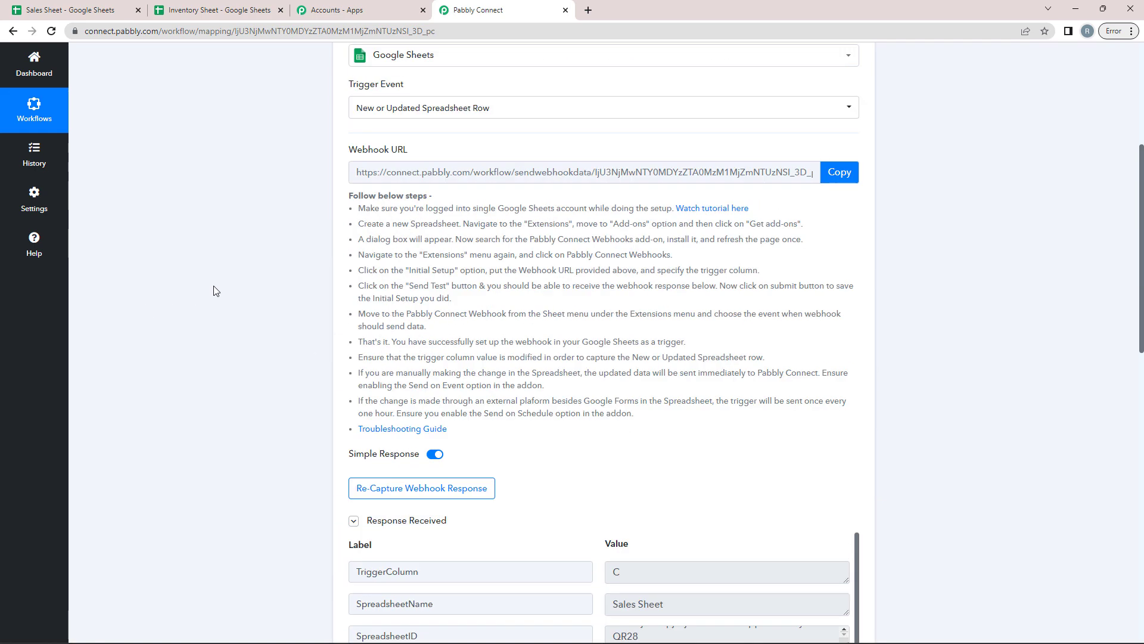
pyautogui.scroll(-15, 281, 378)
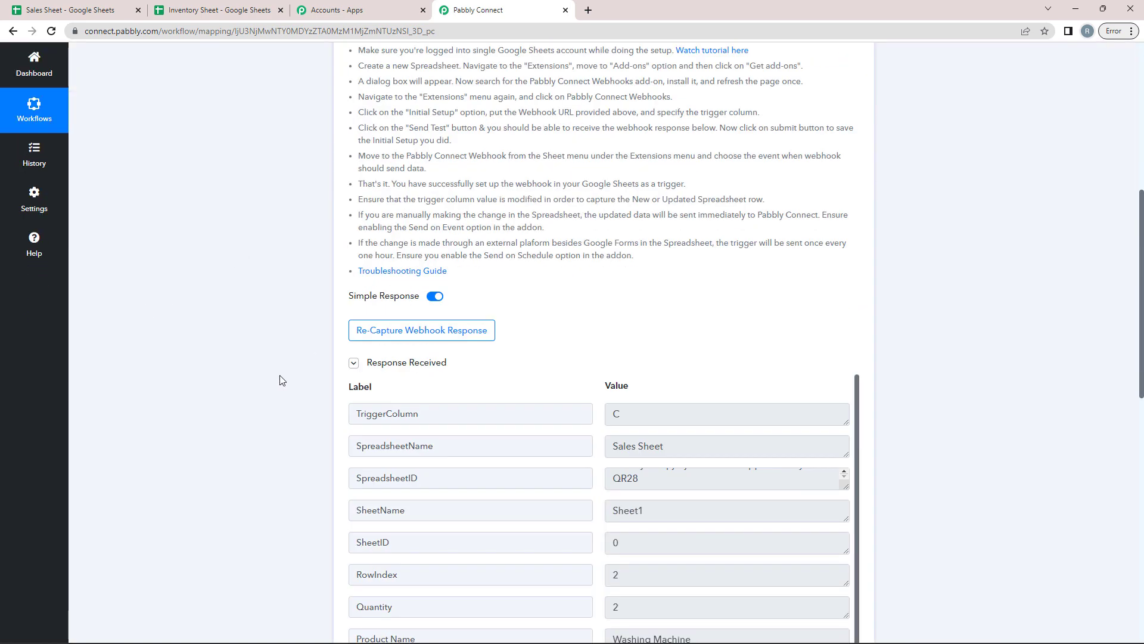
pyautogui.scroll(1, 238, 205)
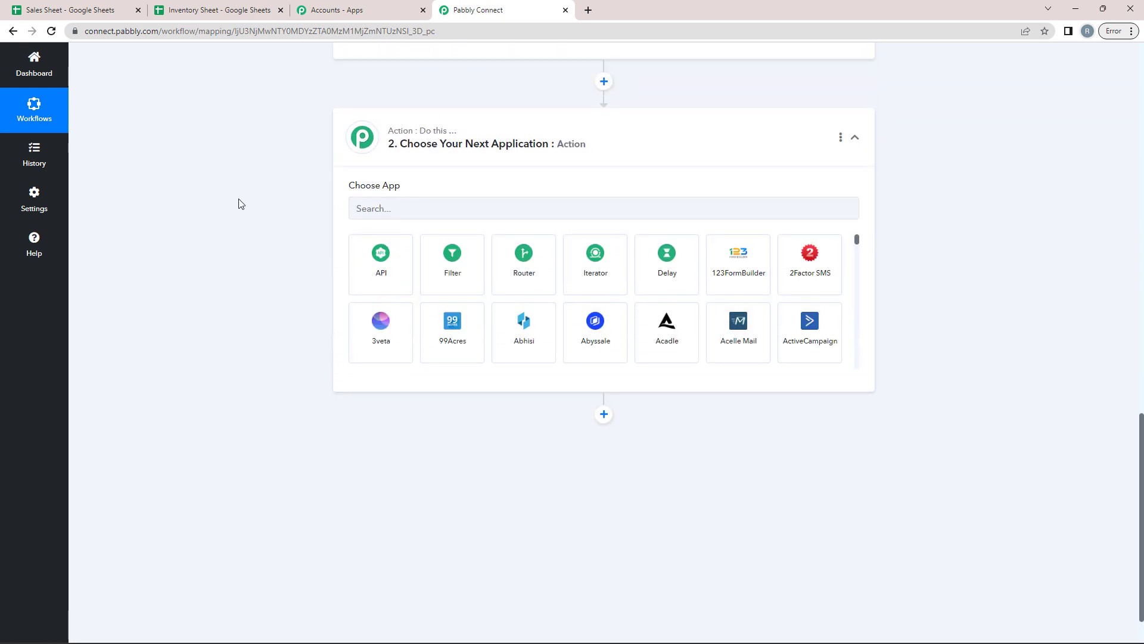
# - Check the products in the Inventory Sheet, search for Google and choose Google Sheets as the action app
pyautogui.click(440, 208)
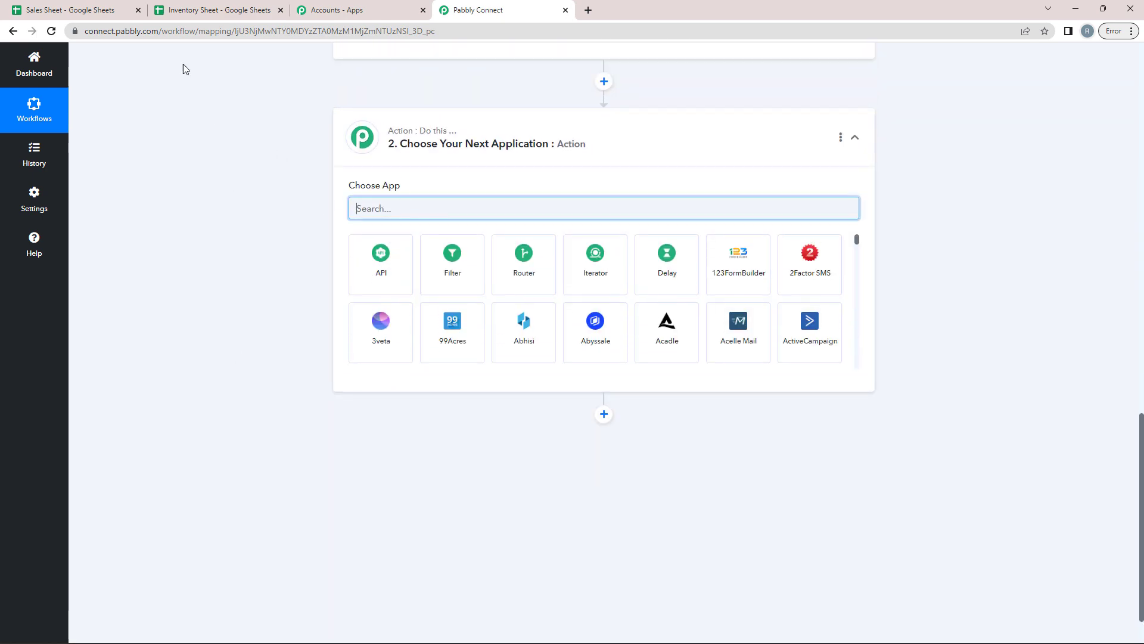
pyautogui.click(180, 5)
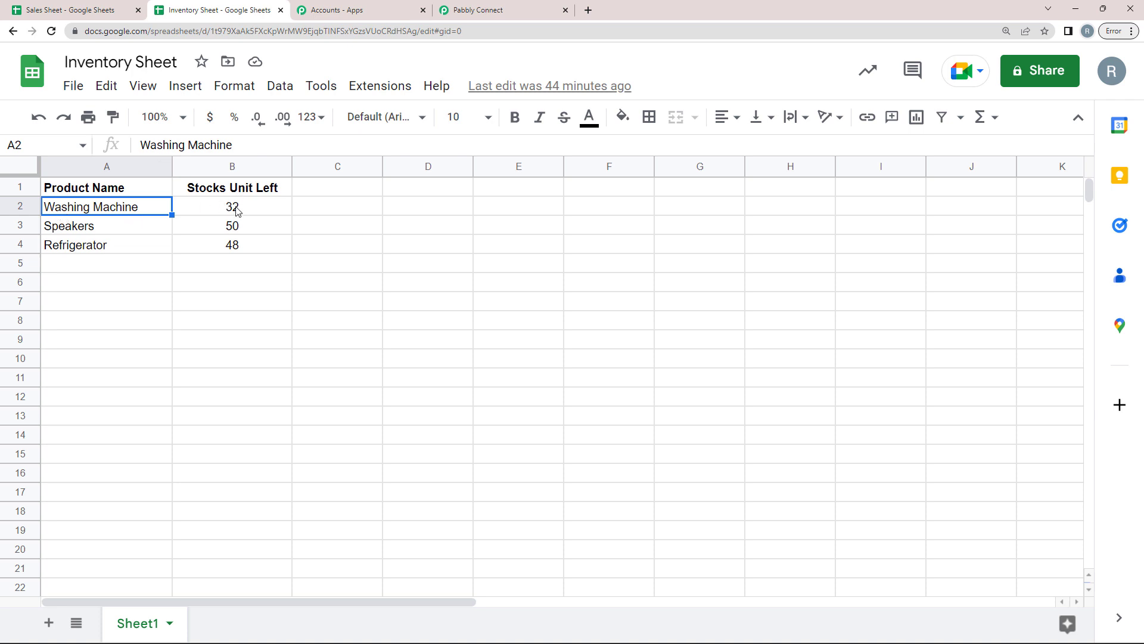
pyautogui.click(471, 5)
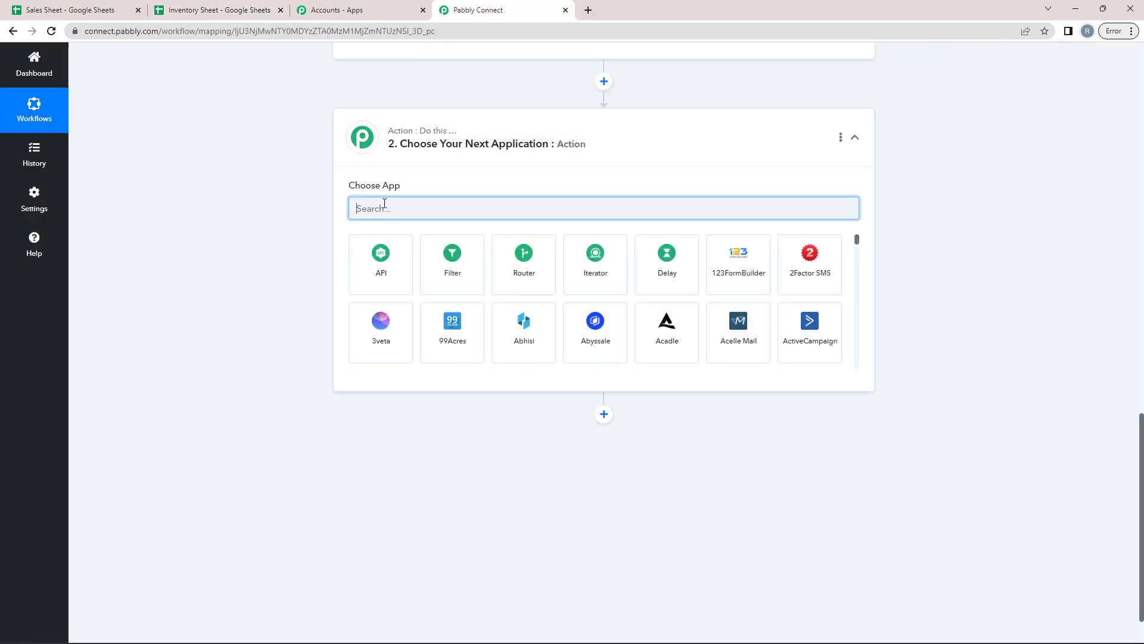
pyautogui.write('Goof')
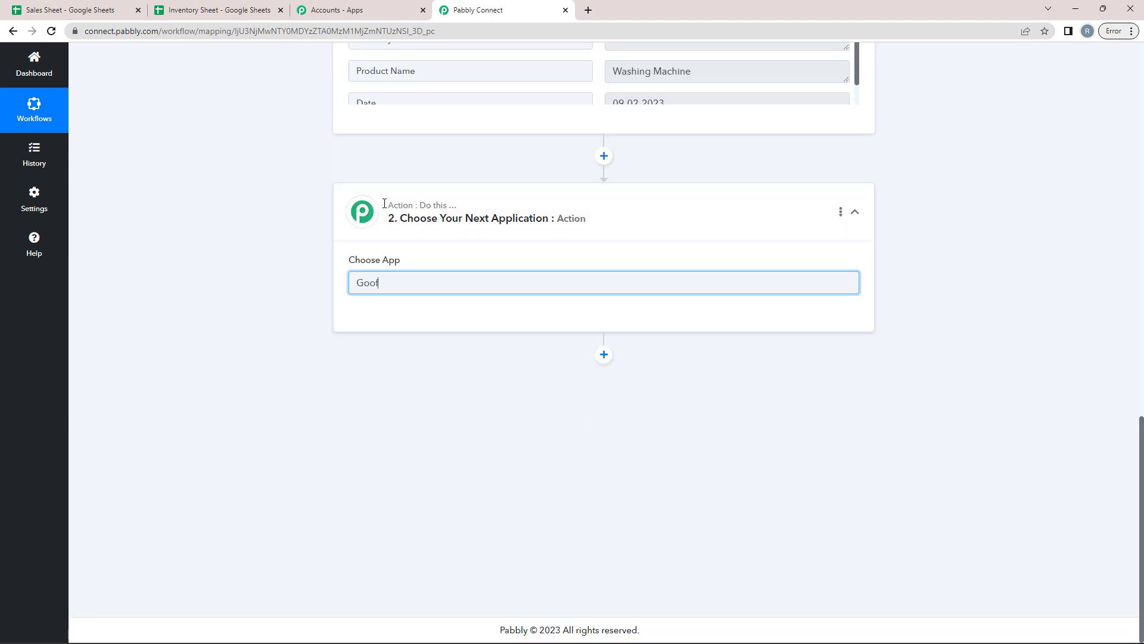
pyautogui.press('BackSpace')
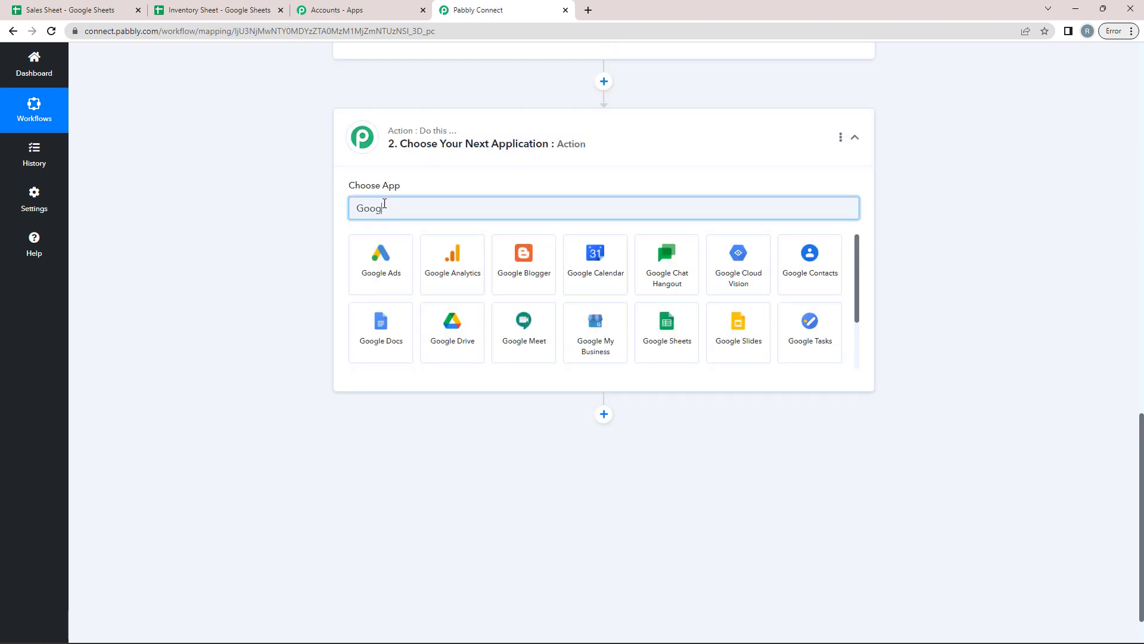
pyautogui.write('gle')
pyautogui.click(658, 346)
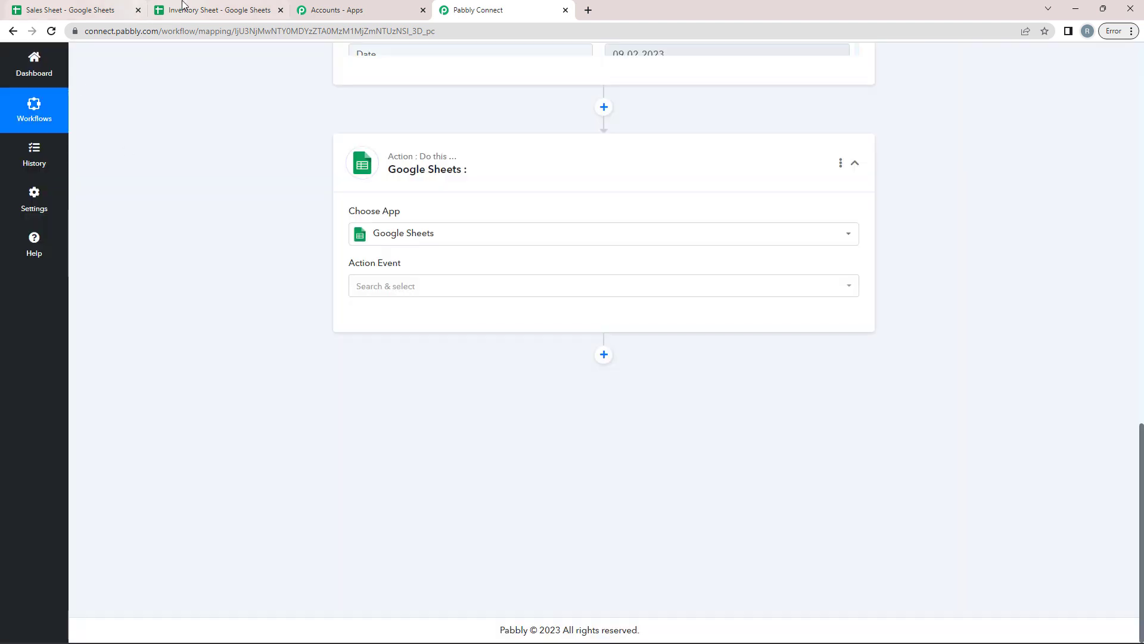
# - Look over the stock rows in the Inventory Sheet and set the action event to Lookup Spreadsheet Rows
pyautogui.click(184, 6)
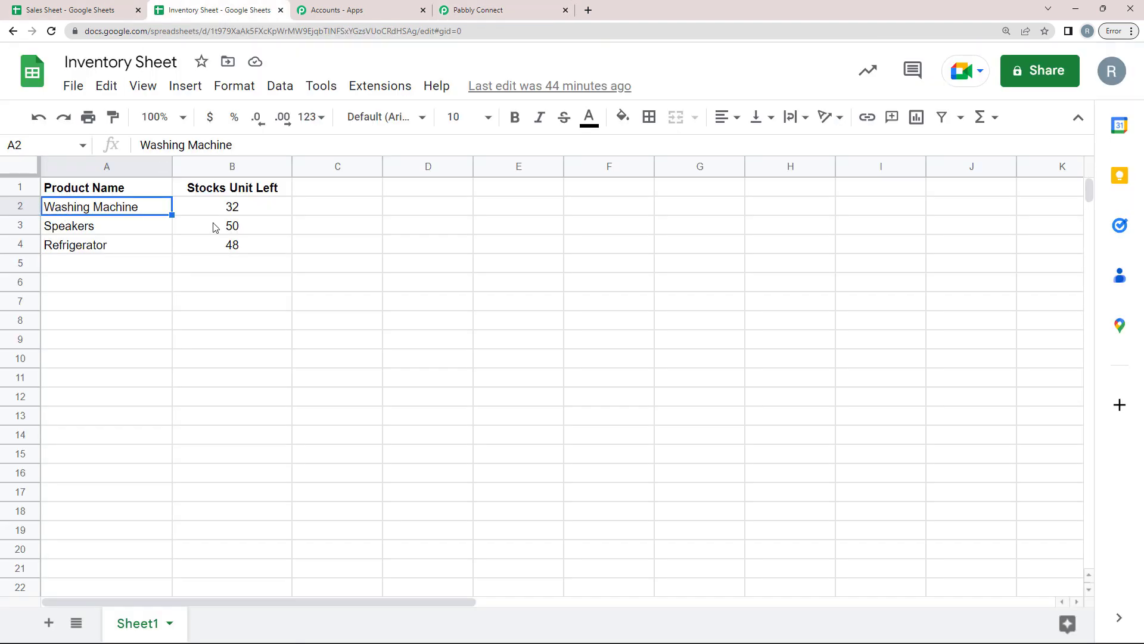
pyautogui.click(508, 9)
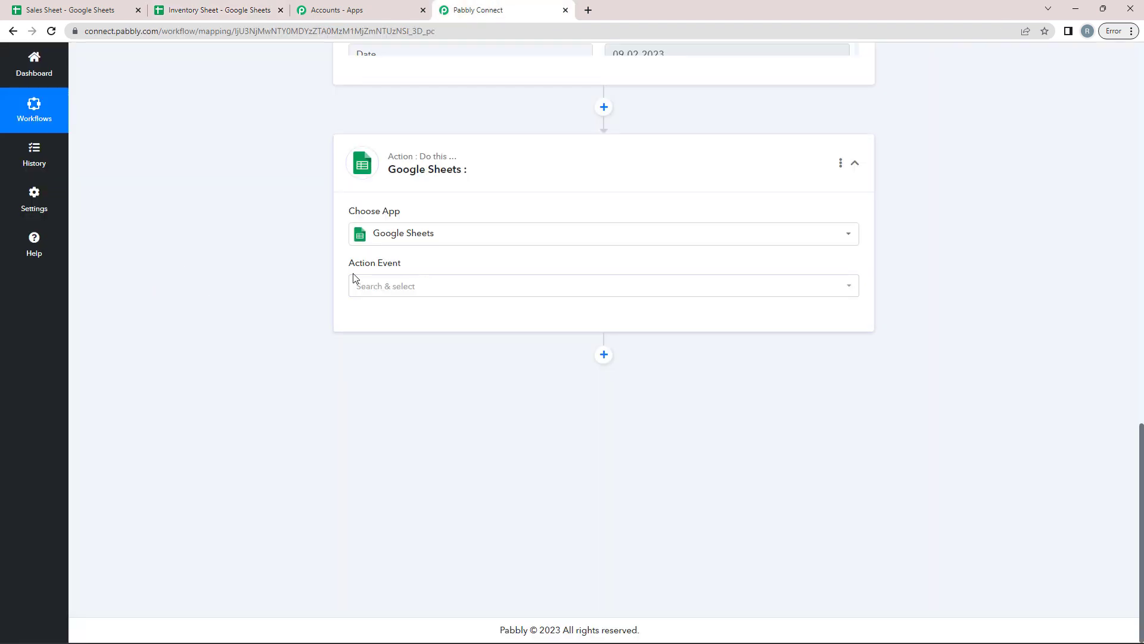
pyautogui.click(381, 288)
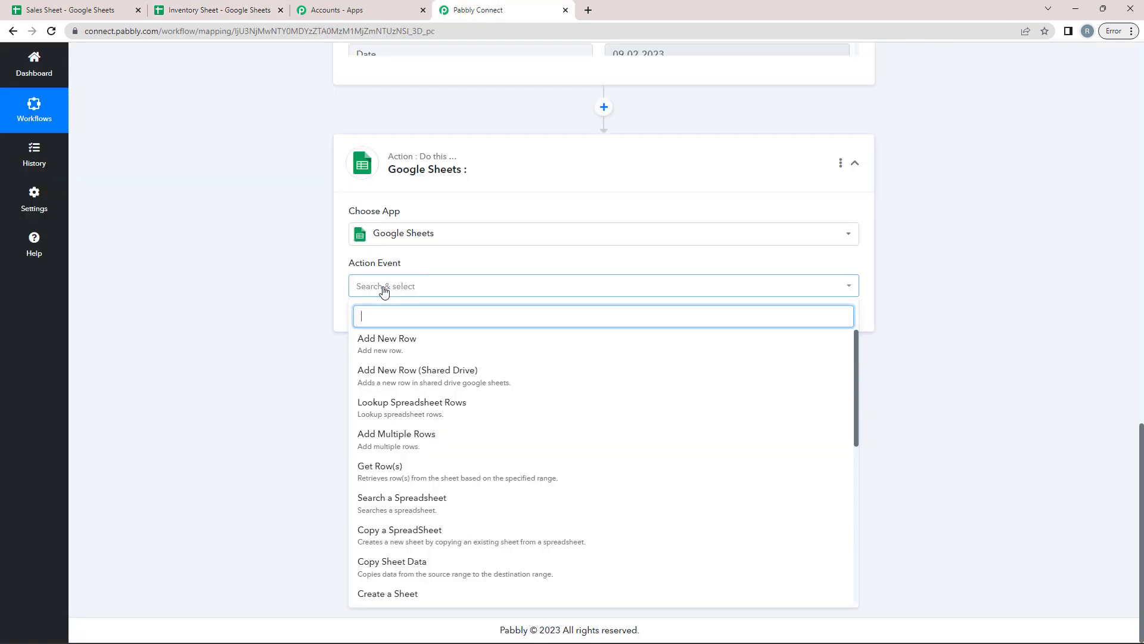
pyautogui.click(419, 405)
# - Add a new Google Sheets connection for the lookup action and authorize Pabbly Connect Sheets with the Google account
pyautogui.click(376, 319)
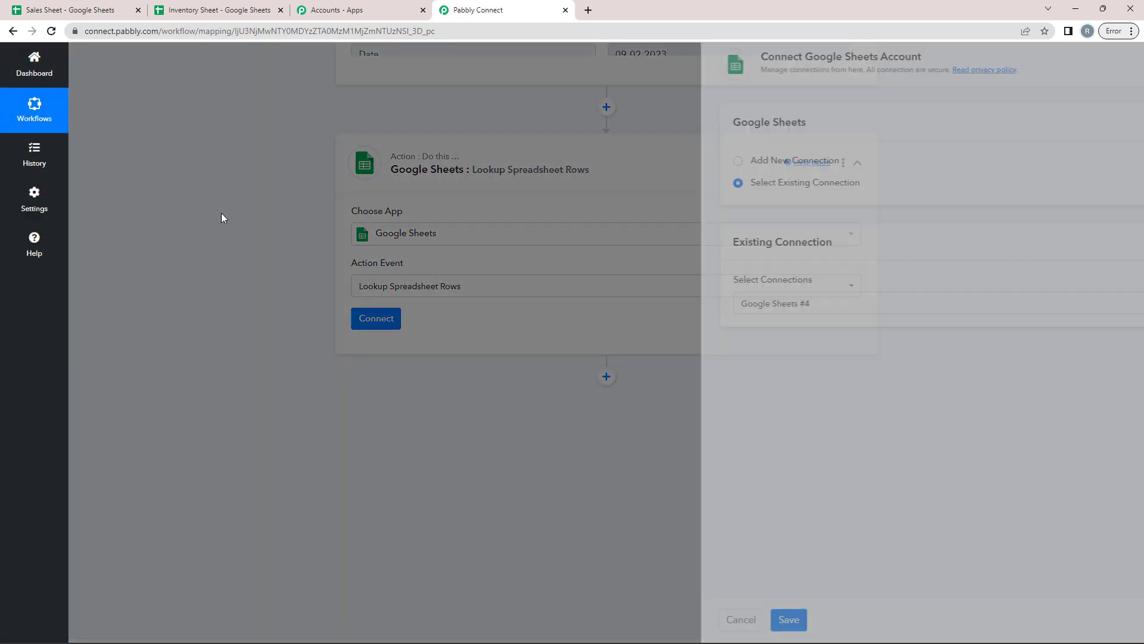
pyautogui.click(521, 160)
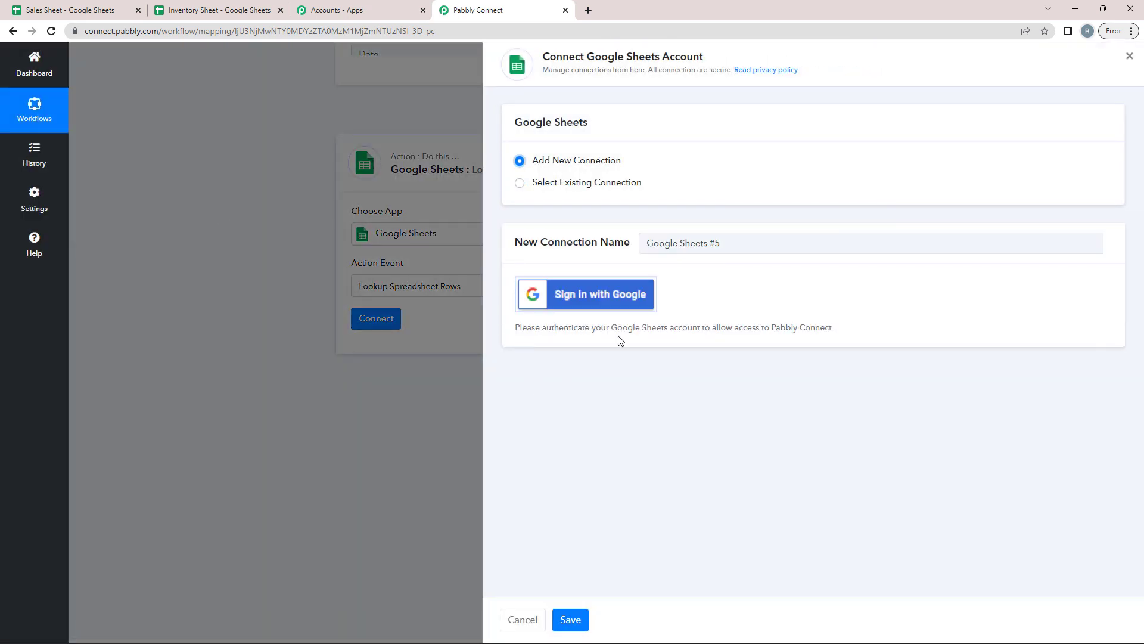
pyautogui.click(593, 297)
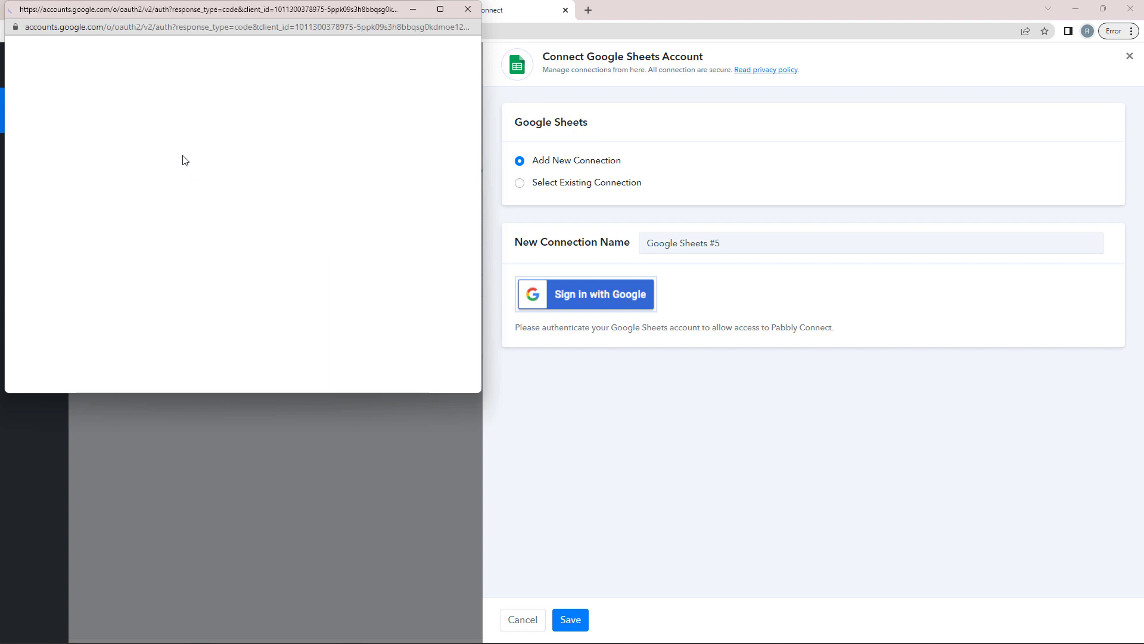
pyautogui.click(179, 201)
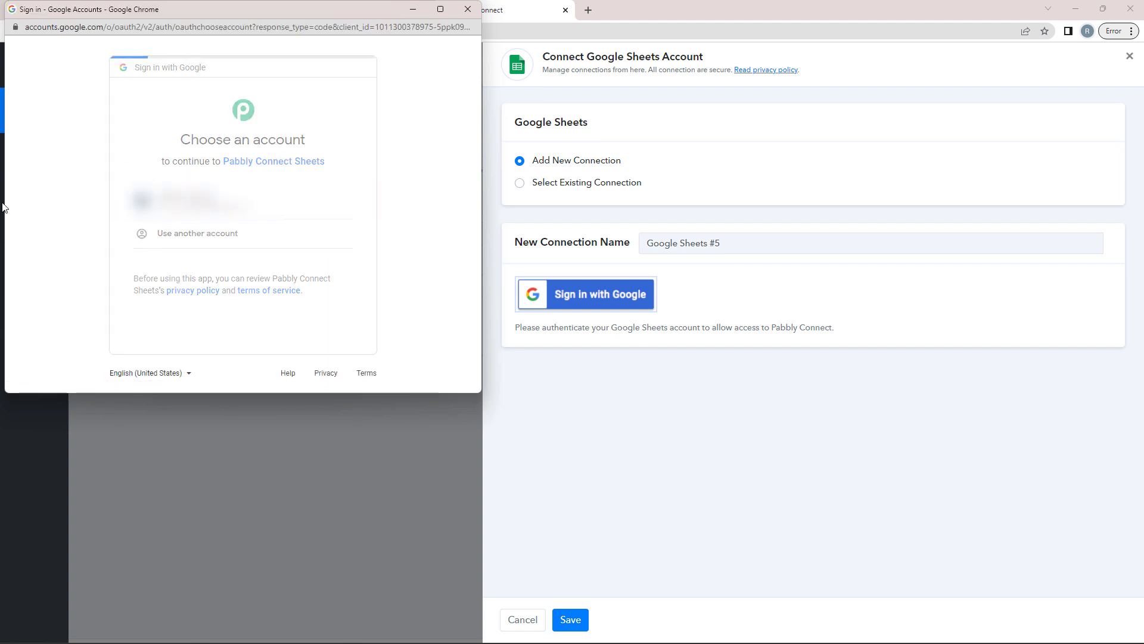
pyautogui.scroll(-4, 310, 310)
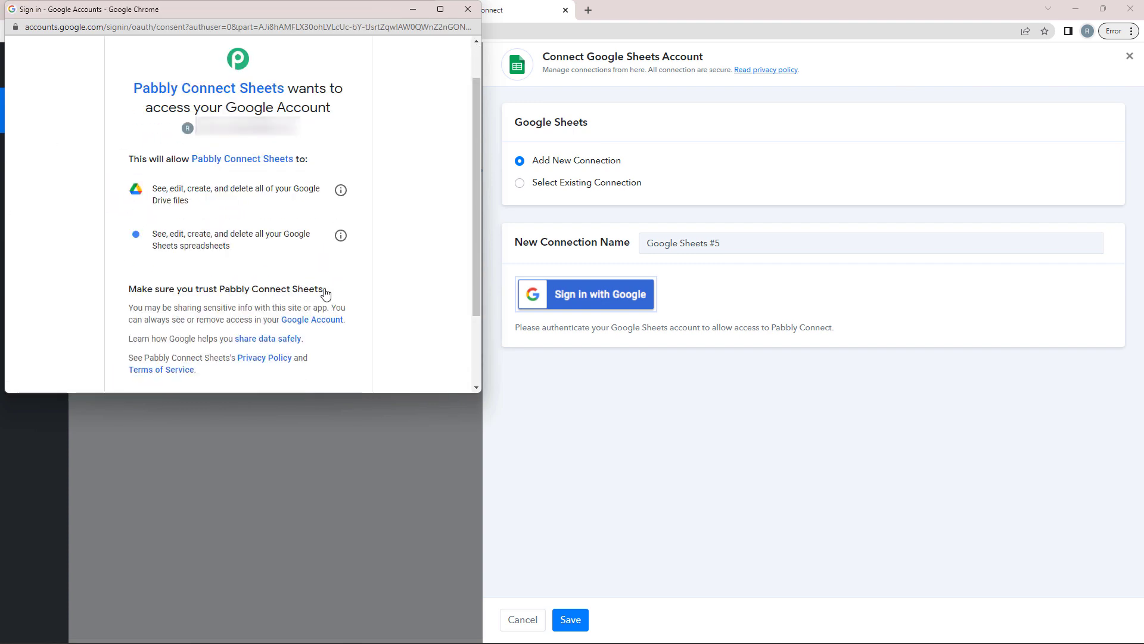
pyautogui.click(289, 307)
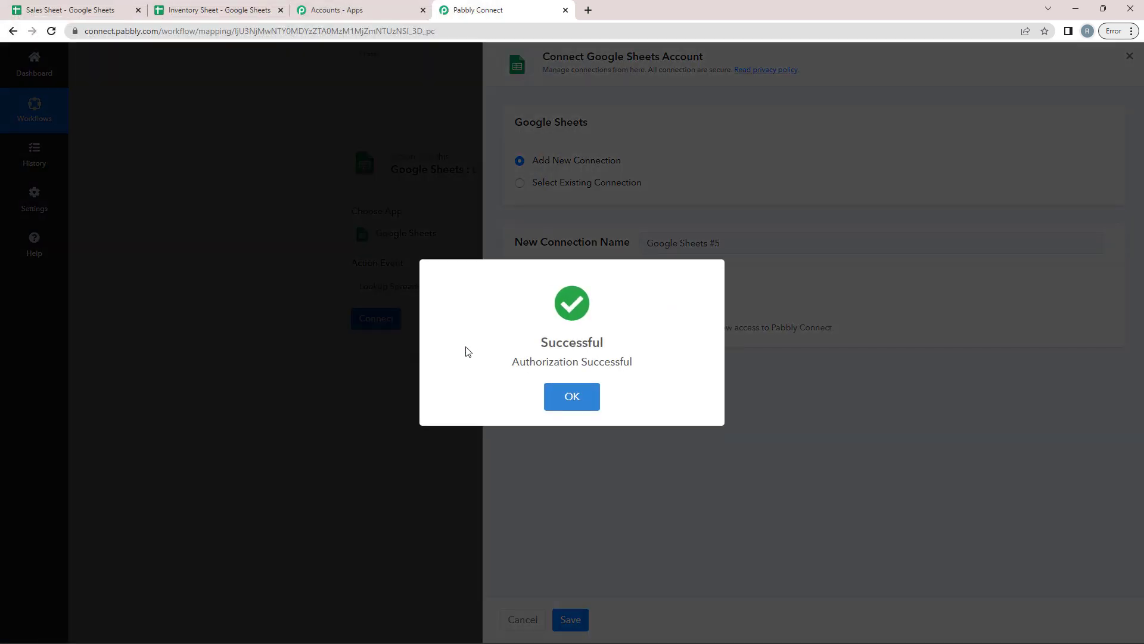
pyautogui.click(571, 394)
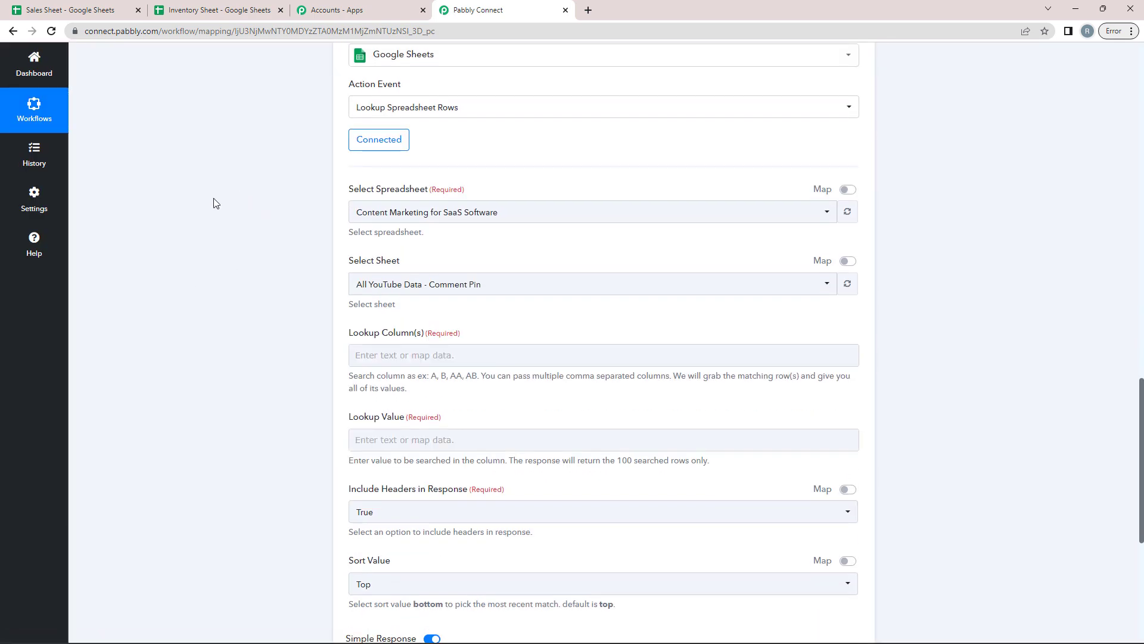
# - Select Inventory Sheet as the lookup spreadsheet and Sheet1 as its sheet, checking both names against the open spreadsheet
pyautogui.click(410, 213)
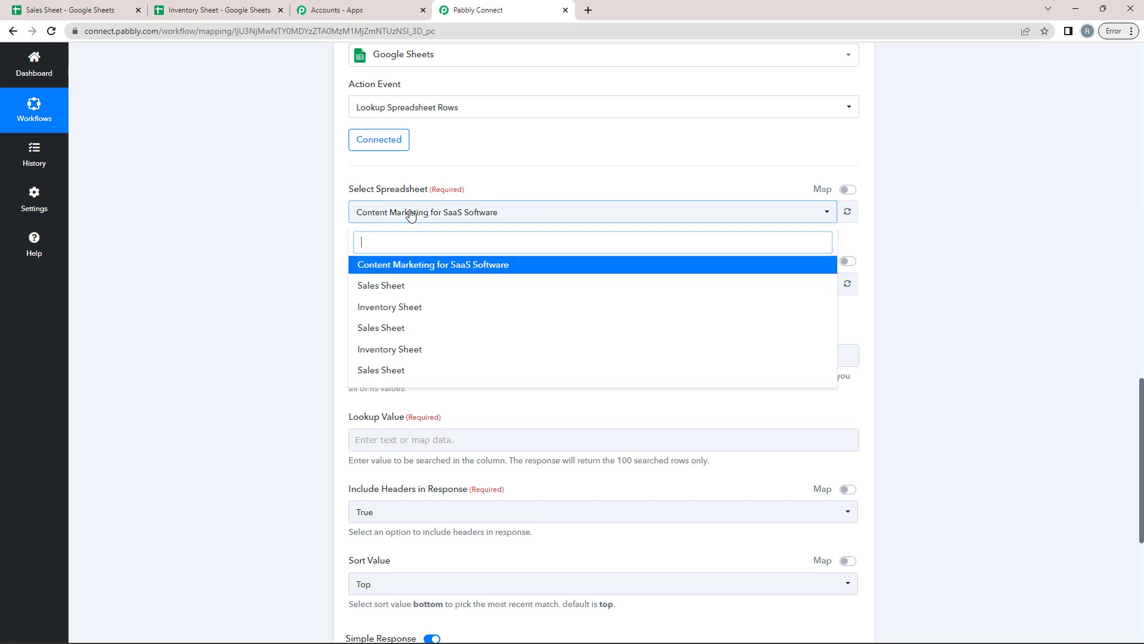
pyautogui.click(376, 307)
pyautogui.click(220, 9)
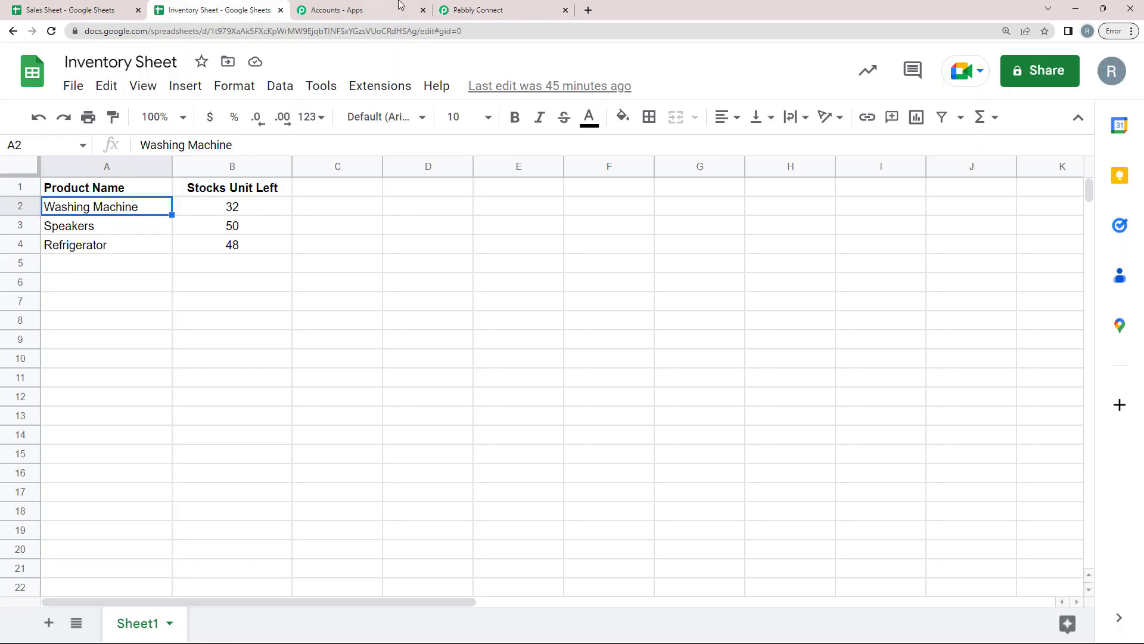
pyautogui.click(462, 8)
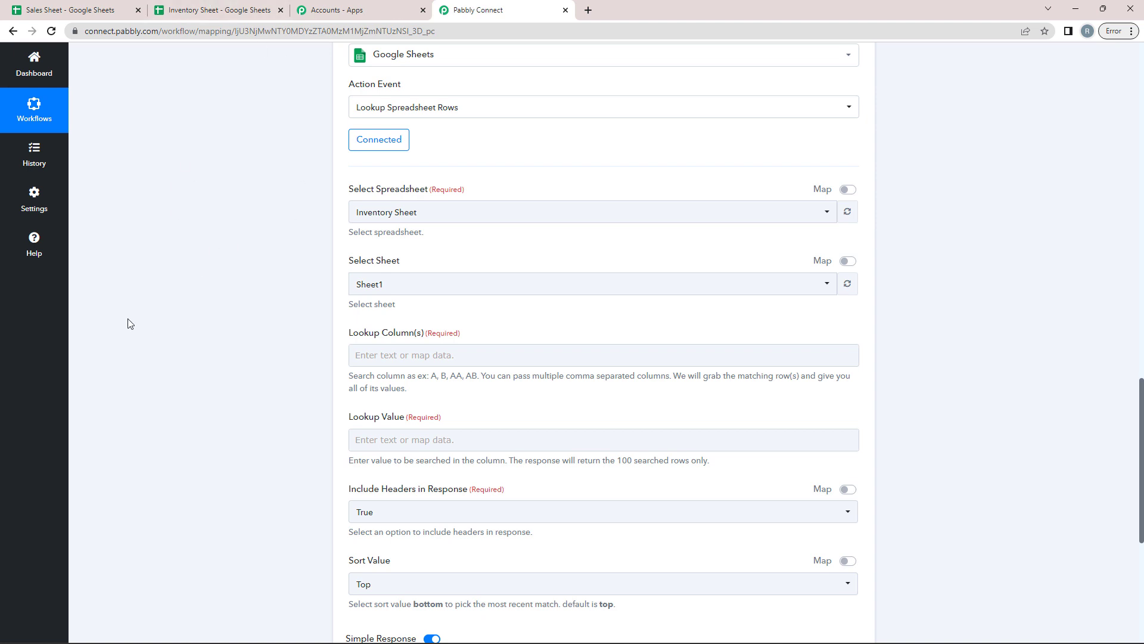
pyautogui.scroll(-2, 131, 324)
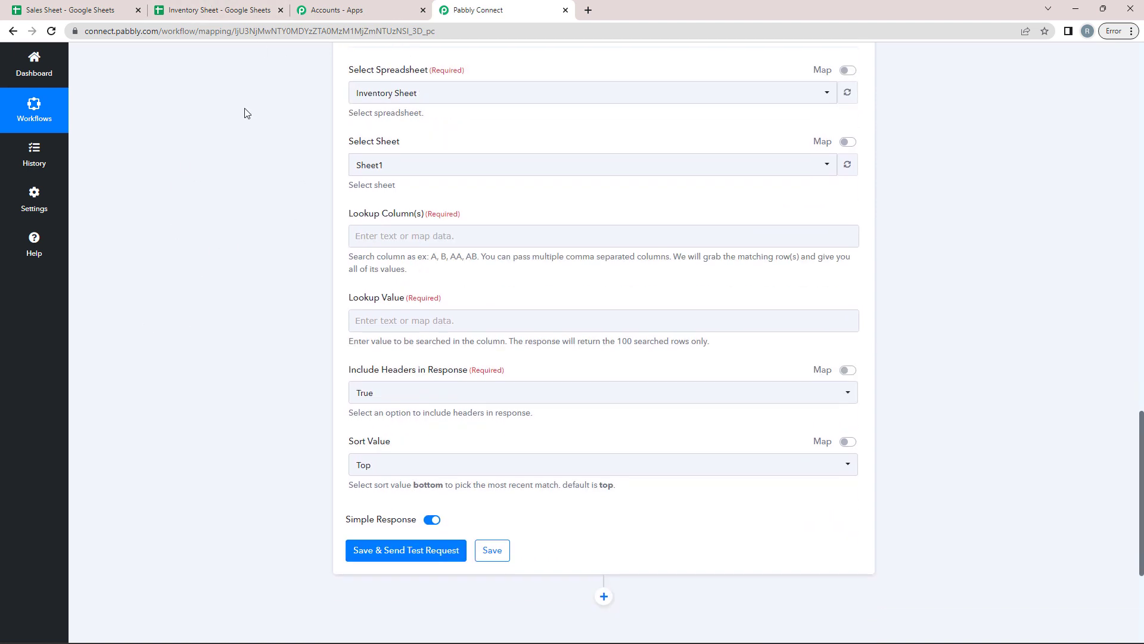
pyautogui.click(368, 166)
pyautogui.click(372, 218)
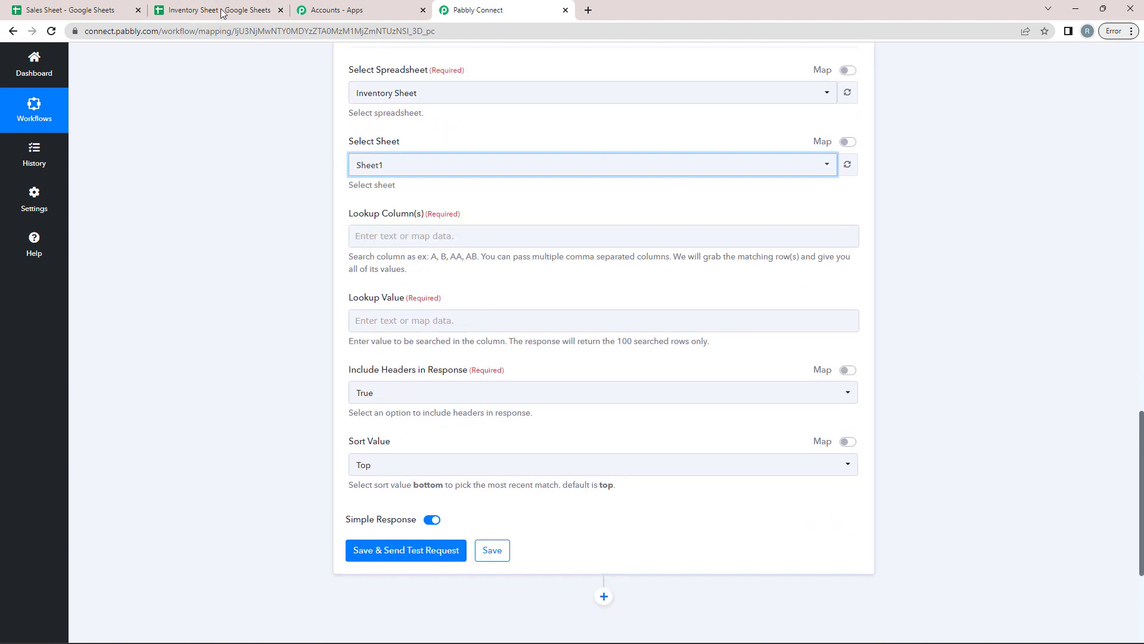
pyautogui.click(220, 10)
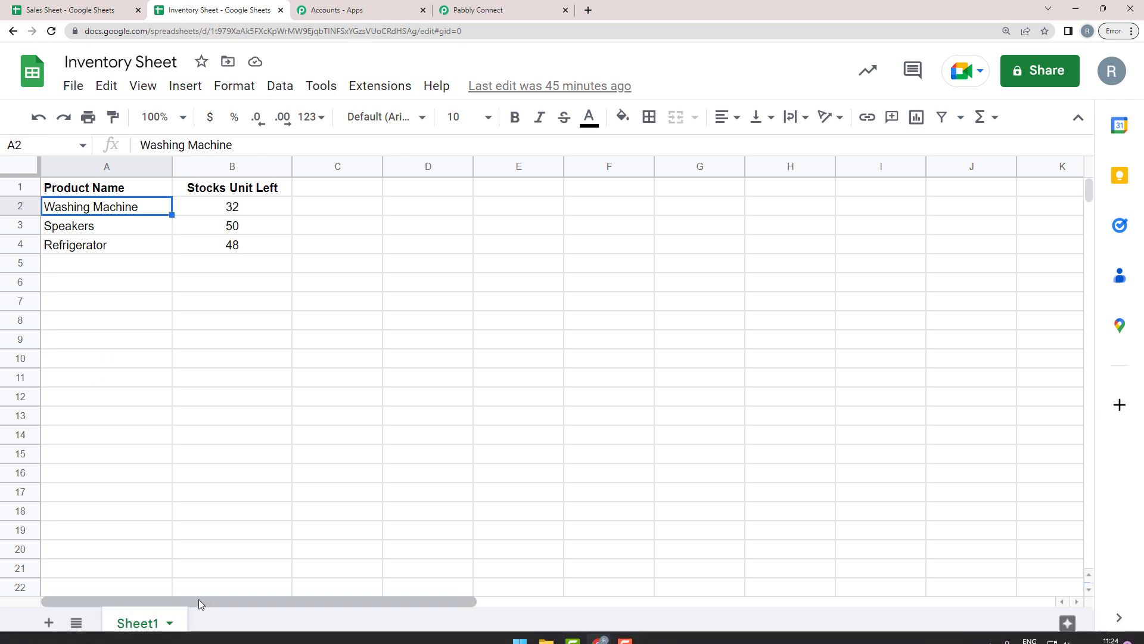
pyautogui.click(486, 7)
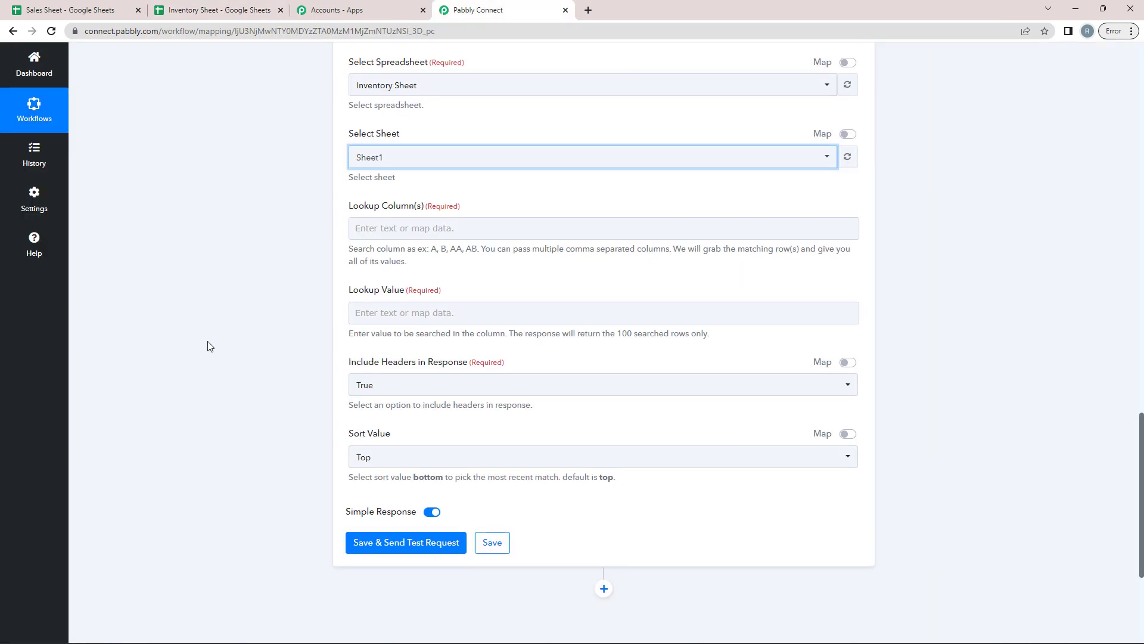
# - Check which Inventory Sheet column holds the product names and set the lookup column to A
pyautogui.scroll(-1, 207, 346)
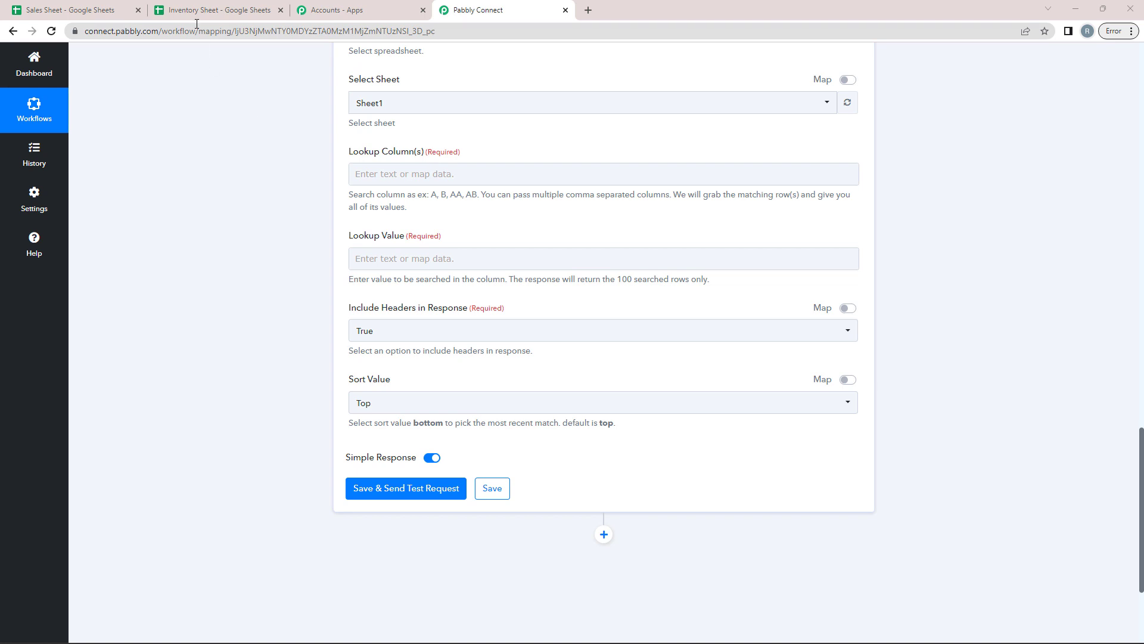
pyautogui.click(195, 6)
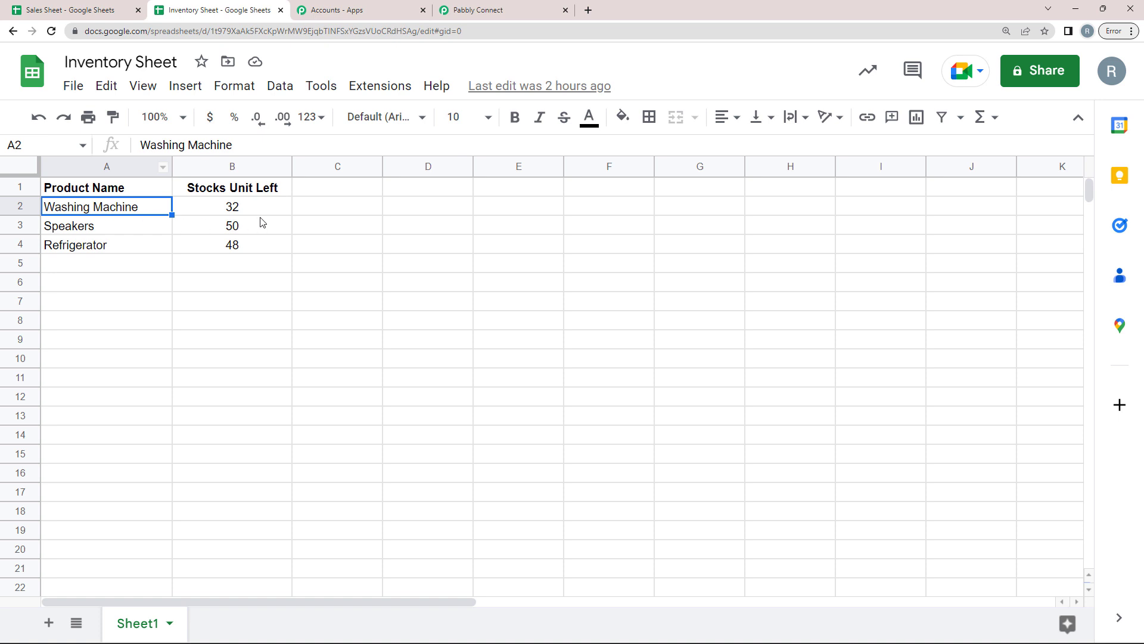
pyautogui.click(502, 10)
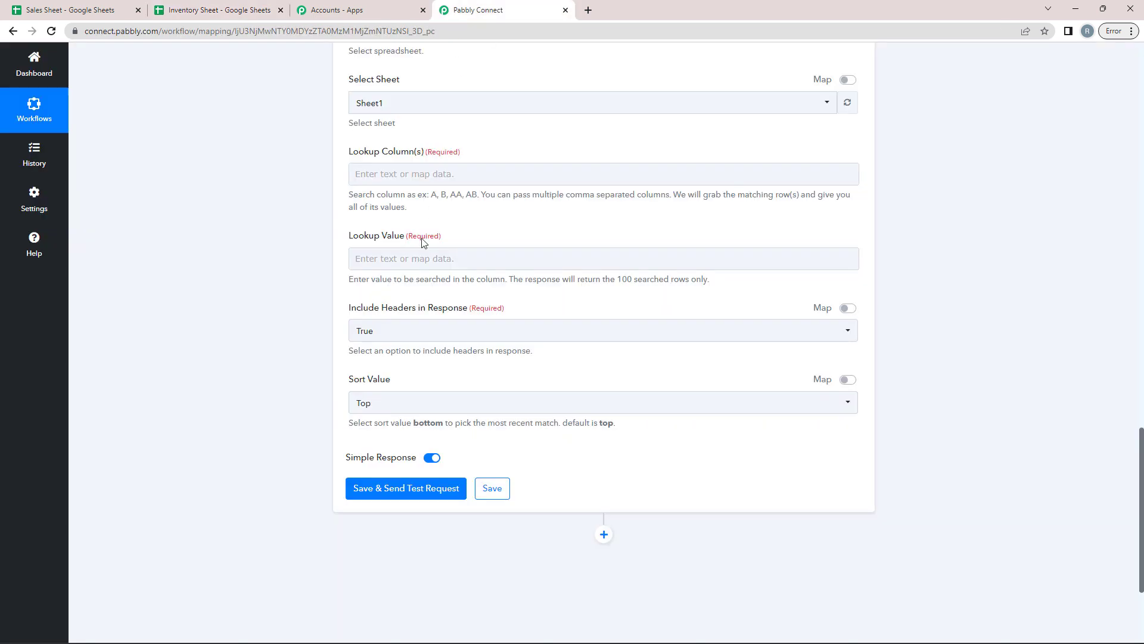
pyautogui.click(390, 174)
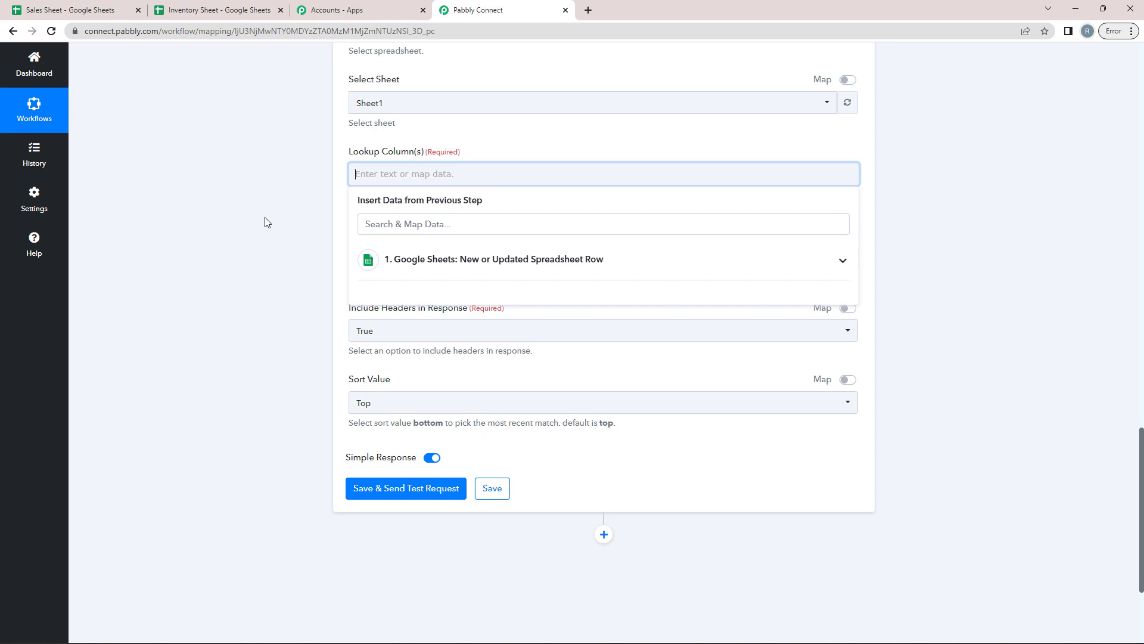
pyautogui.write('A')
pyautogui.click(280, 255)
# - Map the lookup value to the Product Name from the New or Updated Spreadsheet Row trigger
pyautogui.click(403, 259)
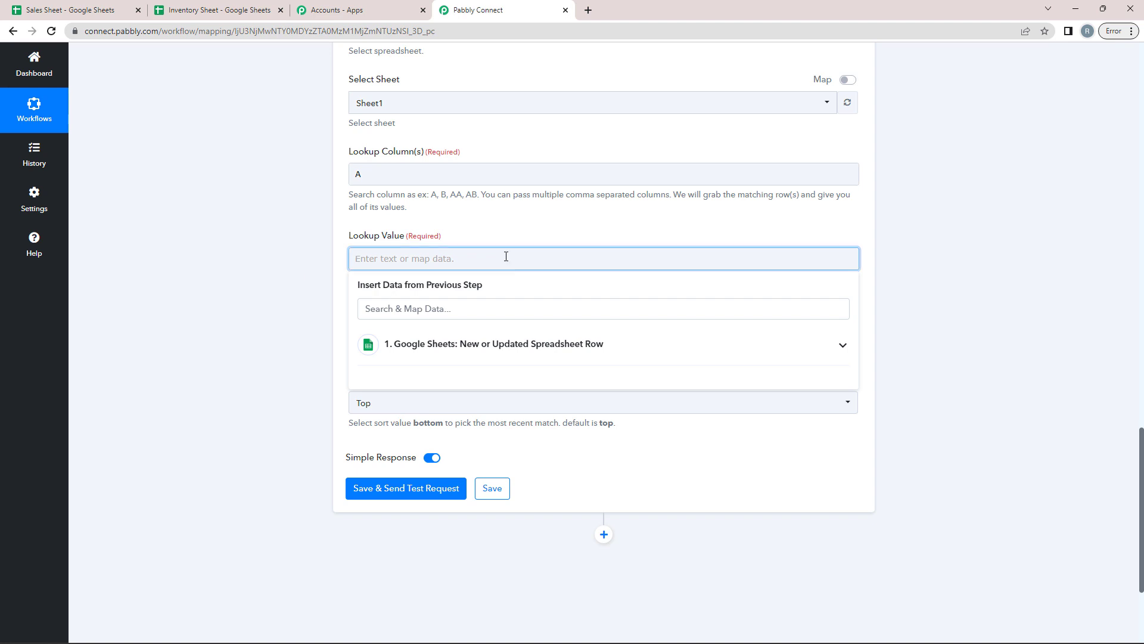
pyautogui.click(430, 344)
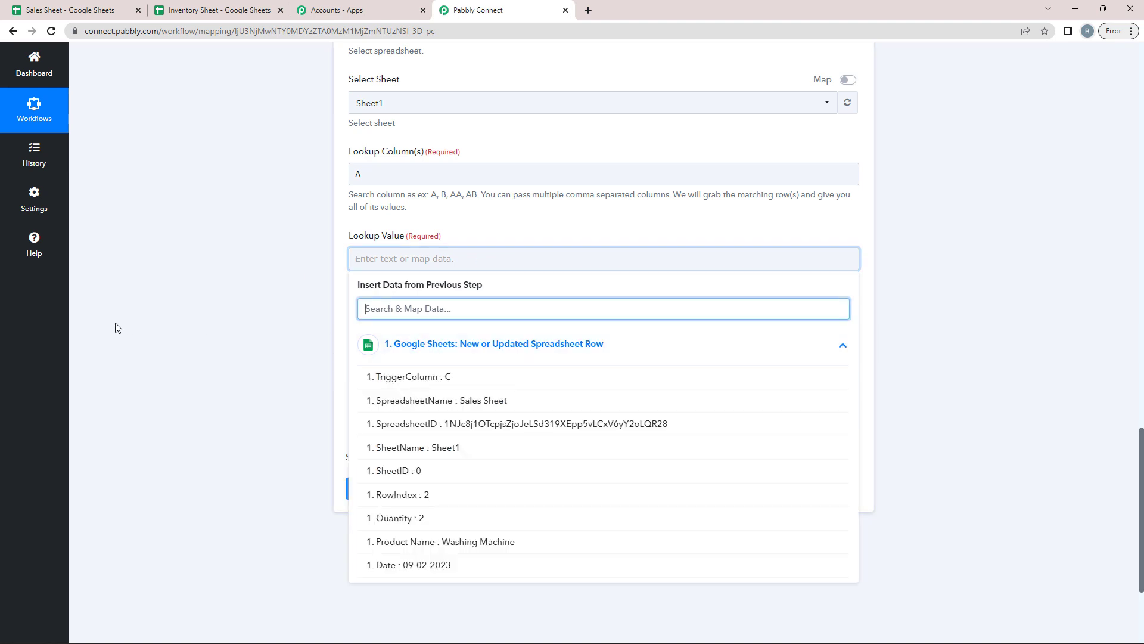
pyautogui.scroll(-1, 296, 418)
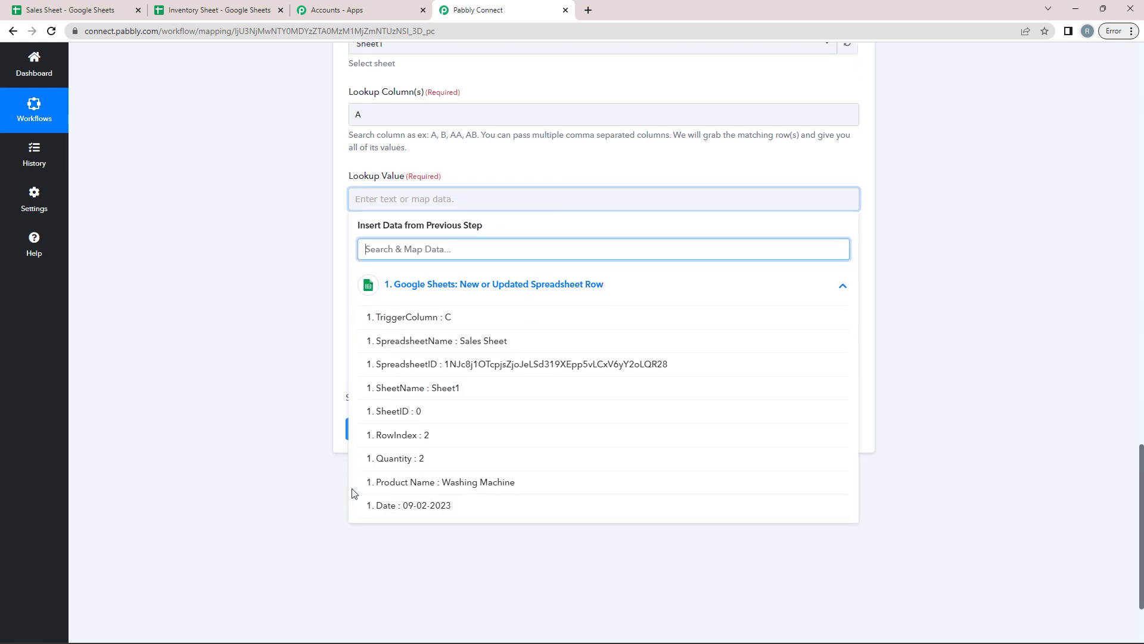
pyautogui.click(459, 484)
pyautogui.click(216, 327)
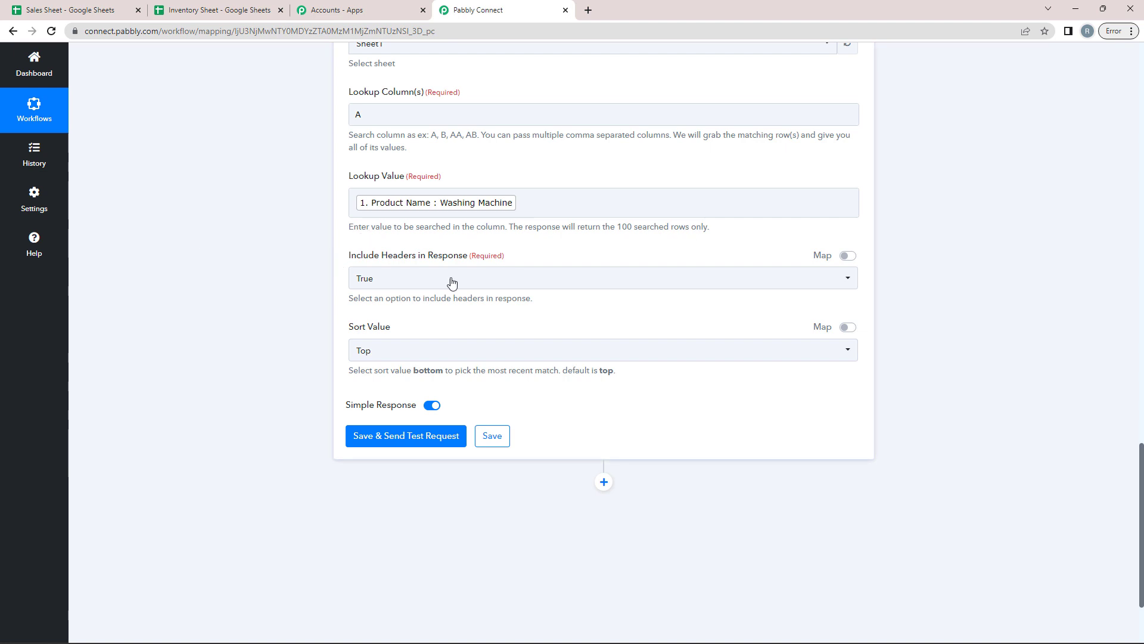
# - Set the lookup's sort value to Top and check the Washing Machine row in the Inventory Sheet
pyautogui.click(359, 353)
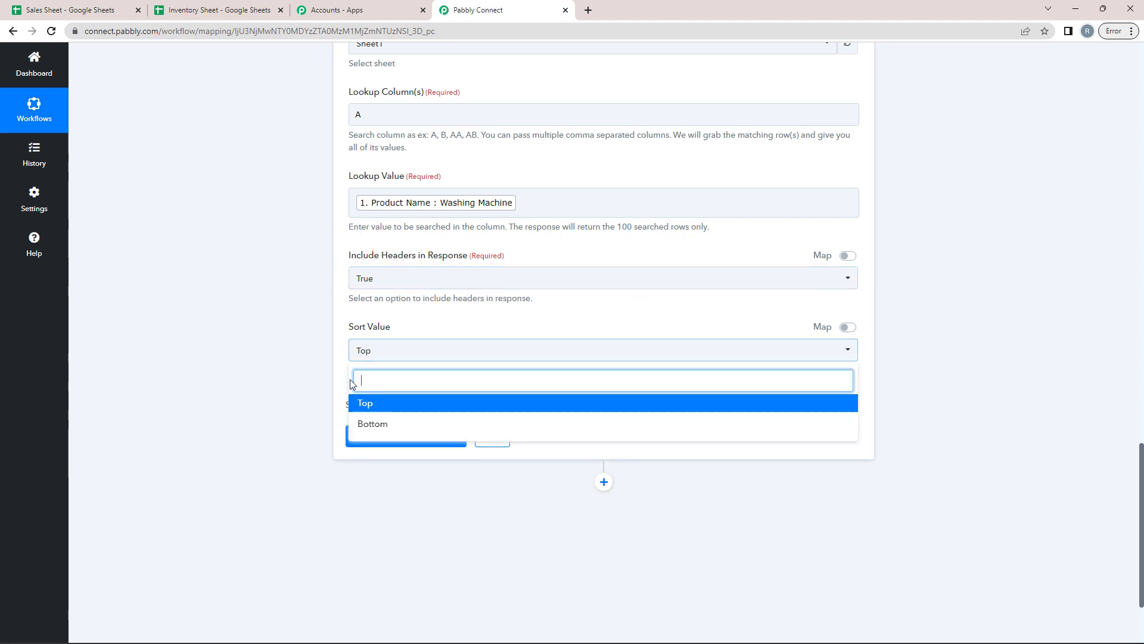
pyautogui.click(357, 409)
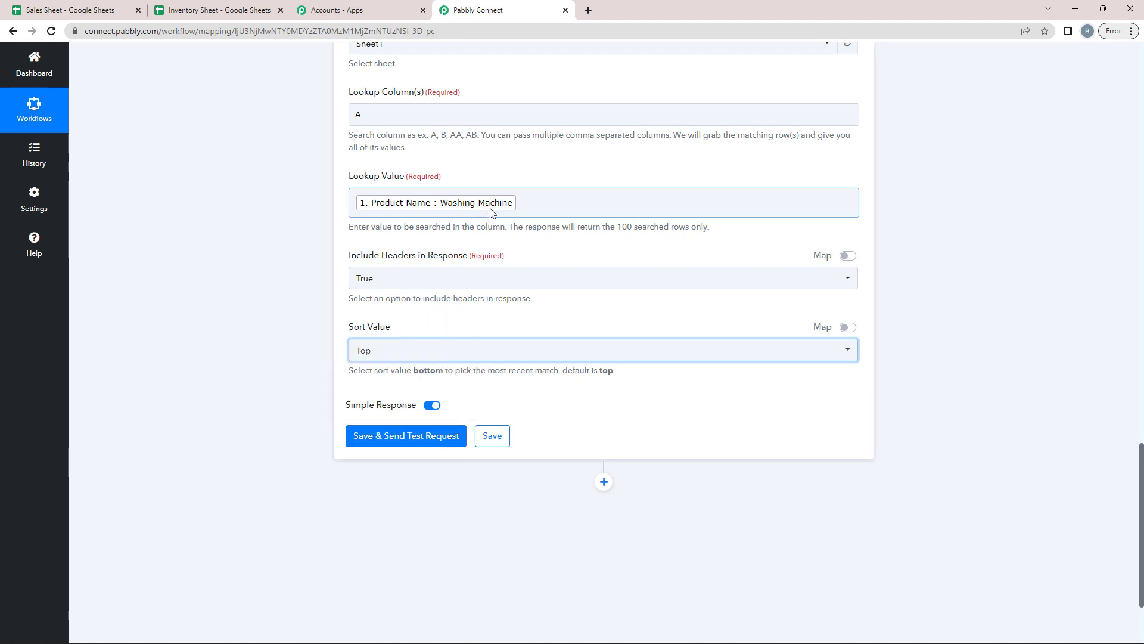
pyautogui.click(219, 10)
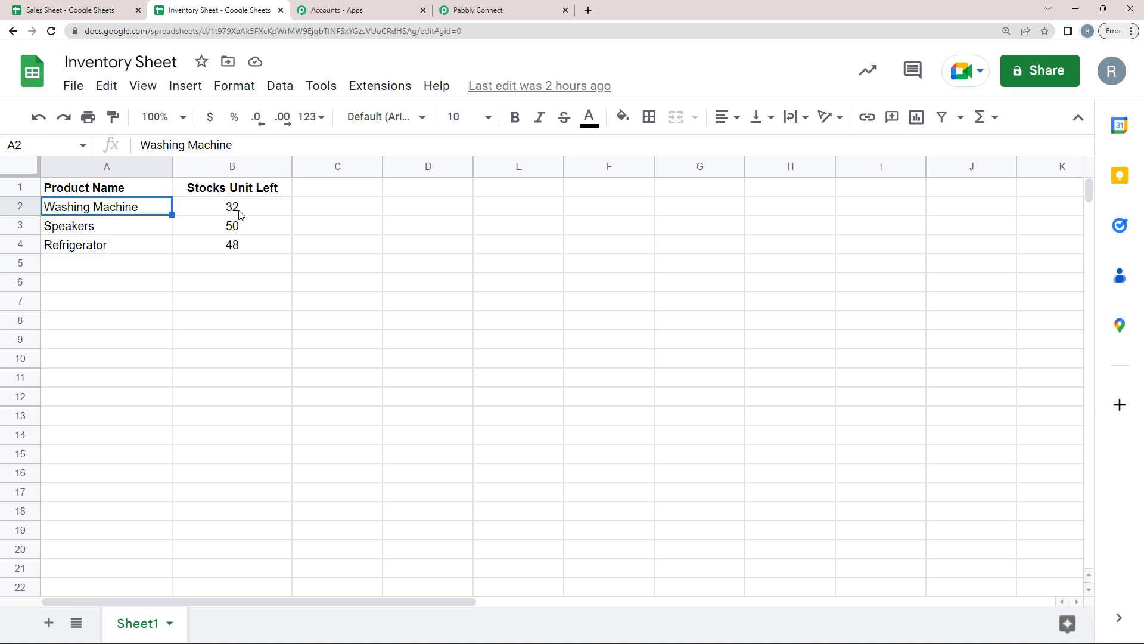
pyautogui.click(479, 12)
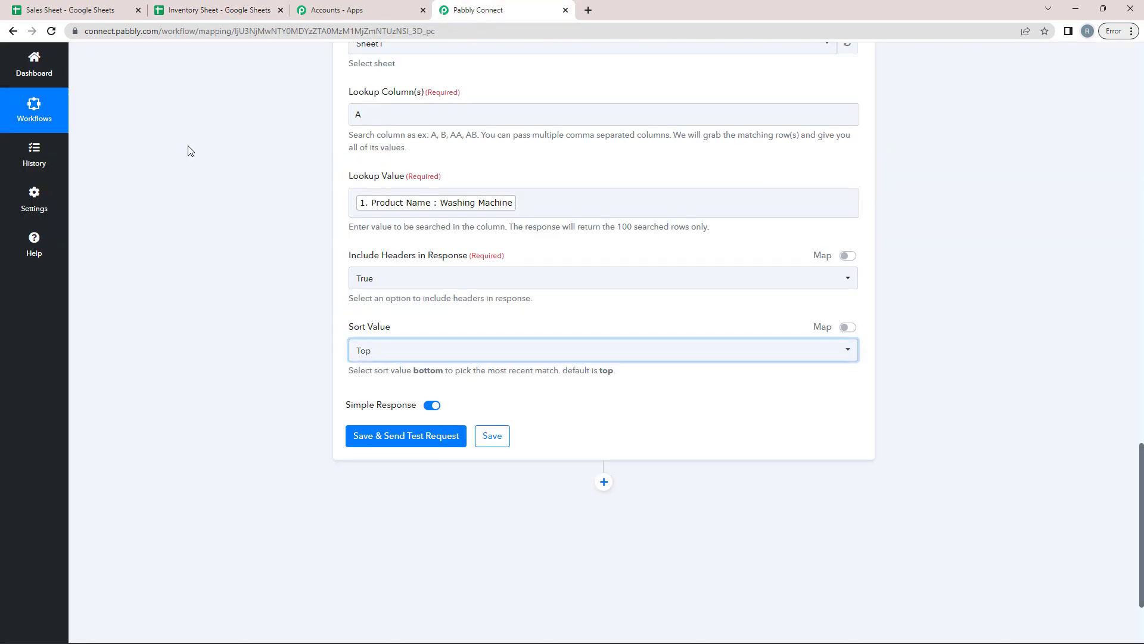
# - Send a test request for the lookup action, compare the response with the Inventory Sheet and save the action
pyautogui.click(355, 450)
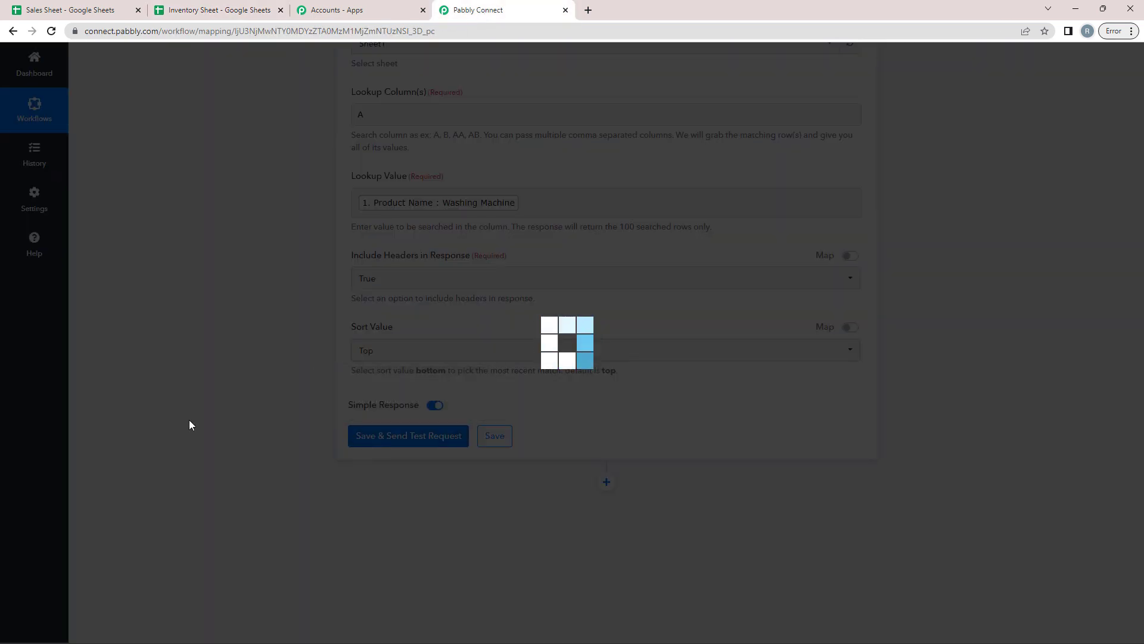
pyautogui.scroll(-5, 215, 421)
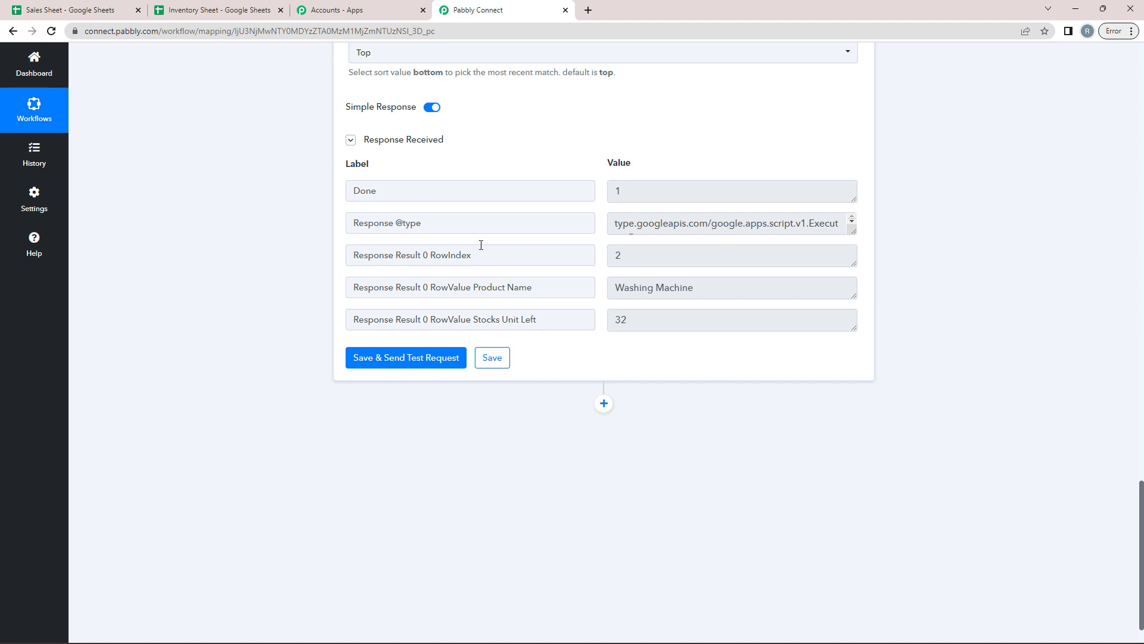
pyautogui.scroll(2, 411, 268)
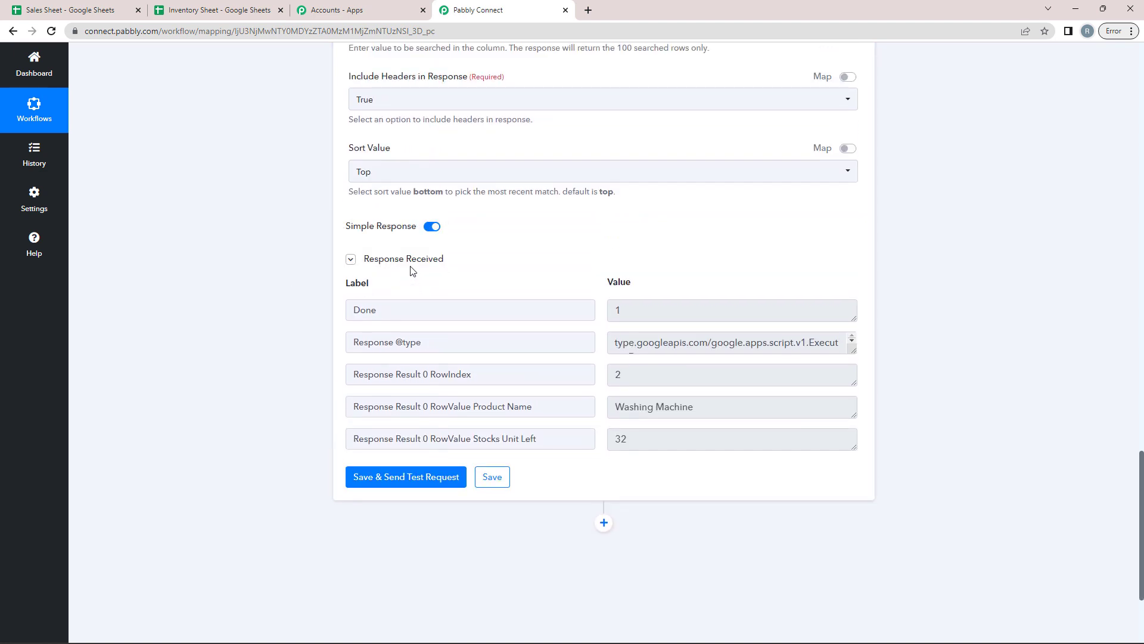
pyautogui.click(215, 10)
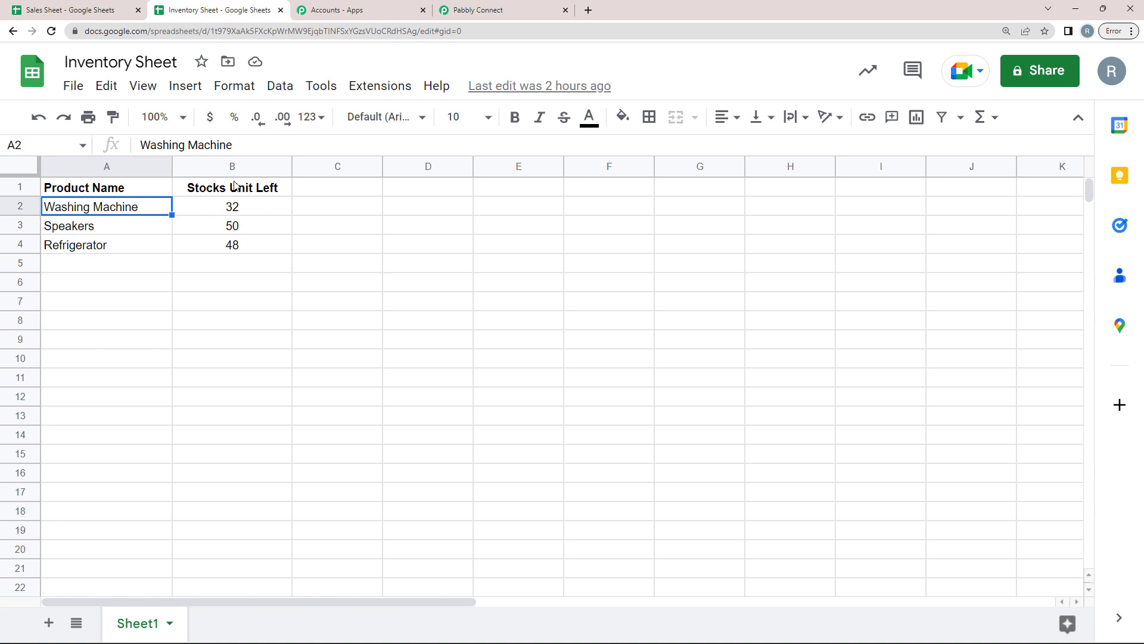
pyautogui.click(488, 10)
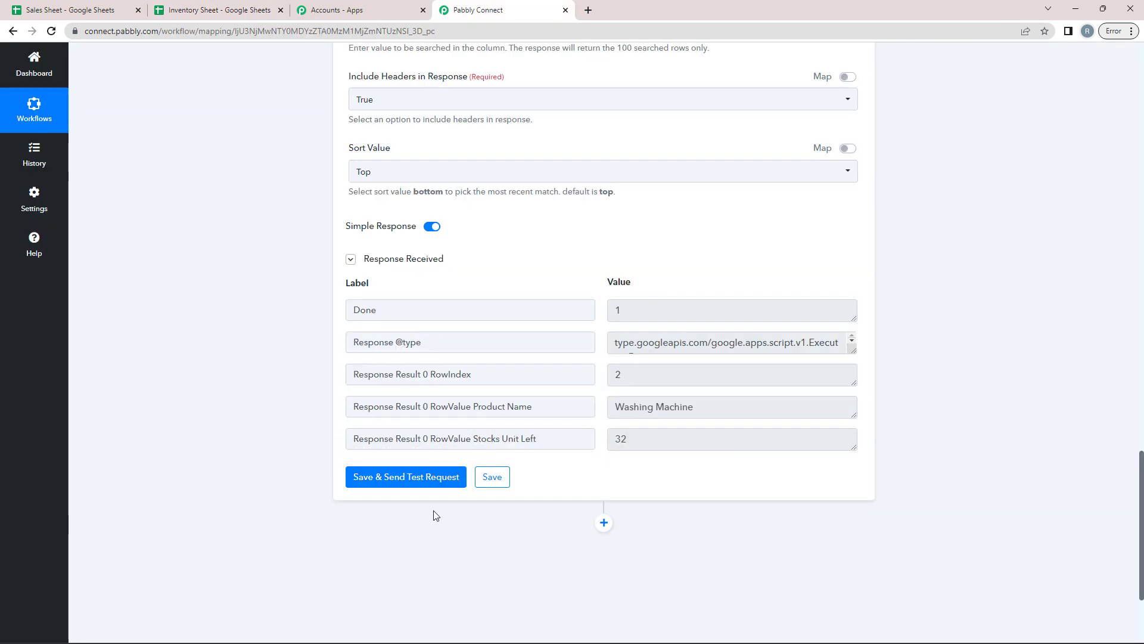
pyautogui.click(493, 479)
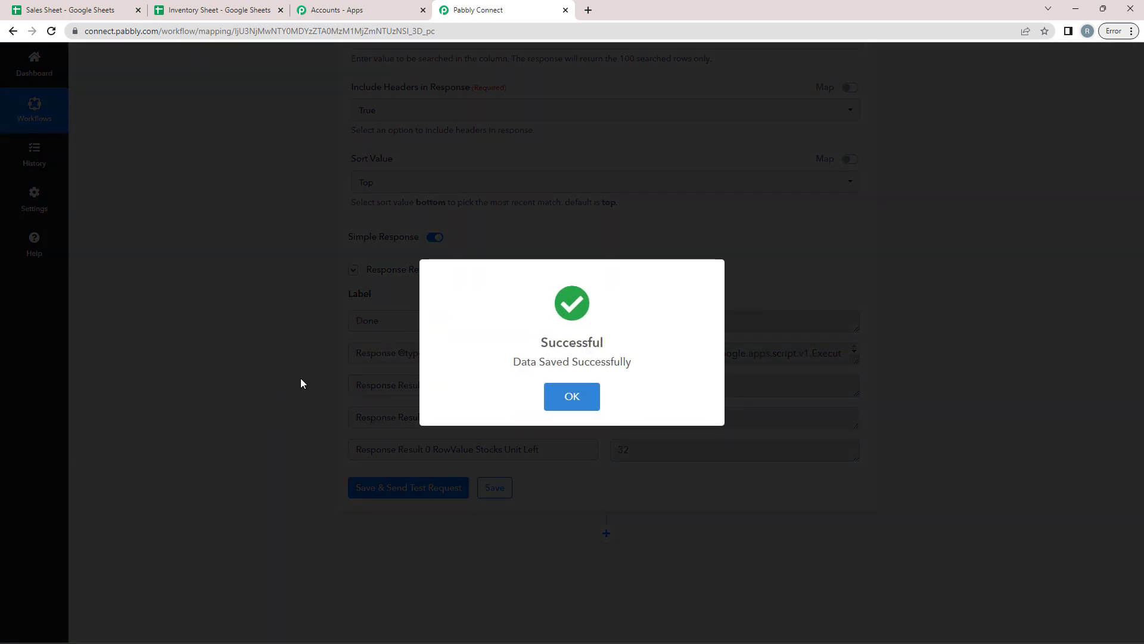
pyautogui.click(300, 378)
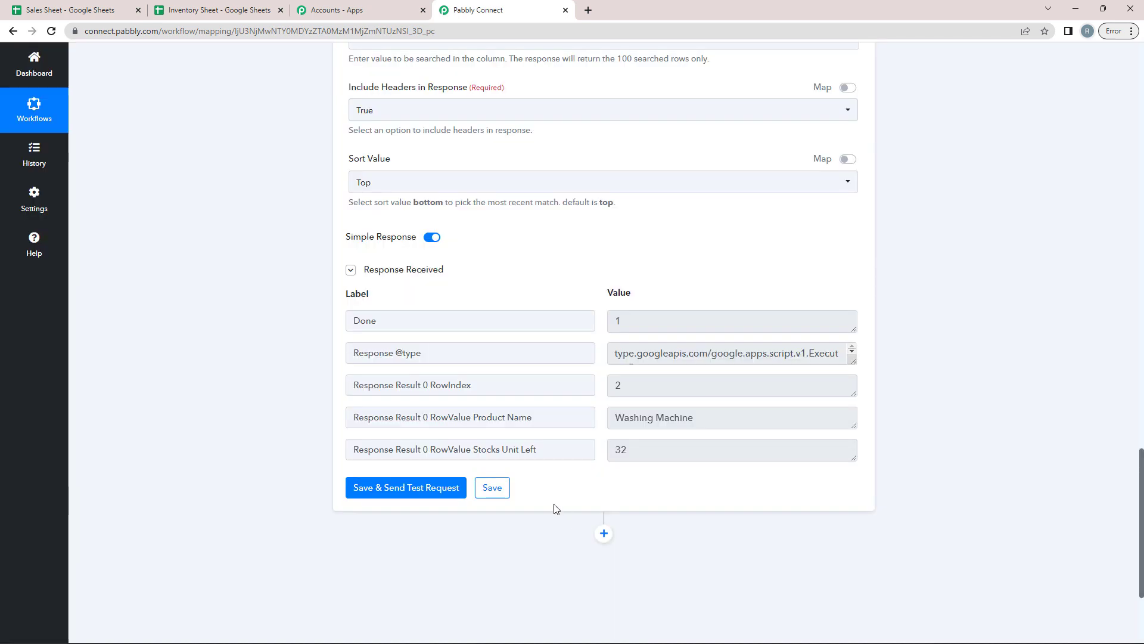
# - Examine the Stocks Unit Left field in the lookup response and the data captured by the earlier workflow steps
pyautogui.moveTo(483, 450); pyautogui.dragTo(591, 451)
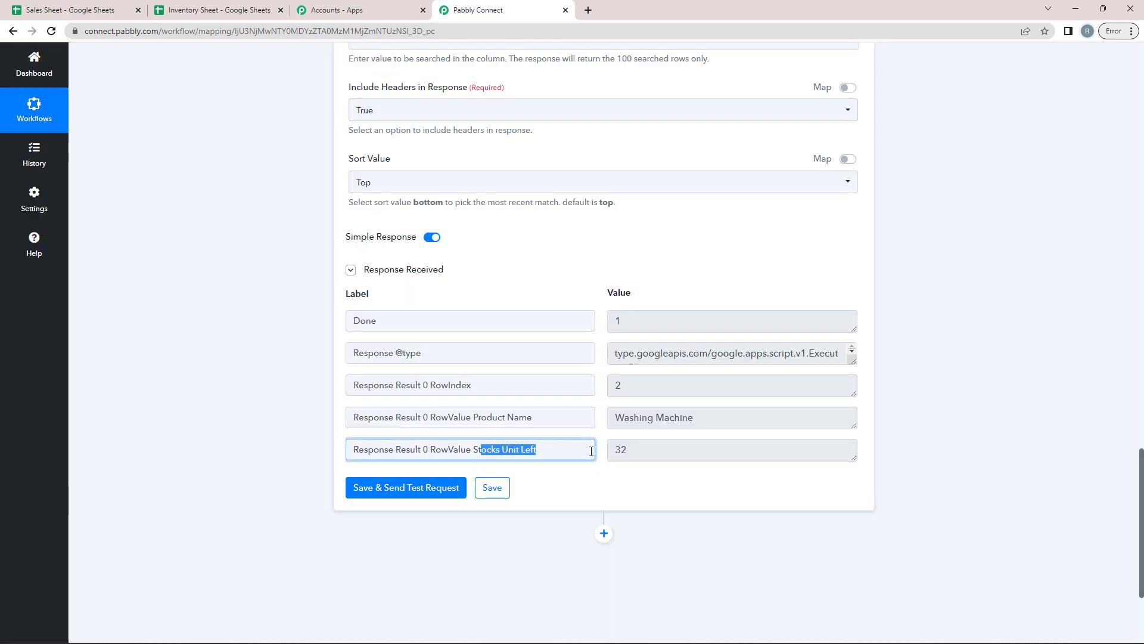
pyautogui.click(656, 457)
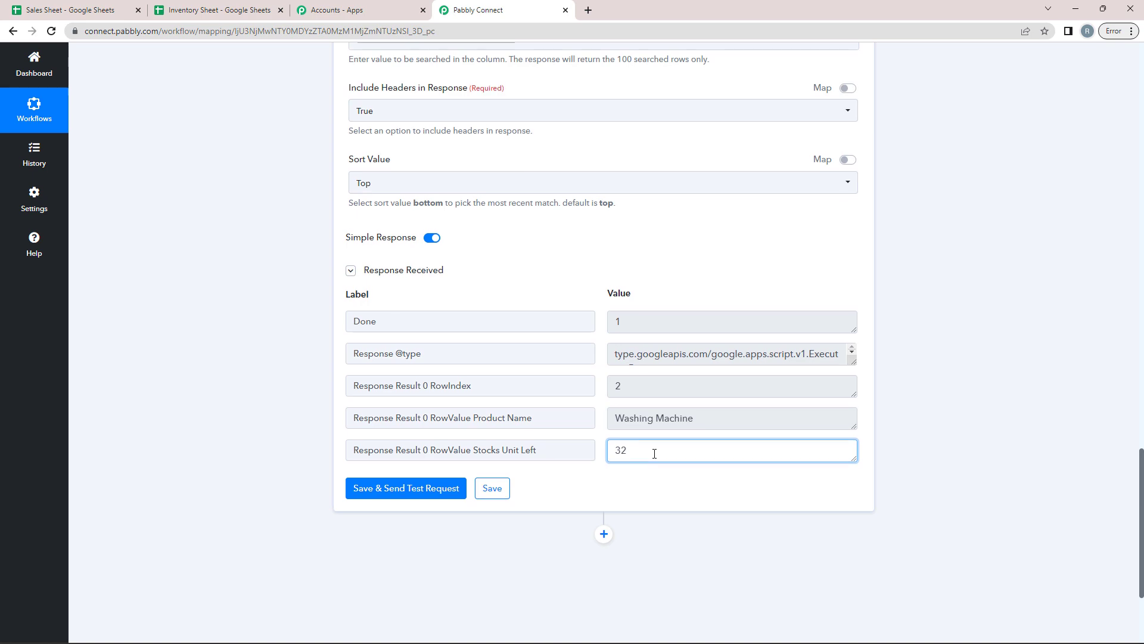
pyautogui.scroll(10, 646, 458)
pyautogui.scroll(3, 643, 461)
pyautogui.moveTo(624, 278); pyautogui.dragTo(609, 281)
pyautogui.click(181, 363)
pyautogui.scroll(-15, 186, 368)
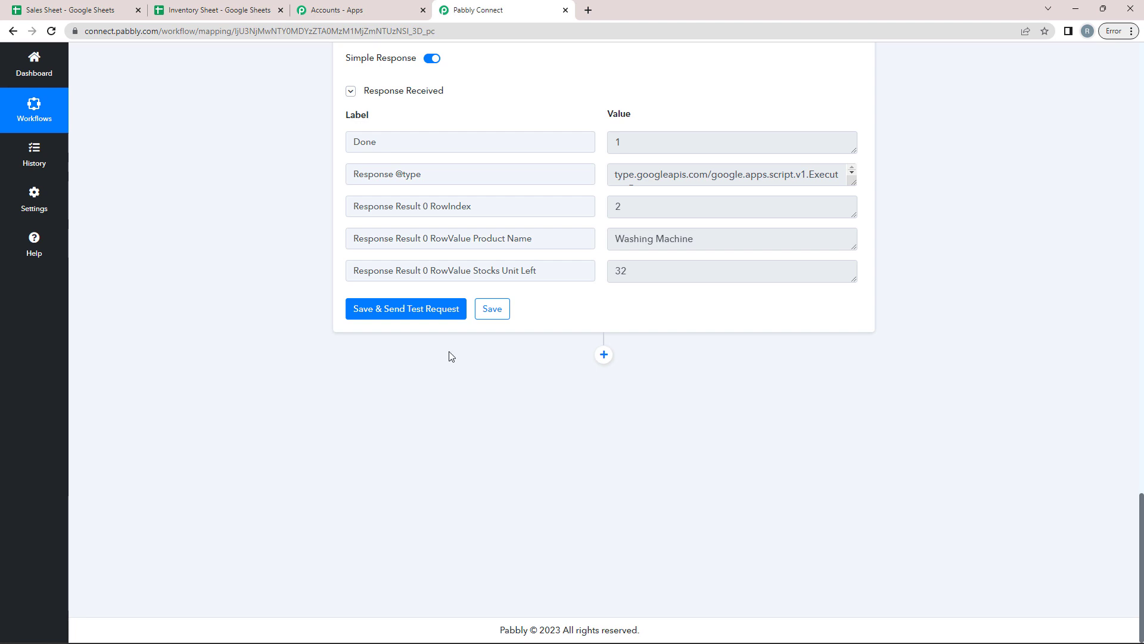
# - Add a Number Formatter by Pabbly action after the lookup with the Perform Math Operation event and connect it
pyautogui.click(604, 354)
pyautogui.click(394, 481)
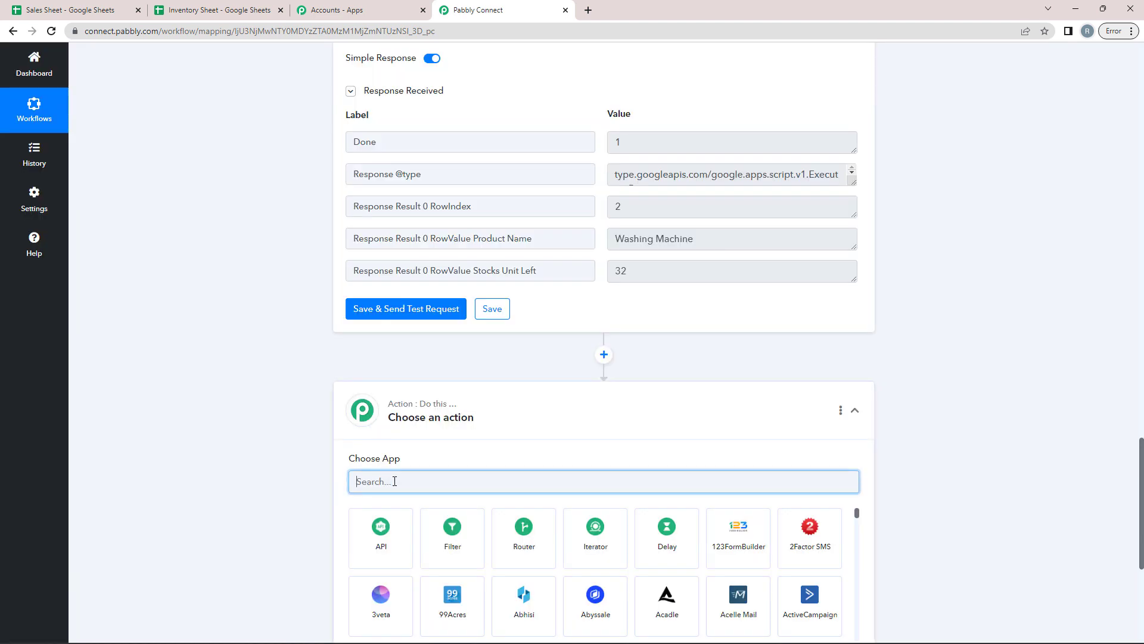
pyautogui.write('Number')
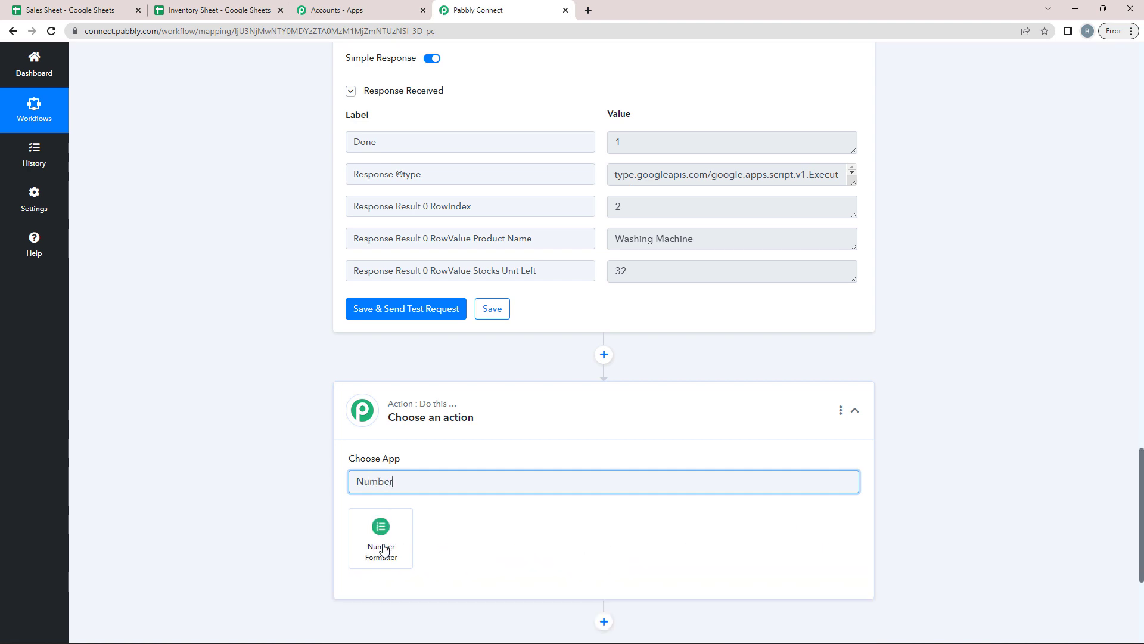
pyautogui.click(382, 548)
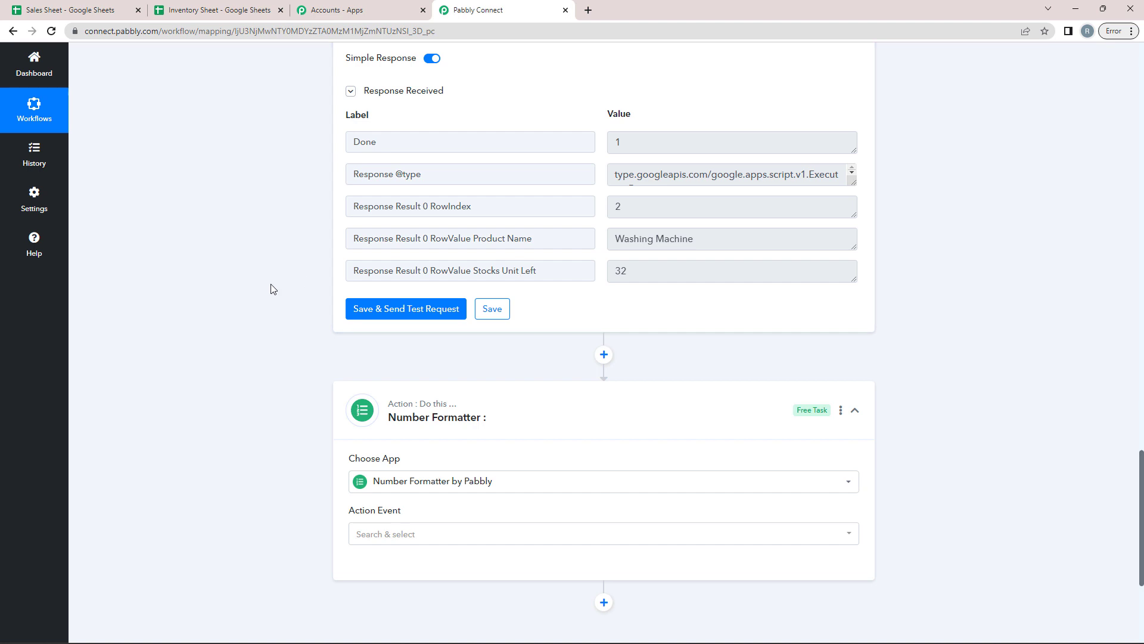
pyautogui.scroll(-4, 253, 332)
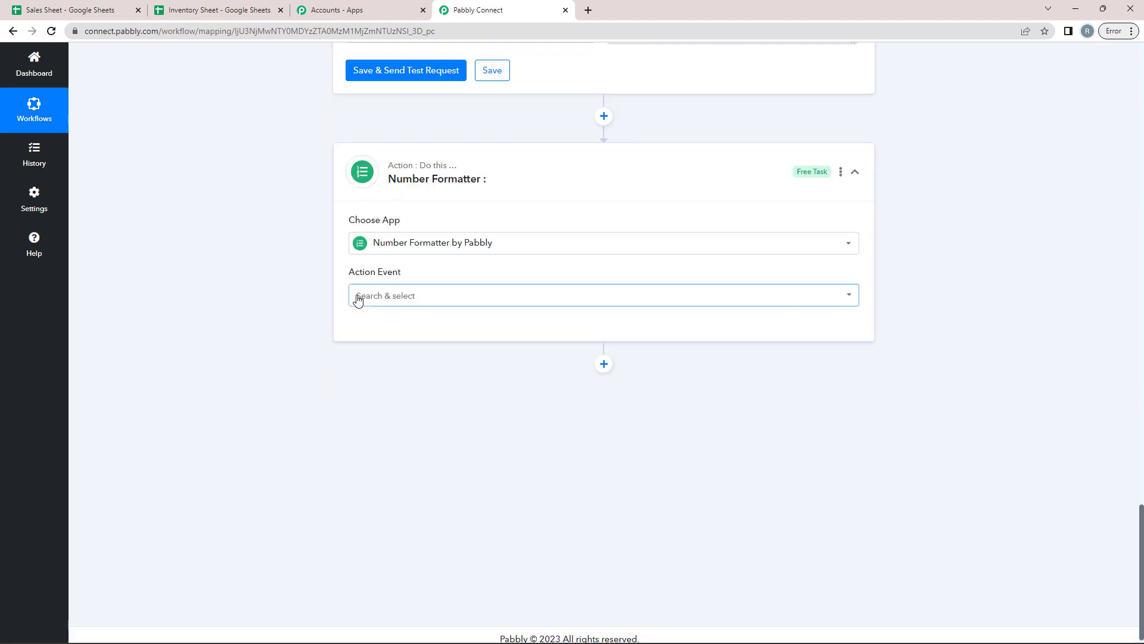
pyautogui.click(358, 297)
pyautogui.click(362, 444)
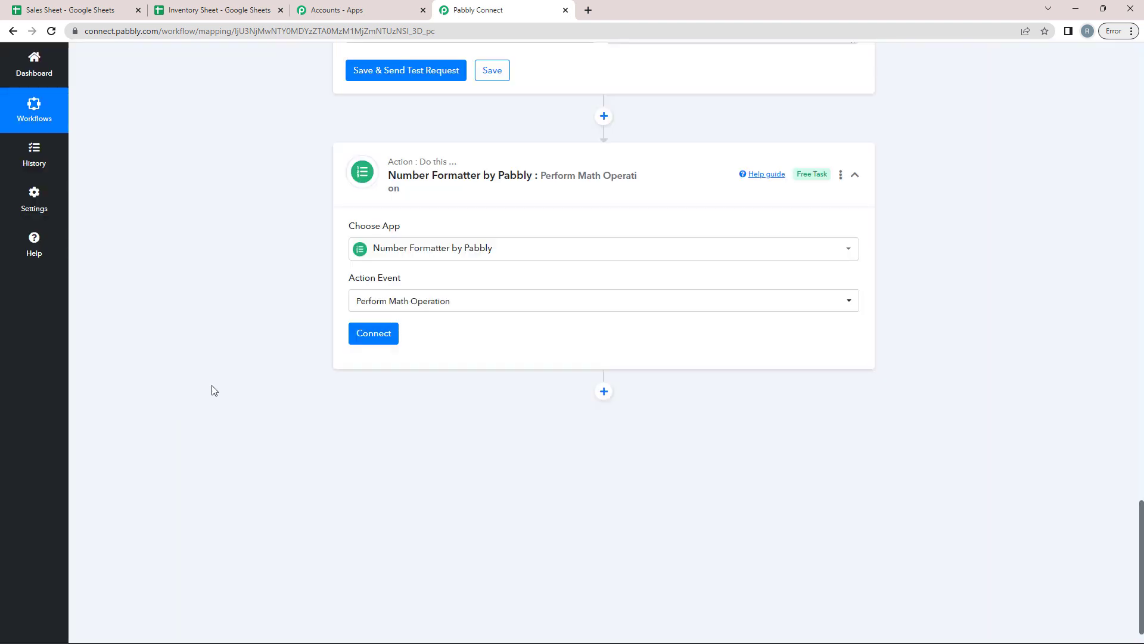
pyautogui.click(366, 333)
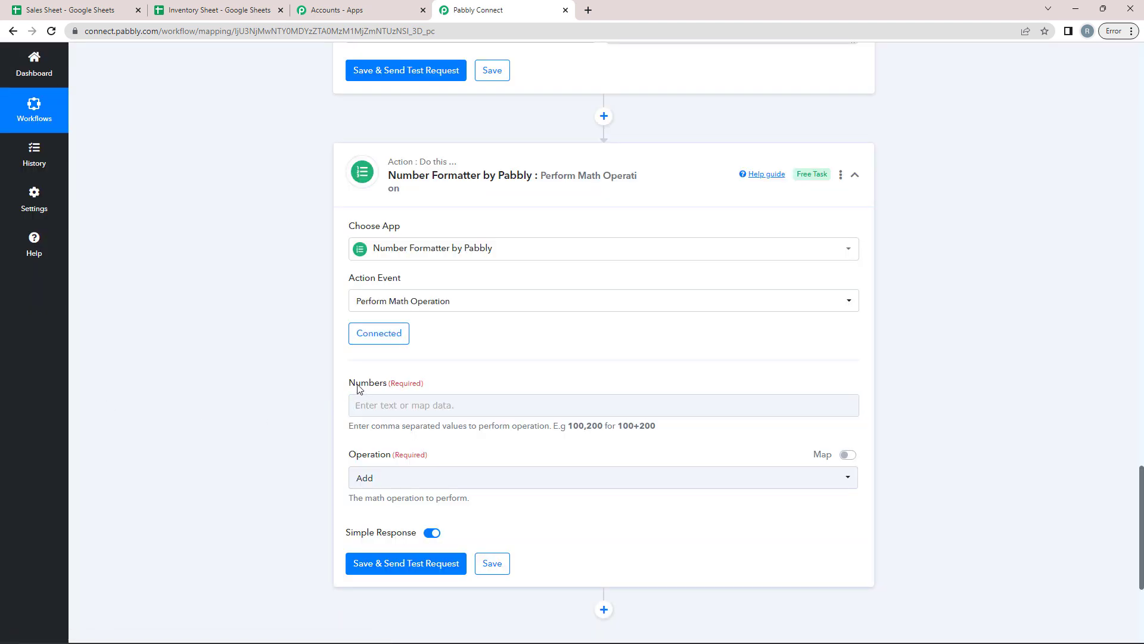
# - Map Stocks Unit Left from the Lookup Spreadsheet Rows response as the first number of the math operation
pyautogui.moveTo(348, 386); pyautogui.dragTo(396, 386)
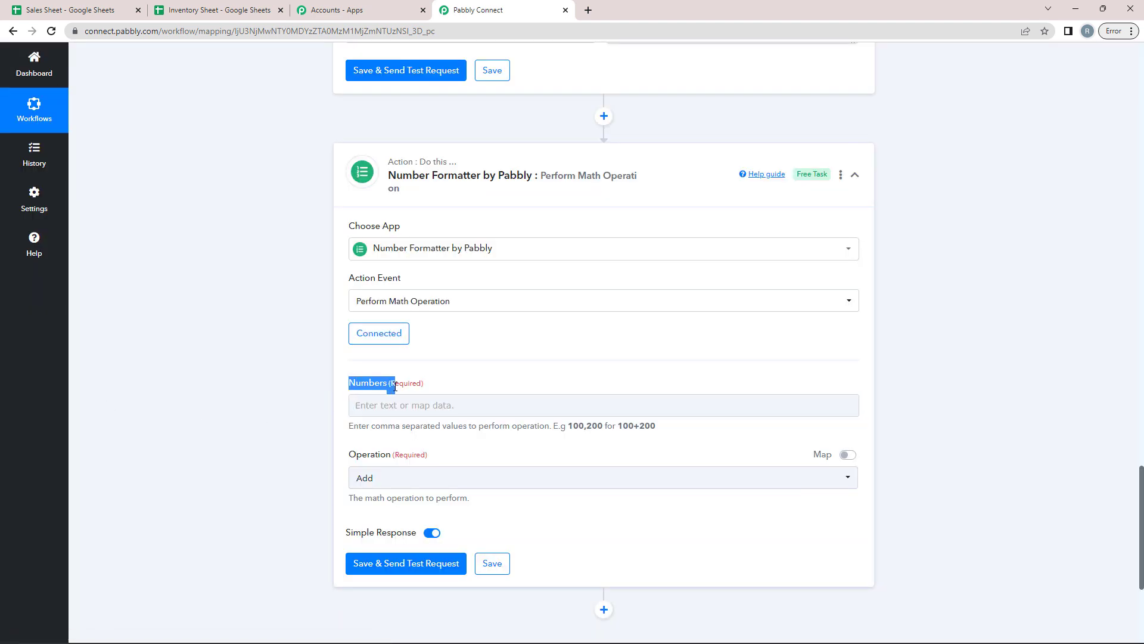
pyautogui.click(273, 394)
pyautogui.click(402, 410)
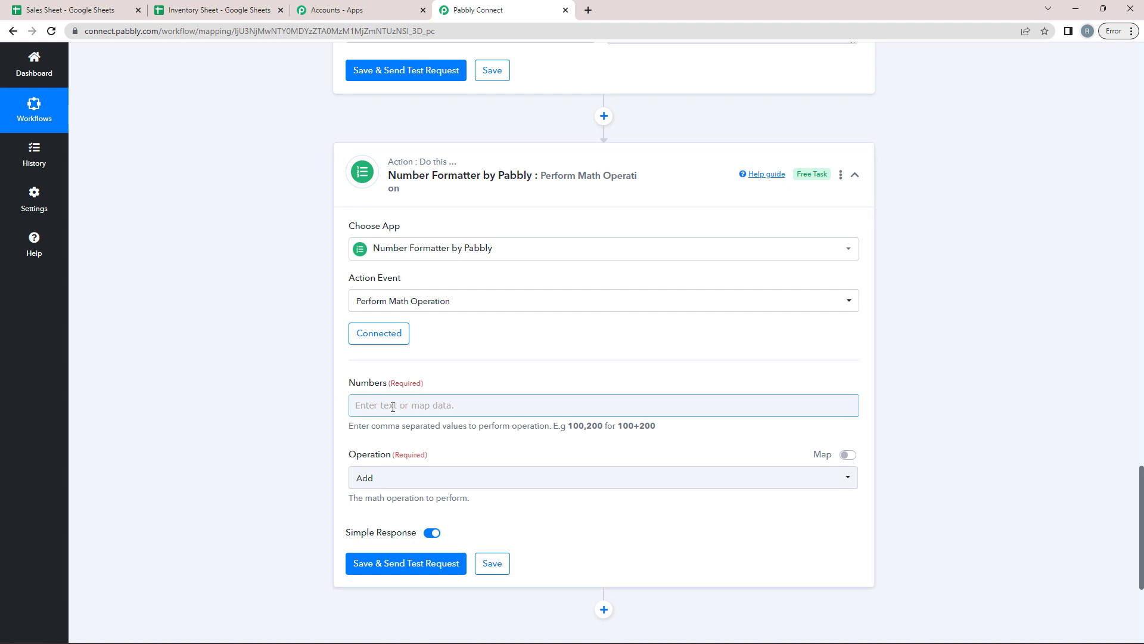
pyautogui.click(393, 407)
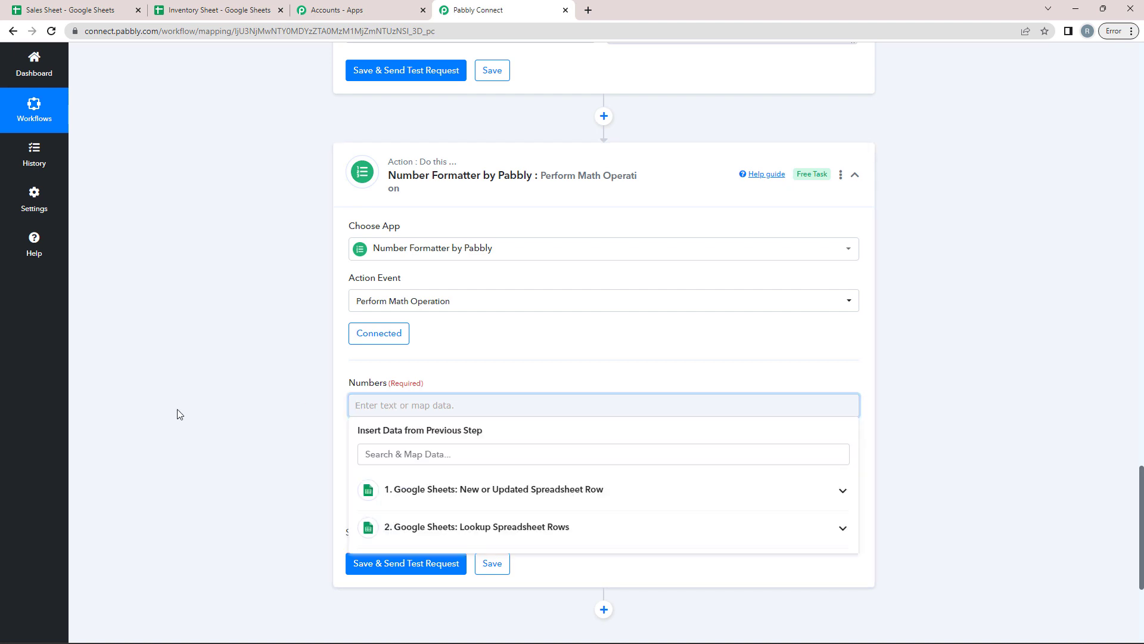
pyautogui.scroll(-1, 180, 413)
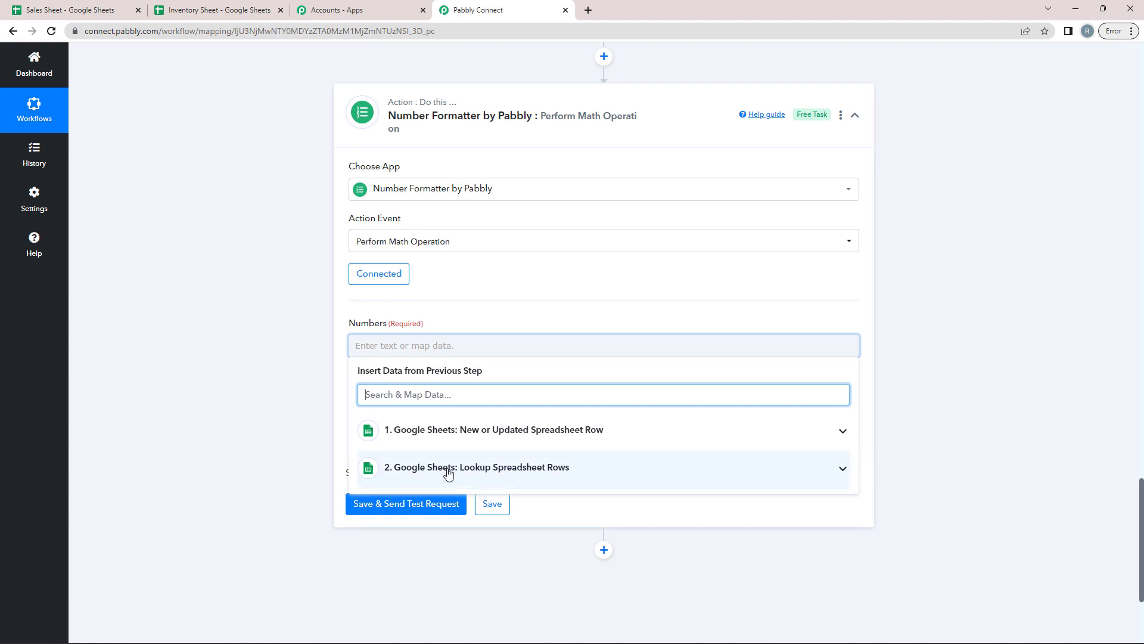
pyautogui.click(475, 469)
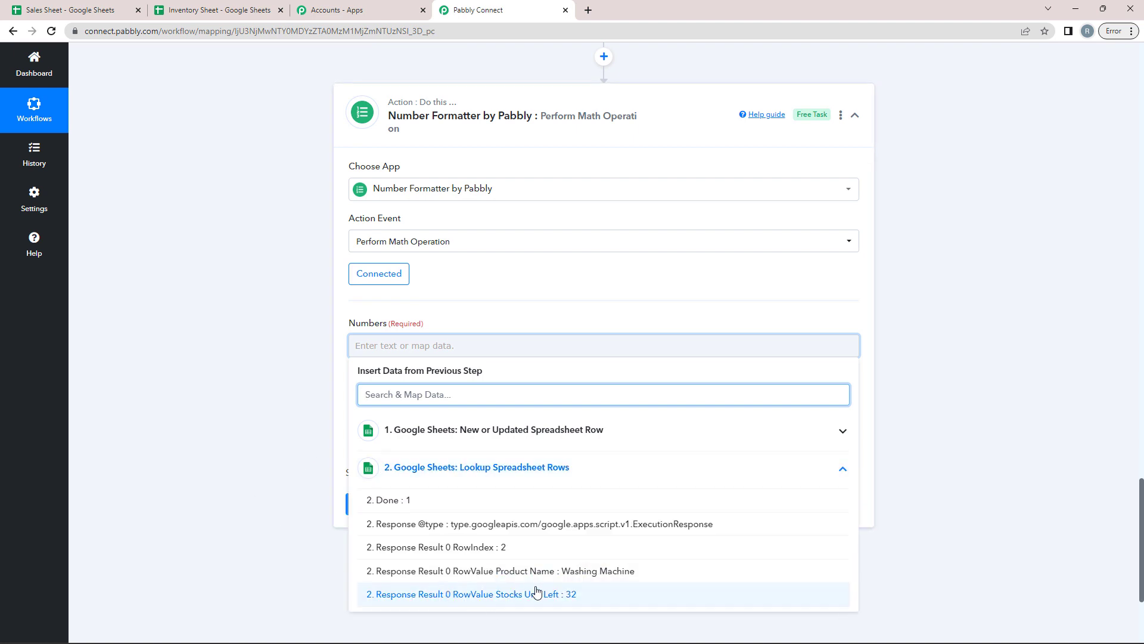
pyautogui.click(562, 596)
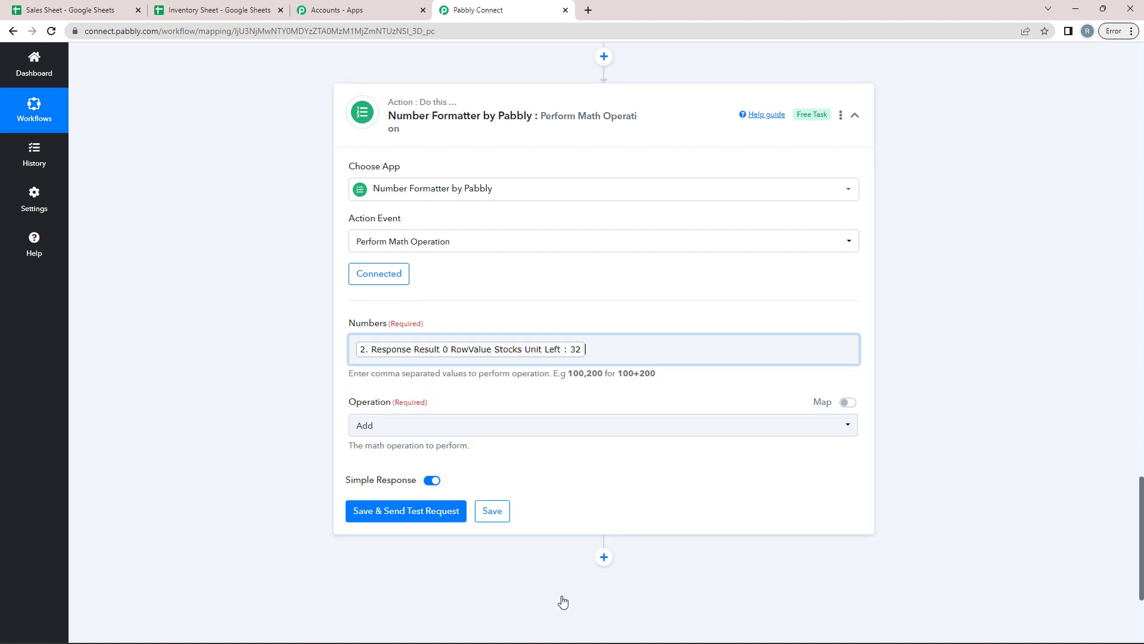
# - Add a comma and map Quantity from the New or Updated Spreadsheet Row trigger as the second number
pyautogui.write(',')
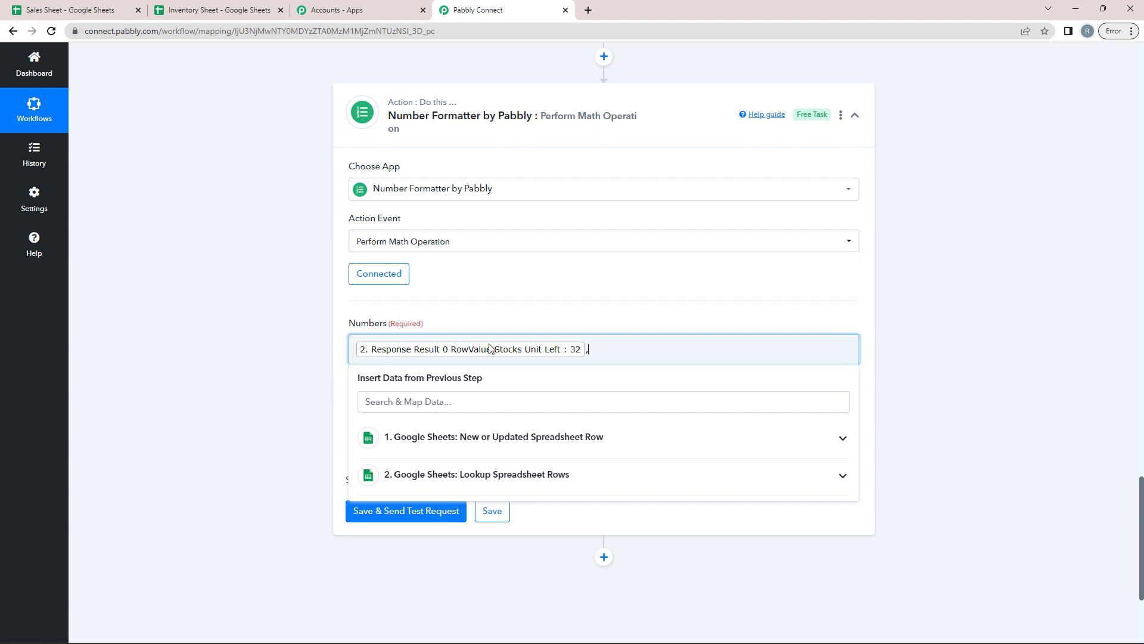
pyautogui.click(456, 440)
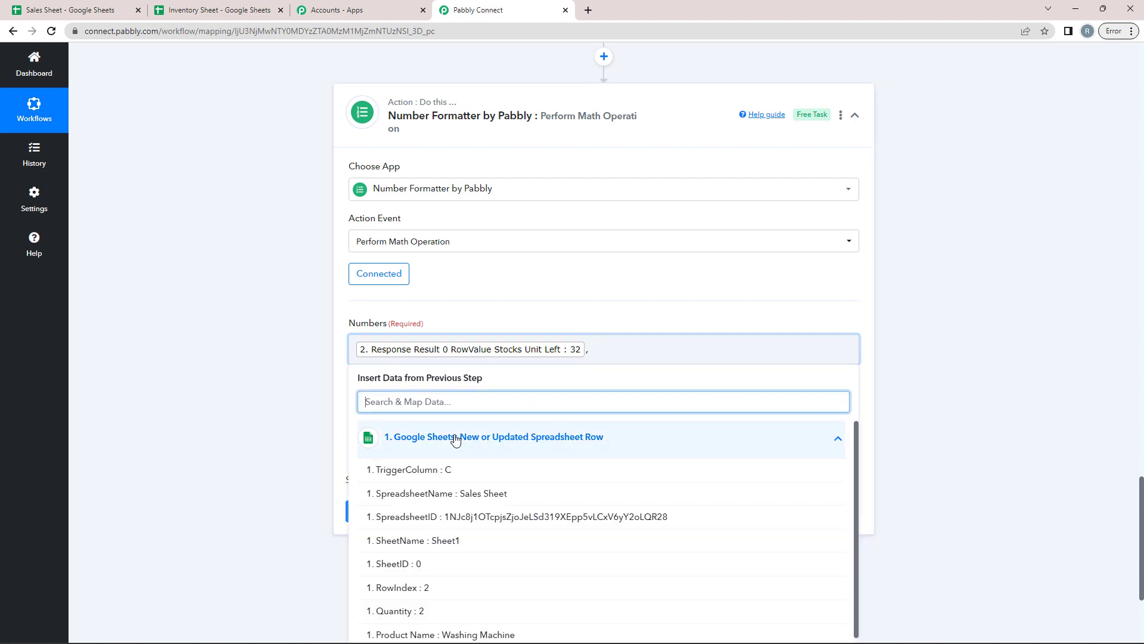
pyautogui.scroll(-1, 384, 495)
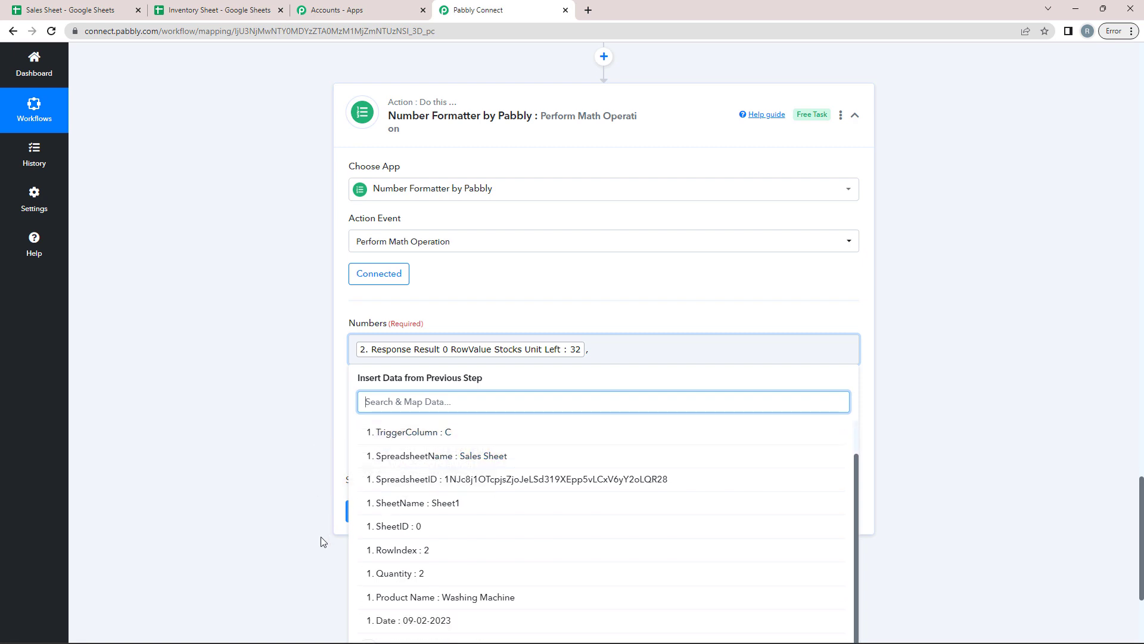
pyautogui.click(398, 574)
pyautogui.click(227, 438)
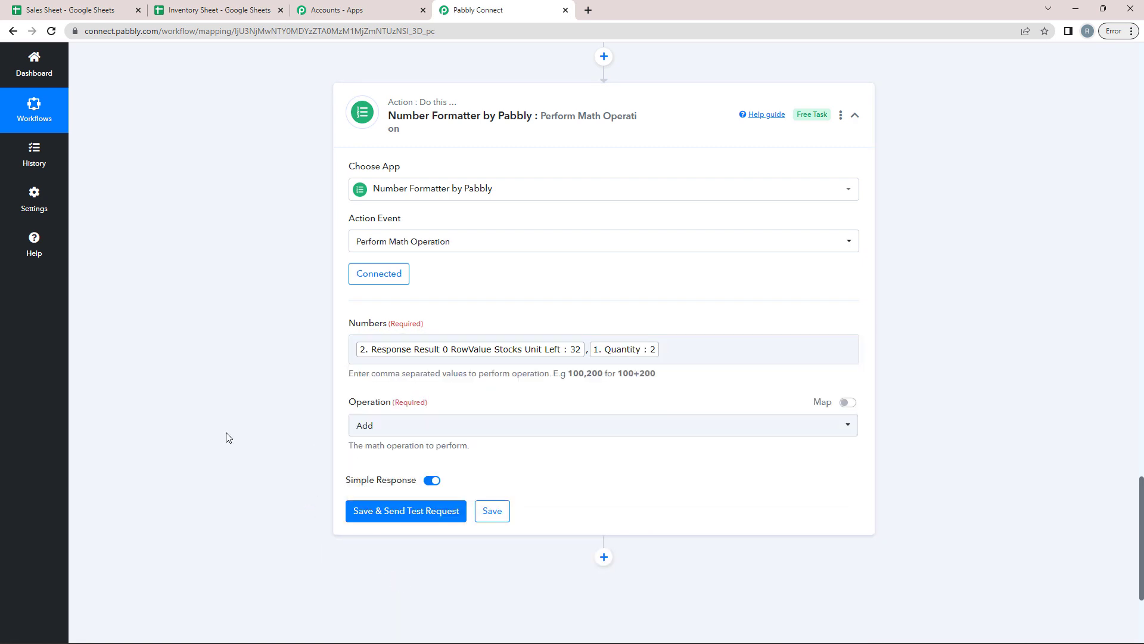
# - Set the math operation to Subtract, send a test request and compare the result with the Inventory Sheet stock
pyautogui.click(376, 434)
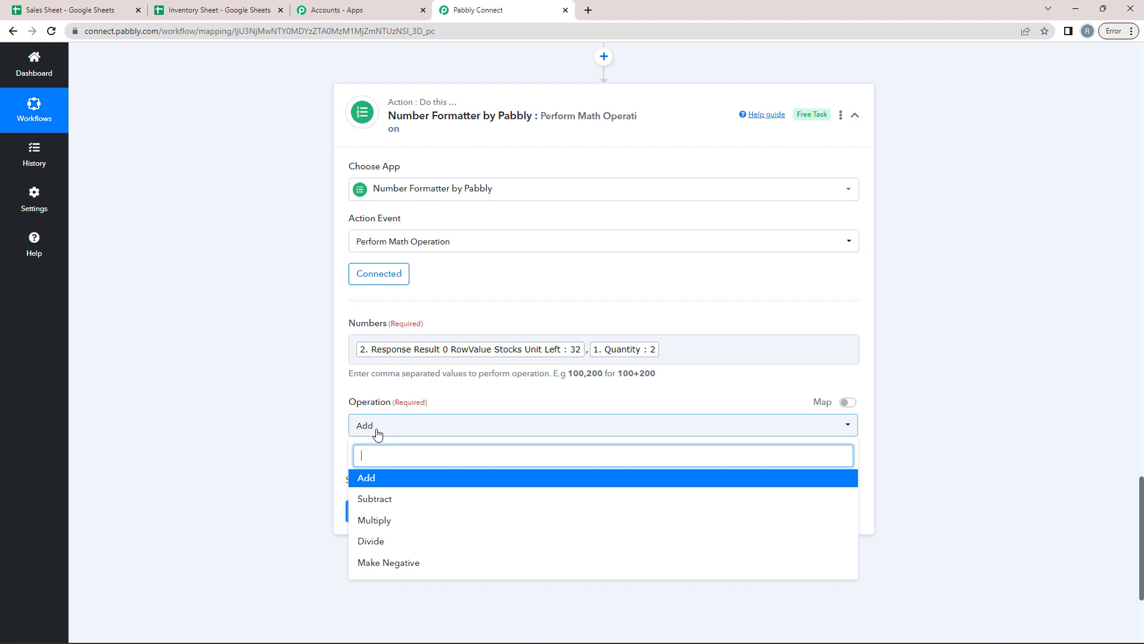
pyautogui.click(376, 501)
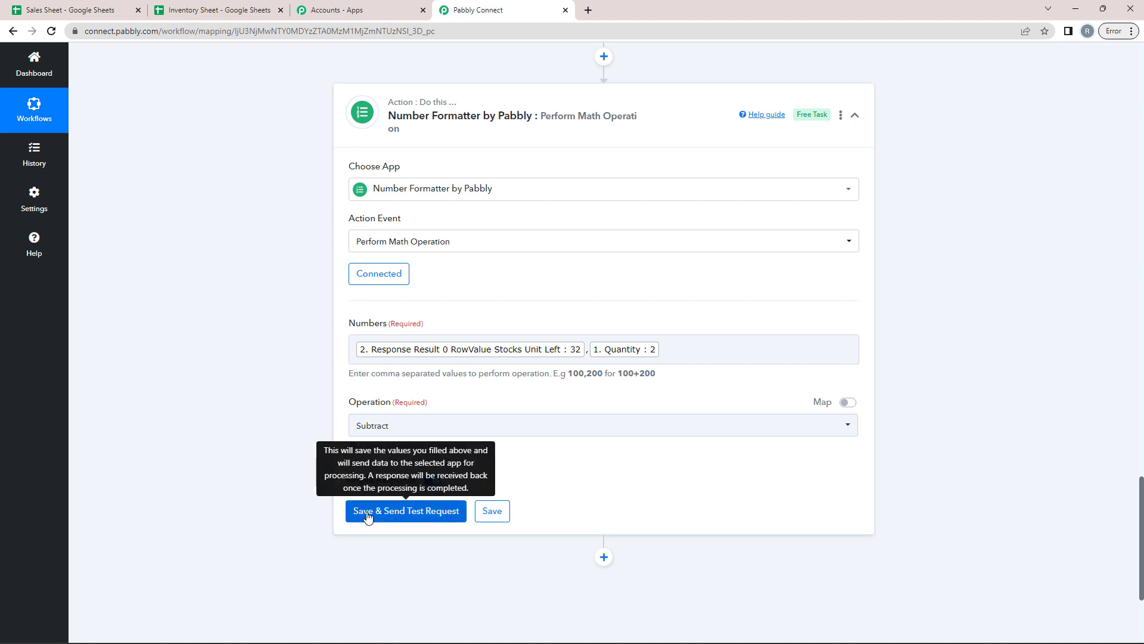
pyautogui.click(406, 510)
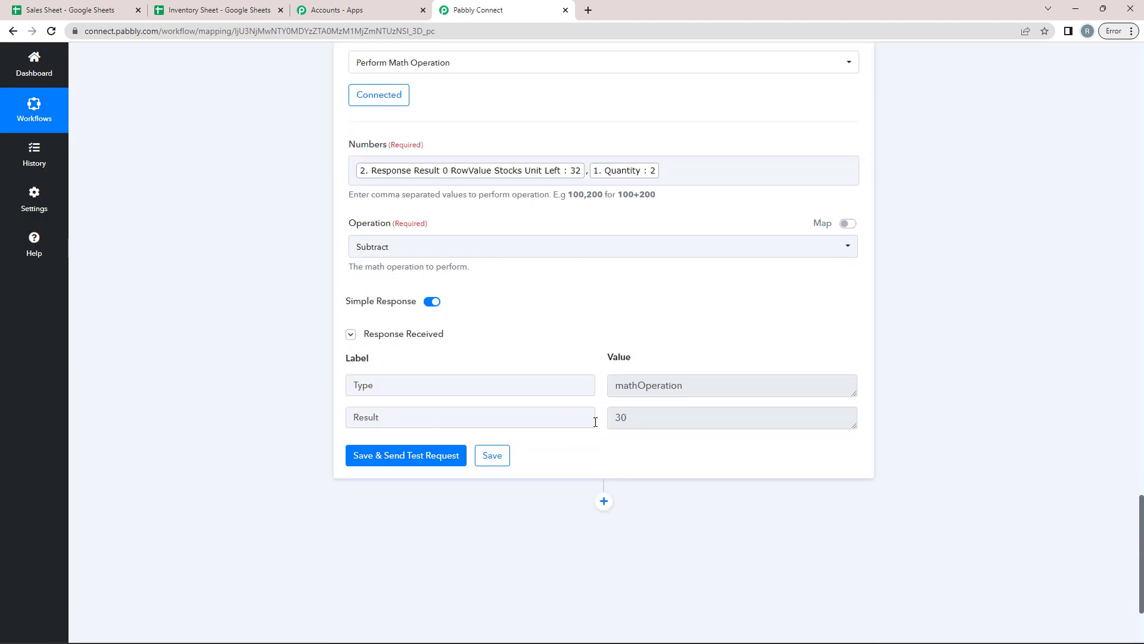
pyautogui.scroll(2, 256, 263)
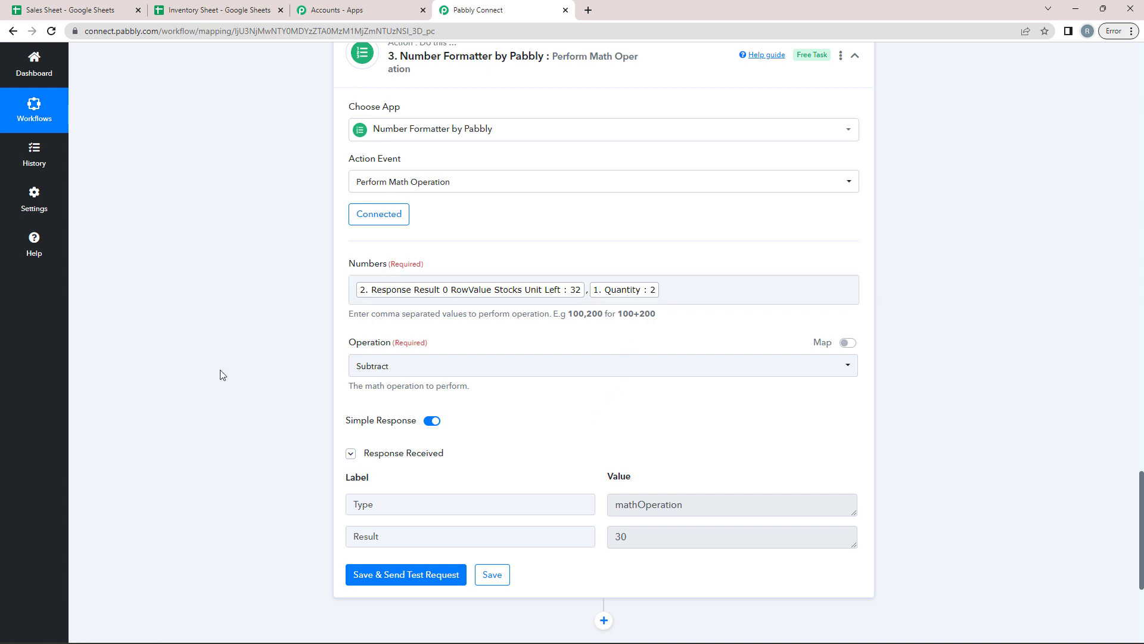
pyautogui.scroll(-2, 84, 345)
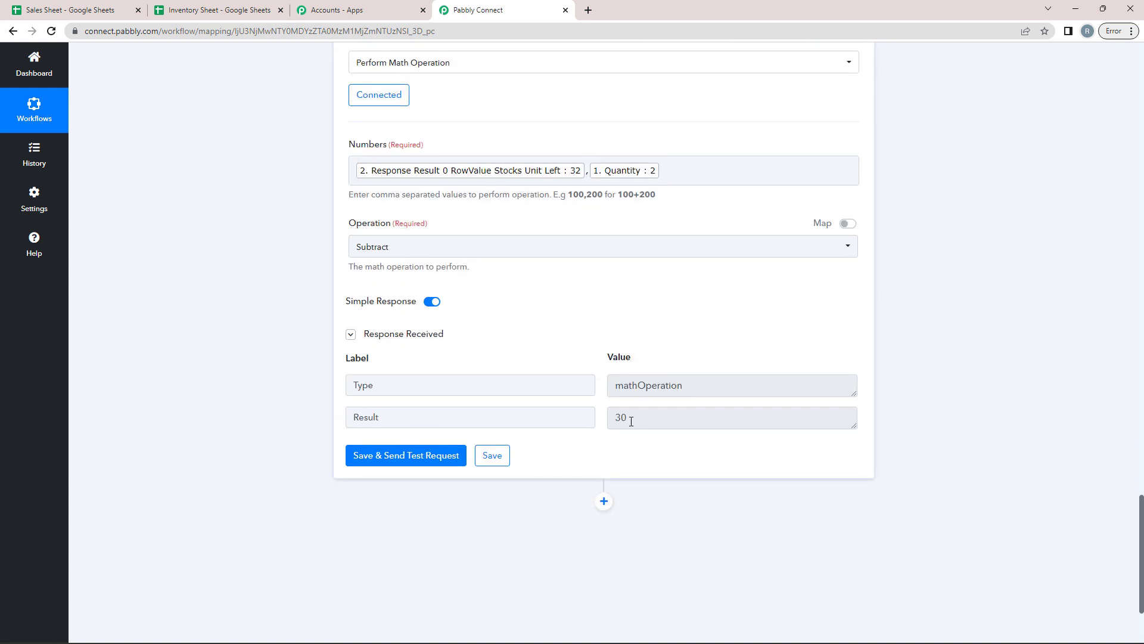
pyautogui.moveTo(642, 419); pyautogui.dragTo(620, 419)
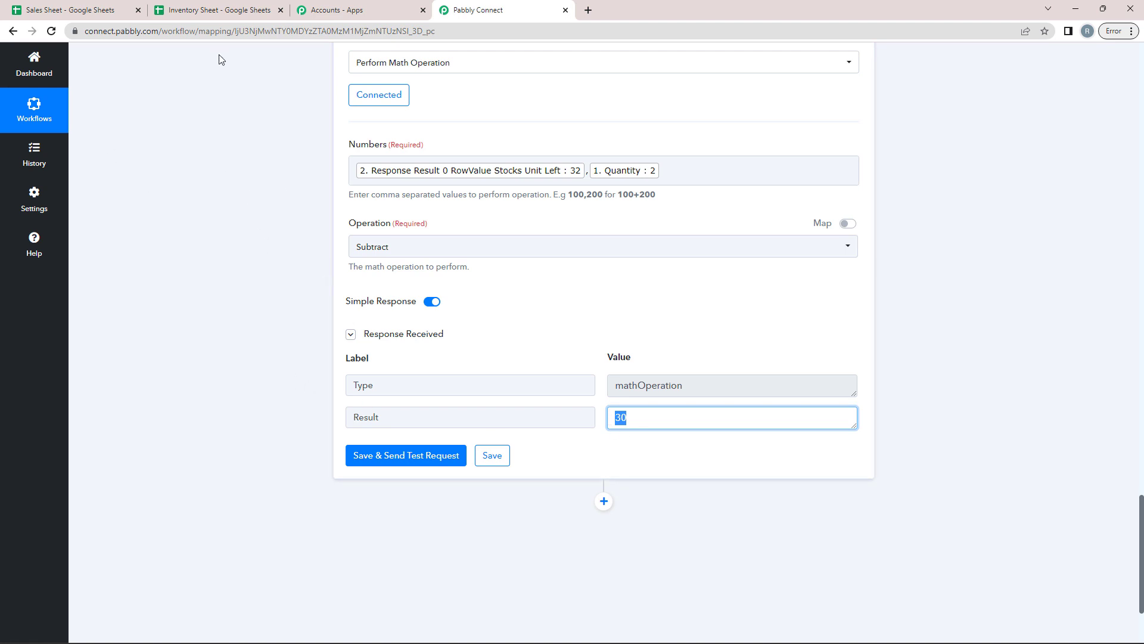
pyautogui.click(165, 9)
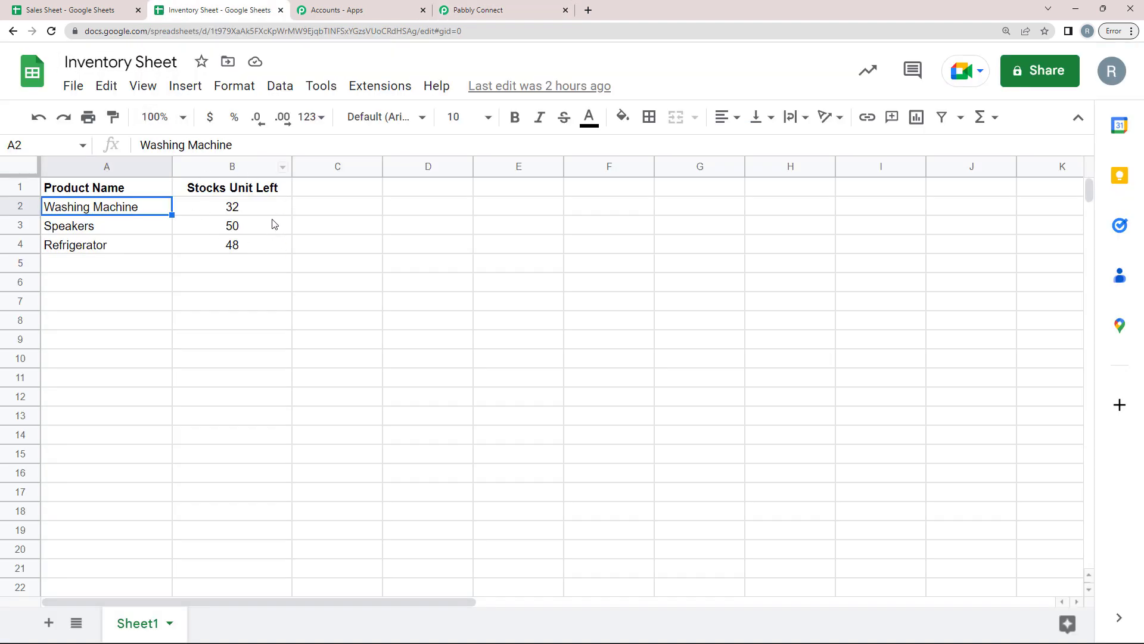
pyautogui.click(474, 10)
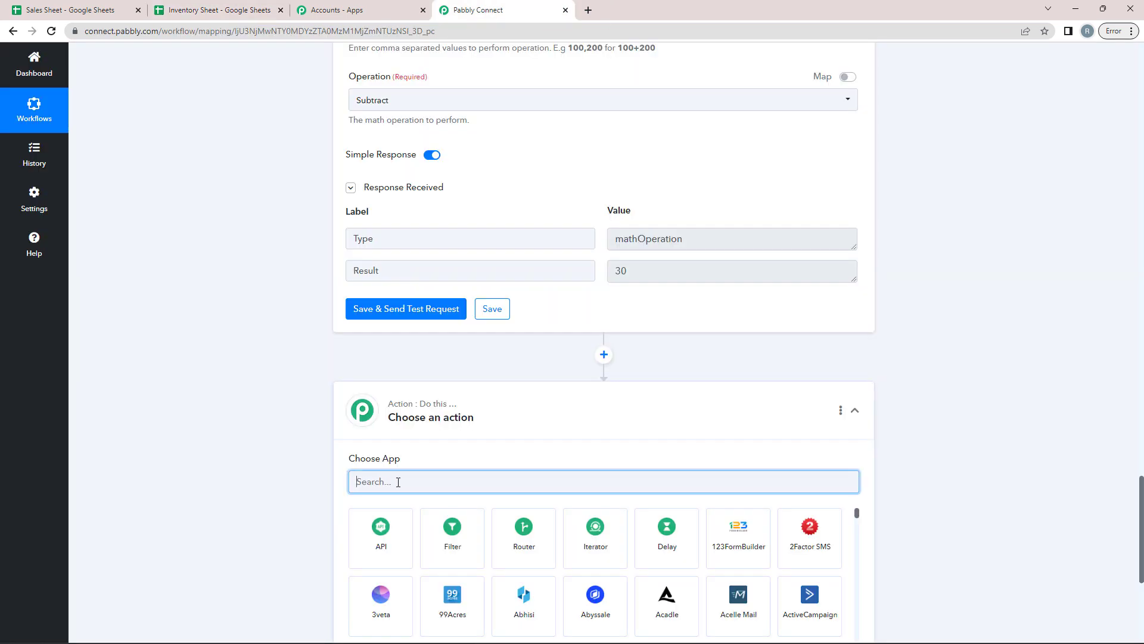
# - Add a Google Sheets action after the Number Formatter with the Update Cell Value event and connect it through the existing Google Sheets #7 connection
pyautogui.write('Goo')
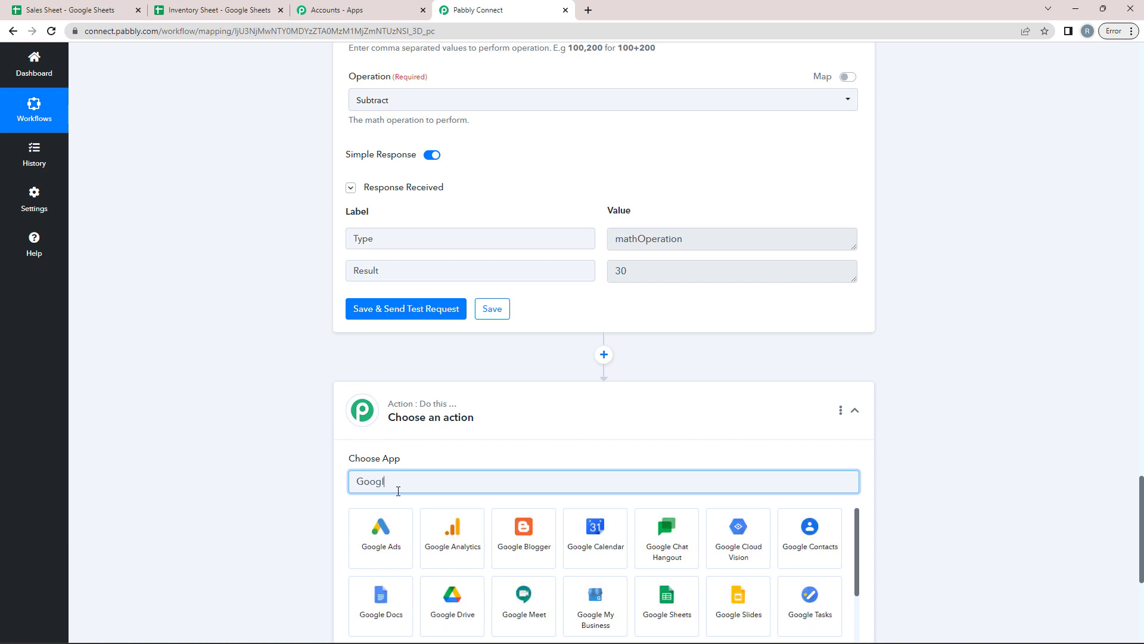
pyautogui.write('gle')
pyautogui.click(683, 601)
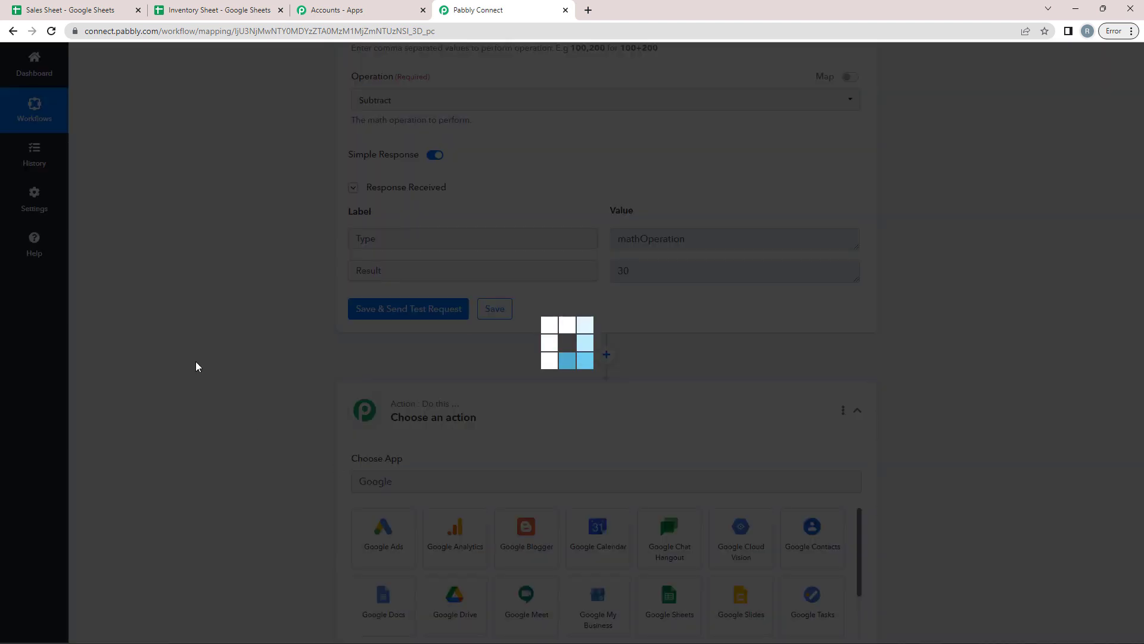
pyautogui.scroll(-4, 191, 338)
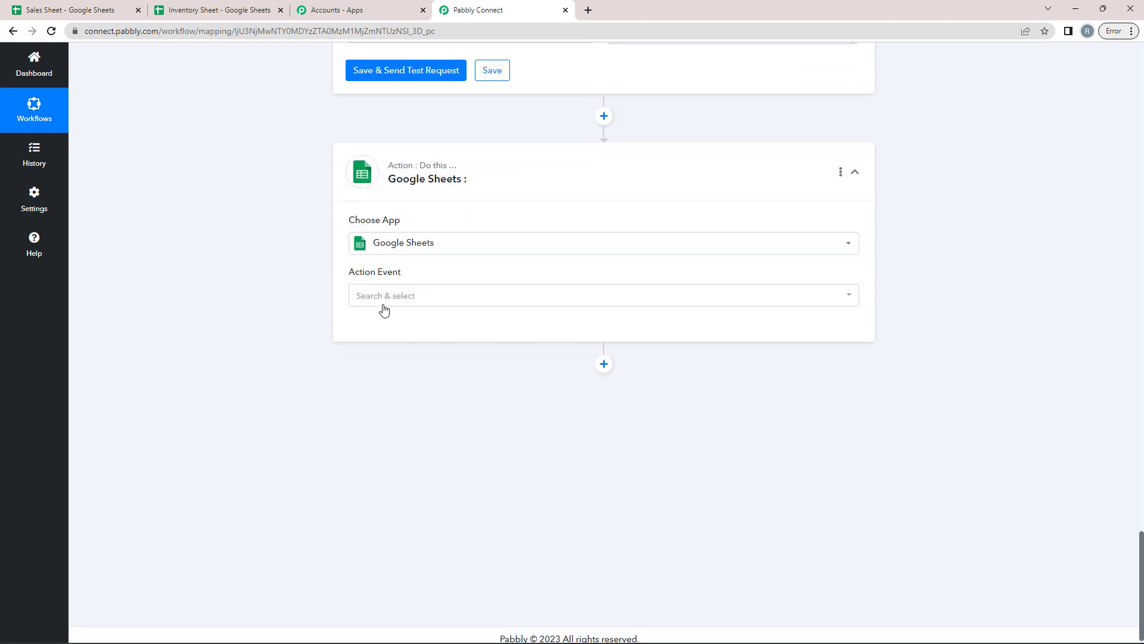
pyautogui.click(384, 308)
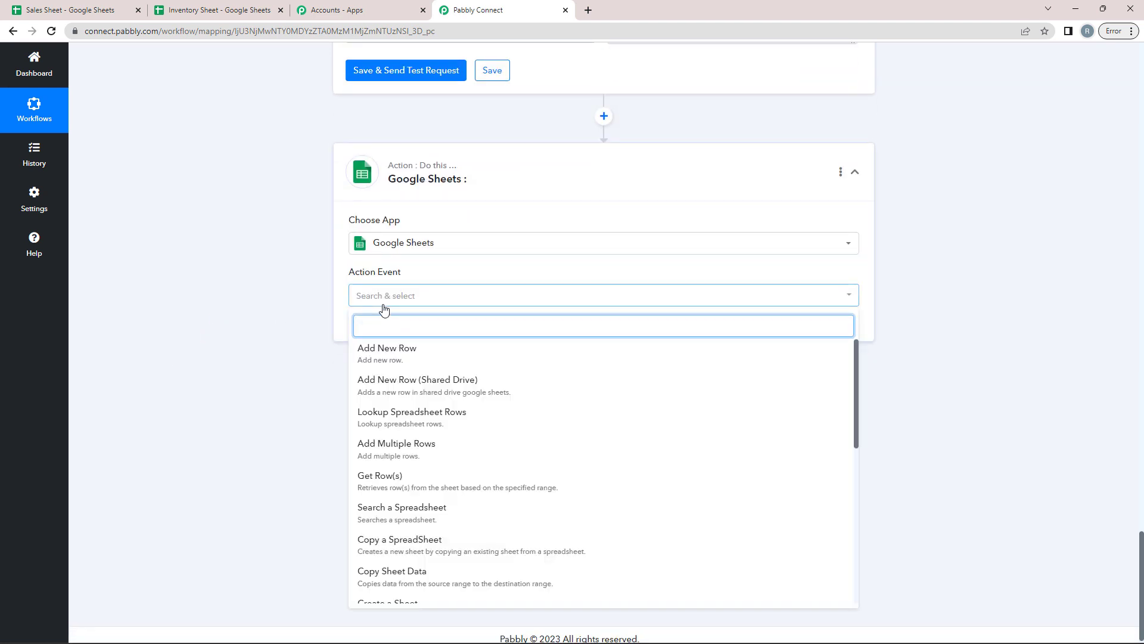
pyautogui.write('Up')
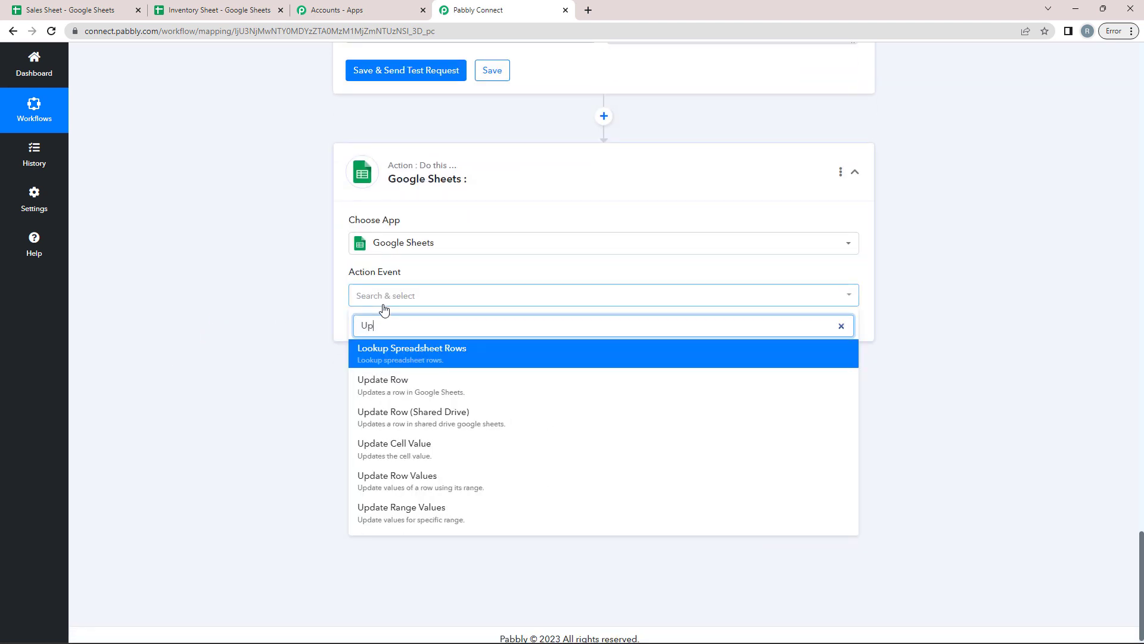
pyautogui.write('date')
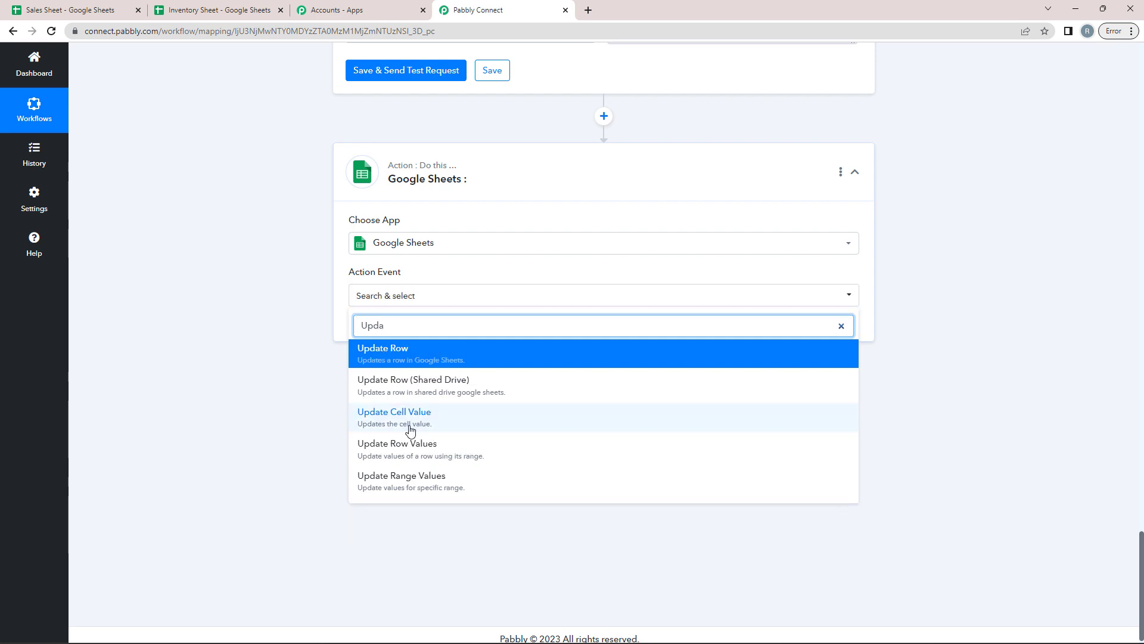
pyautogui.click(370, 428)
pyautogui.click(383, 328)
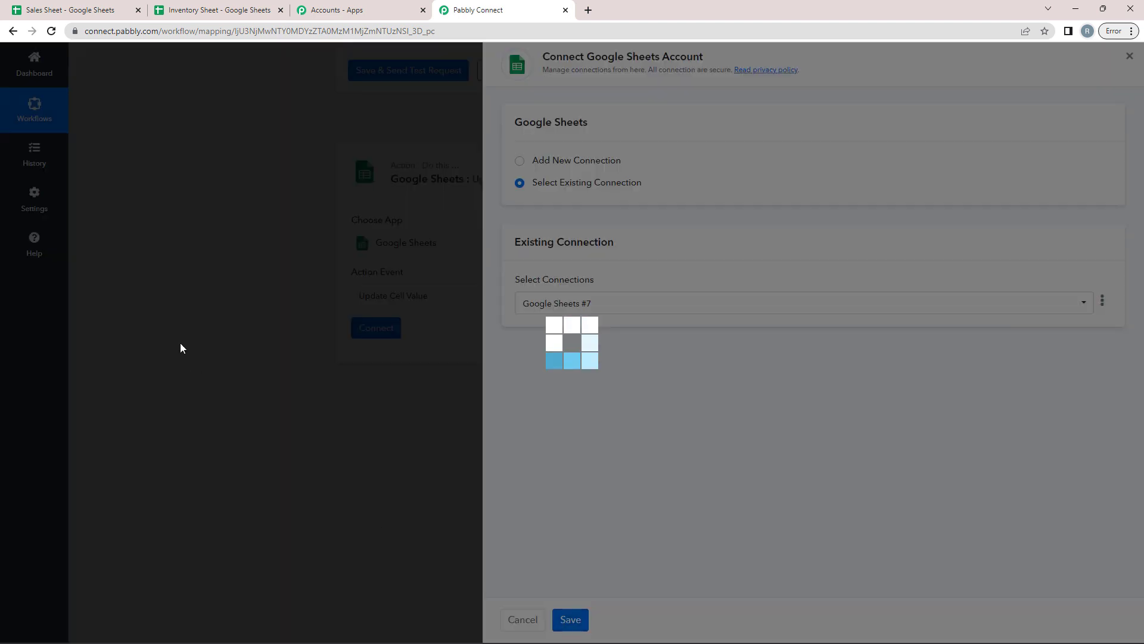
pyautogui.click(568, 622)
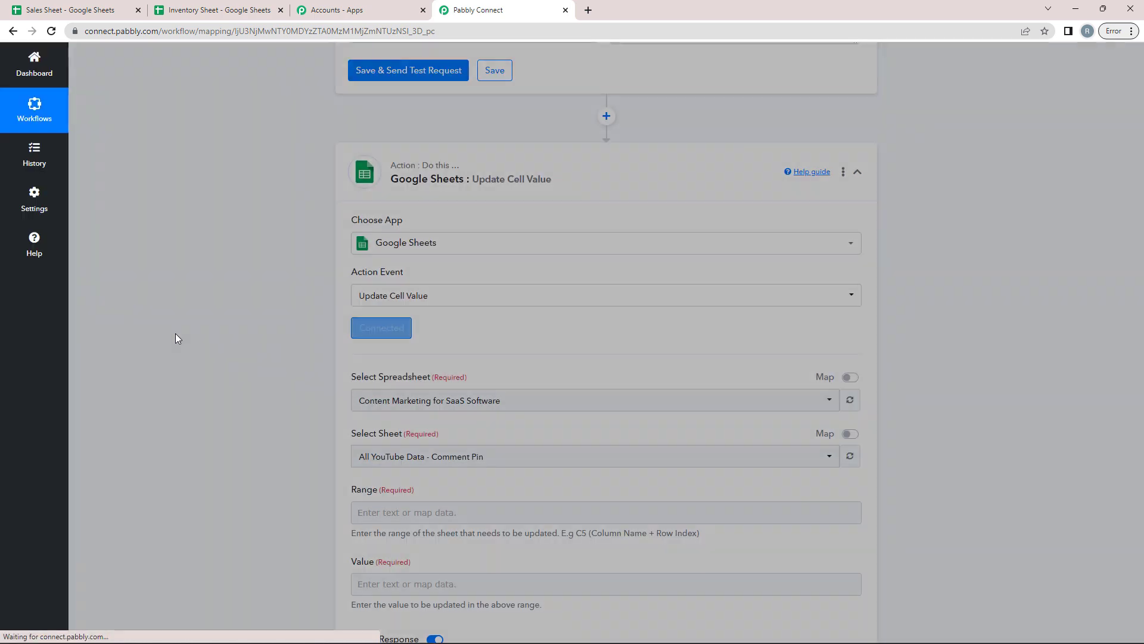
# - Target Sheet1 of the Inventory Sheet spreadsheet in the Update Cell Value action
pyautogui.scroll(-2, 173, 334)
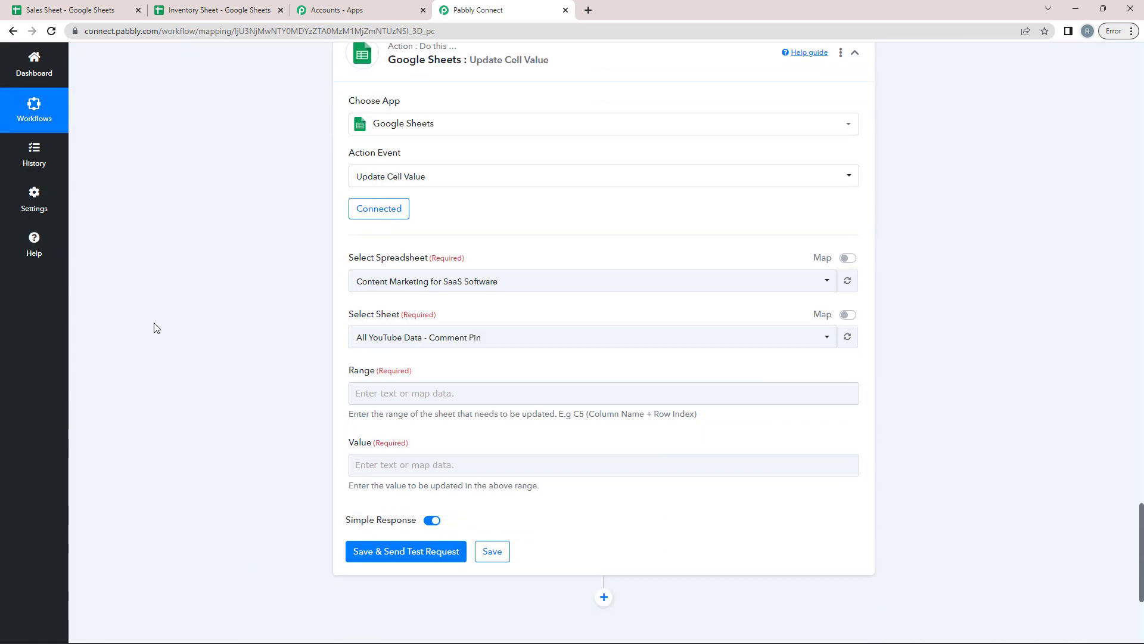
pyautogui.click(385, 288)
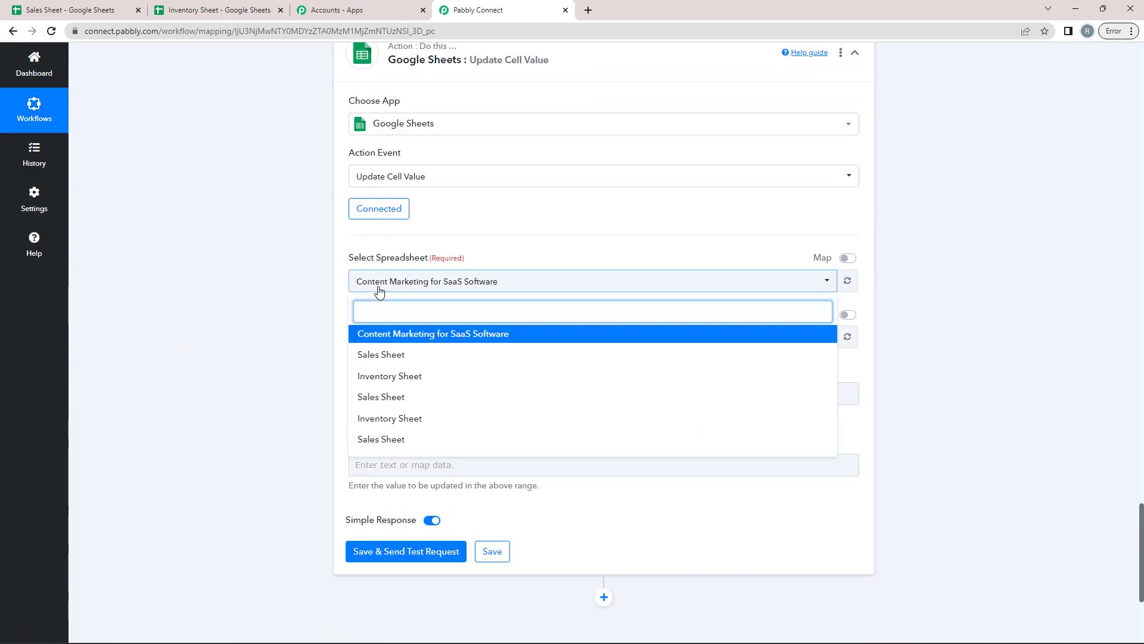
pyautogui.click(370, 376)
pyautogui.click(232, 7)
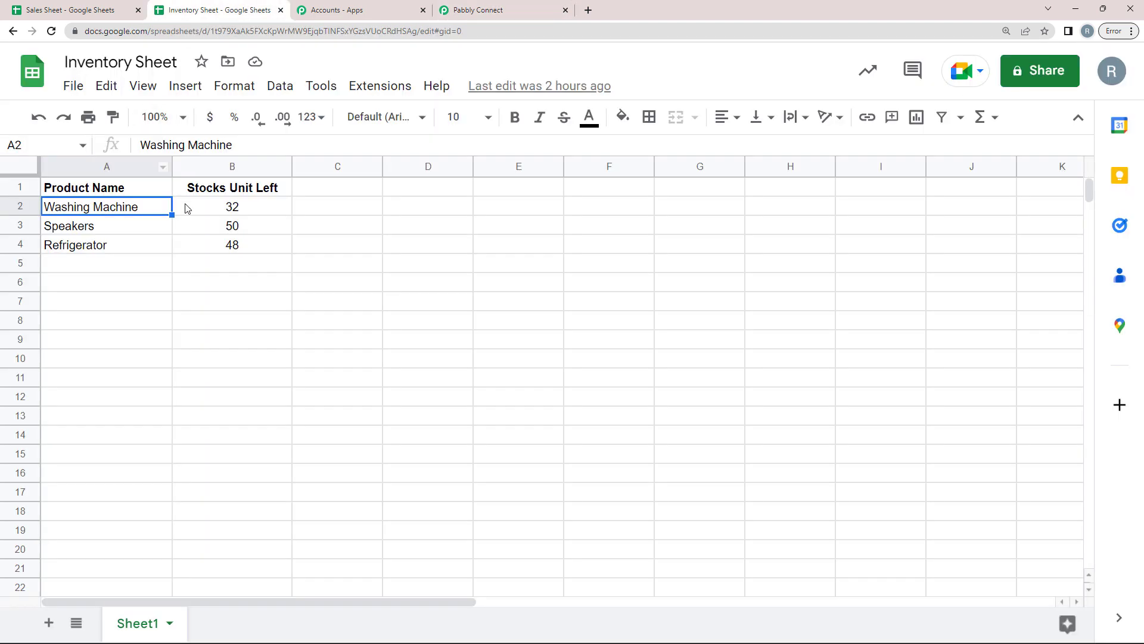
pyautogui.click(248, 215)
pyautogui.click(493, 9)
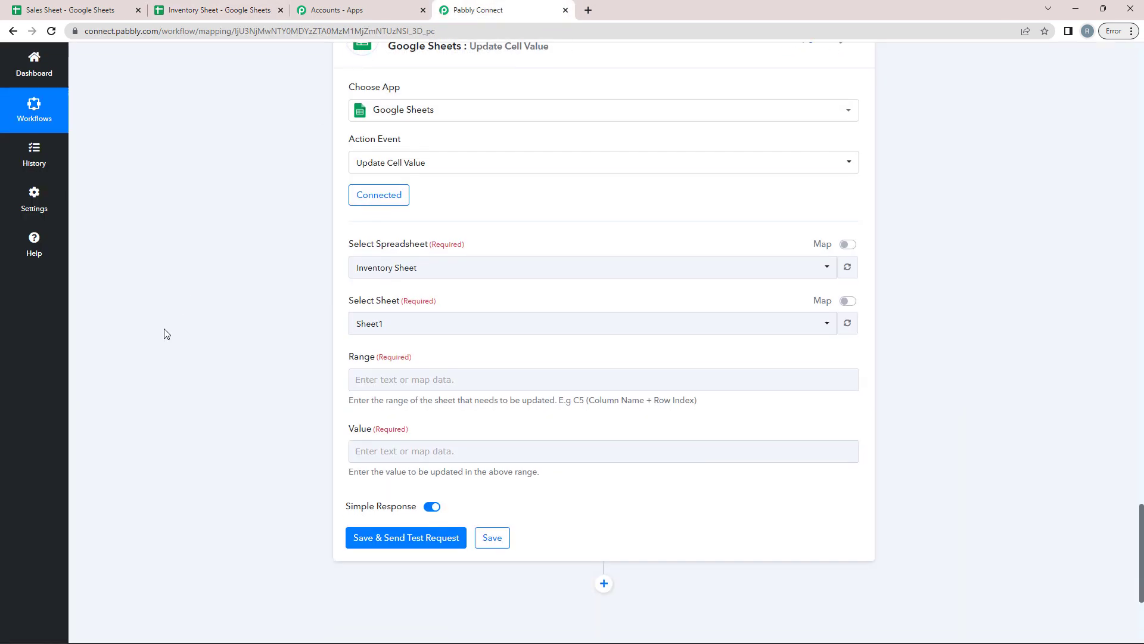
pyautogui.scroll(-1, 167, 334)
pyautogui.click(355, 278)
pyautogui.click(372, 331)
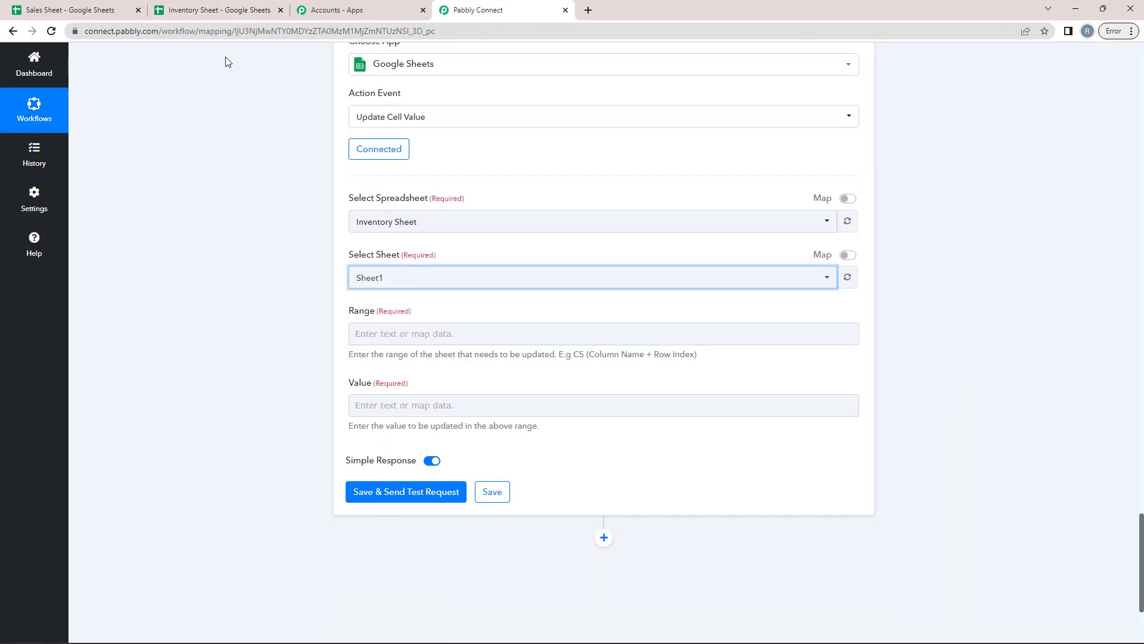
# - Check the Stocks Unit Left column in the Inventory Sheet and enter its column letter B in the action's Range
pyautogui.click(224, 9)
pyautogui.click(441, 8)
pyautogui.scroll(-1, 266, 285)
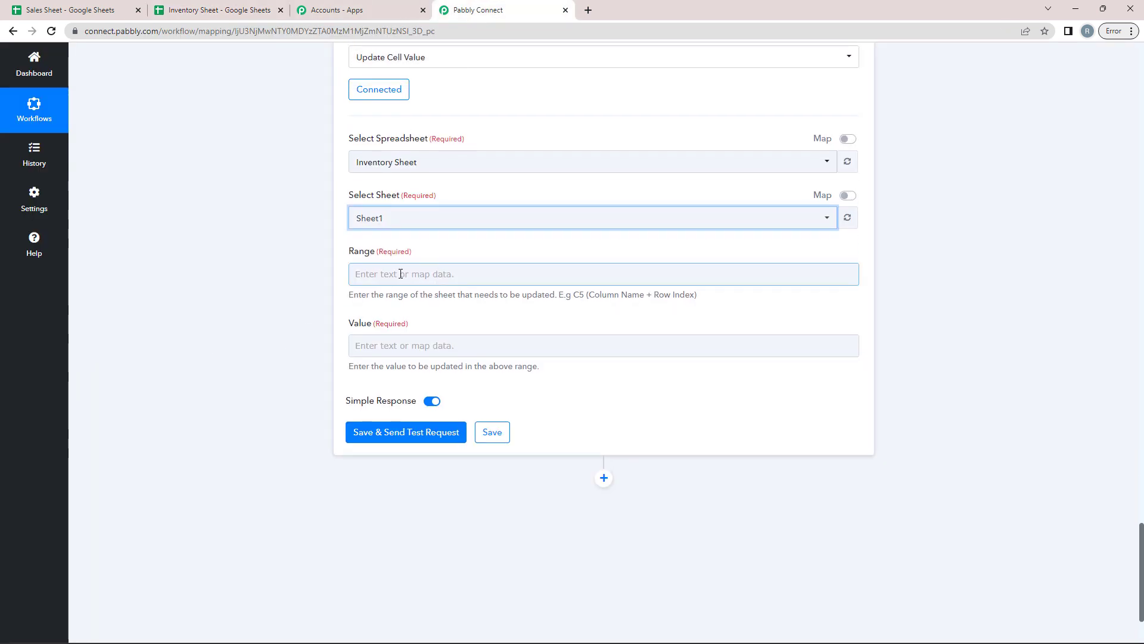
pyautogui.click(400, 273)
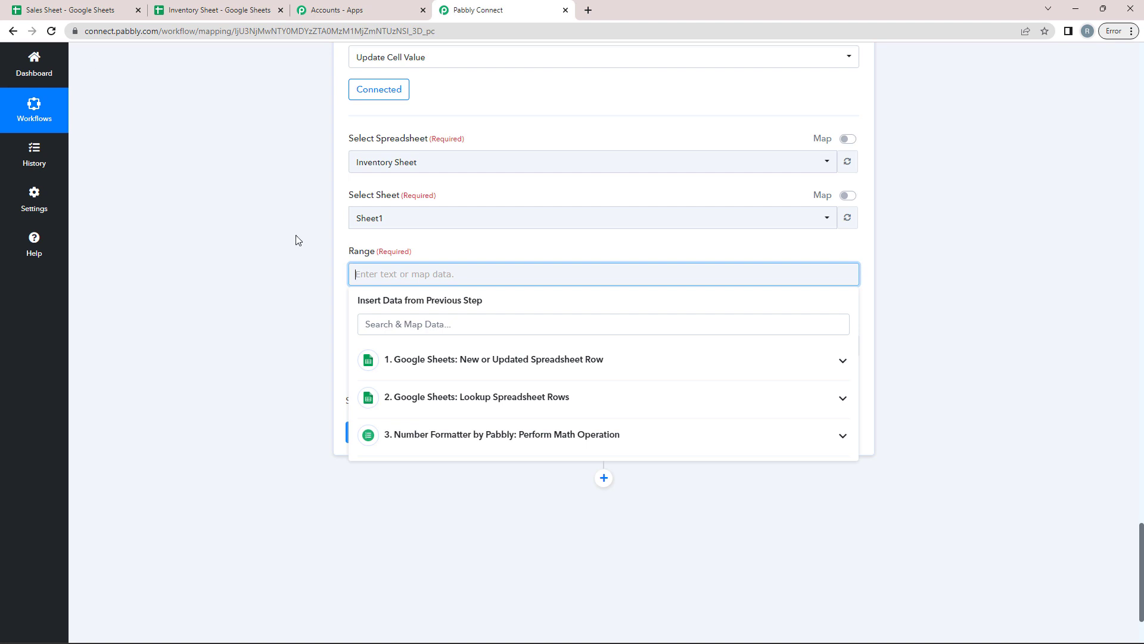
pyautogui.click(195, 9)
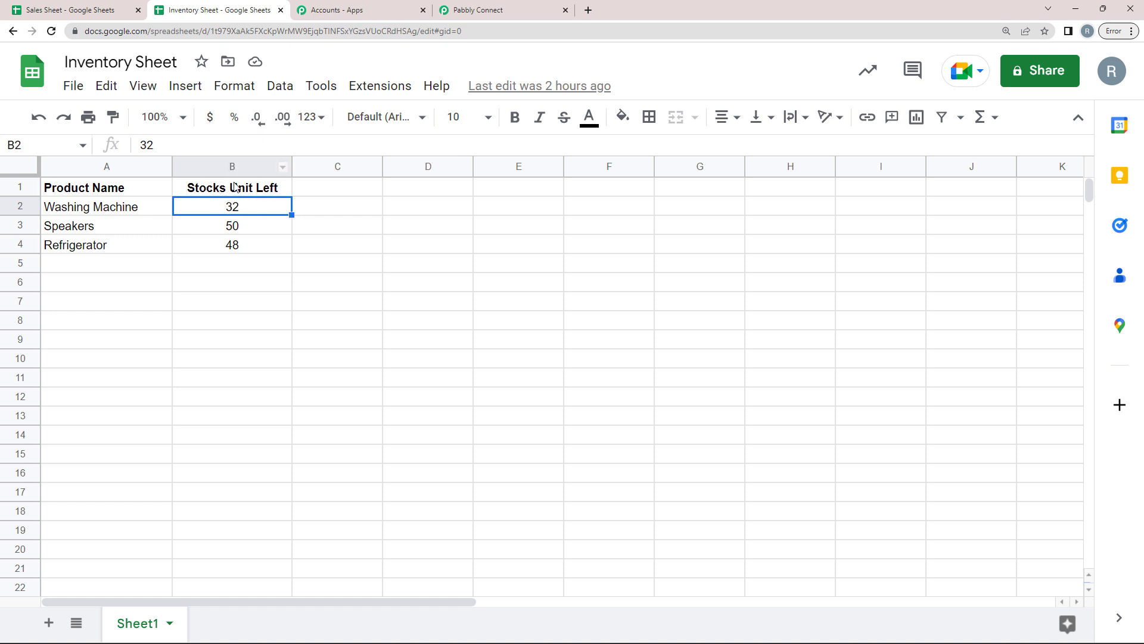
pyautogui.click(489, 9)
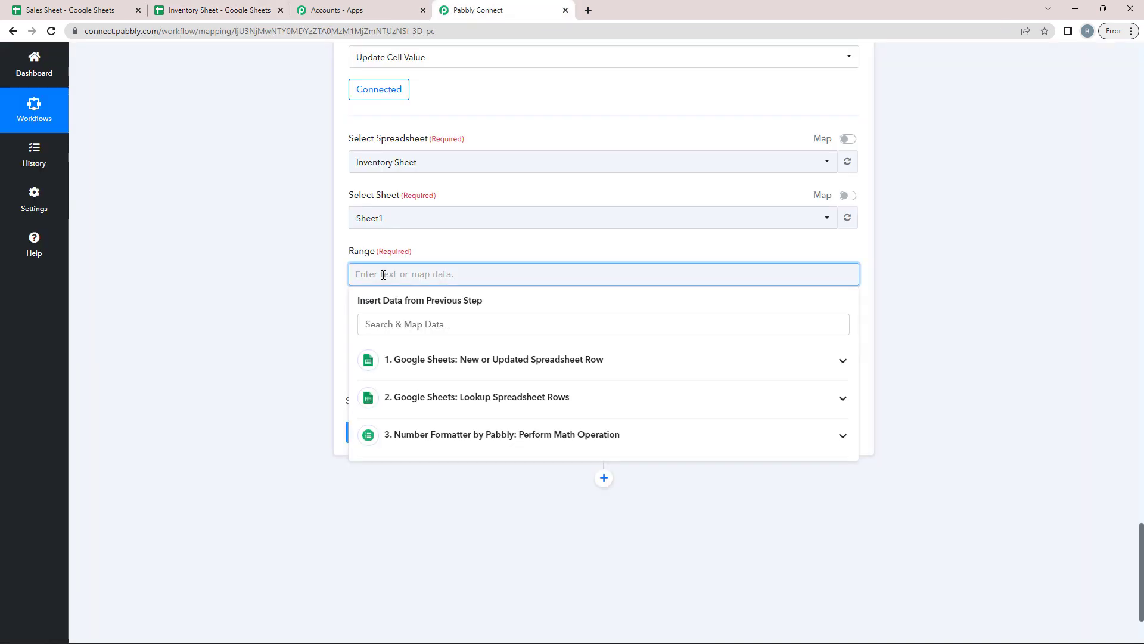
pyautogui.write('B')
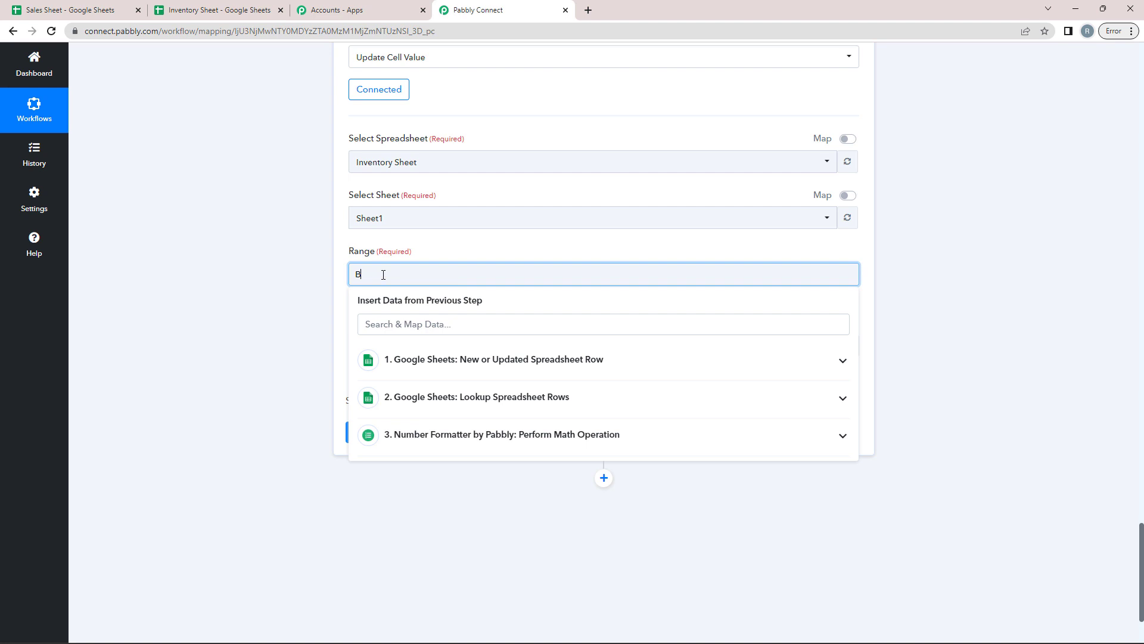
# - Map RowIndex from the Lookup Spreadsheet Rows response directly after the B in the Range and compare it with the Inventory Sheet cell
pyautogui.click(212, 8)
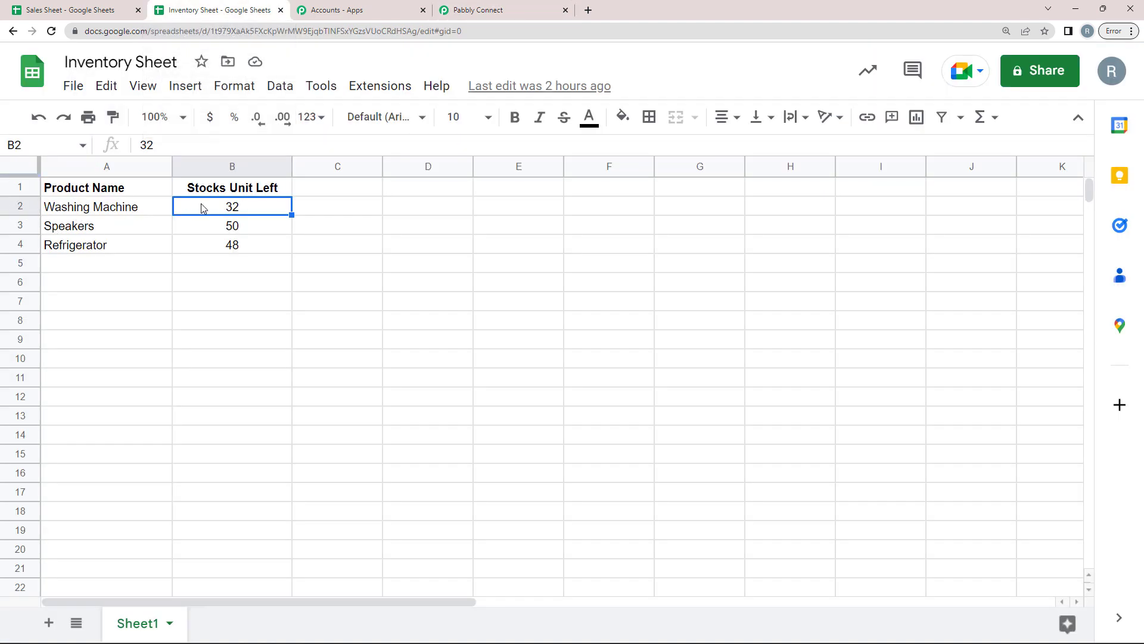
pyautogui.click(474, 8)
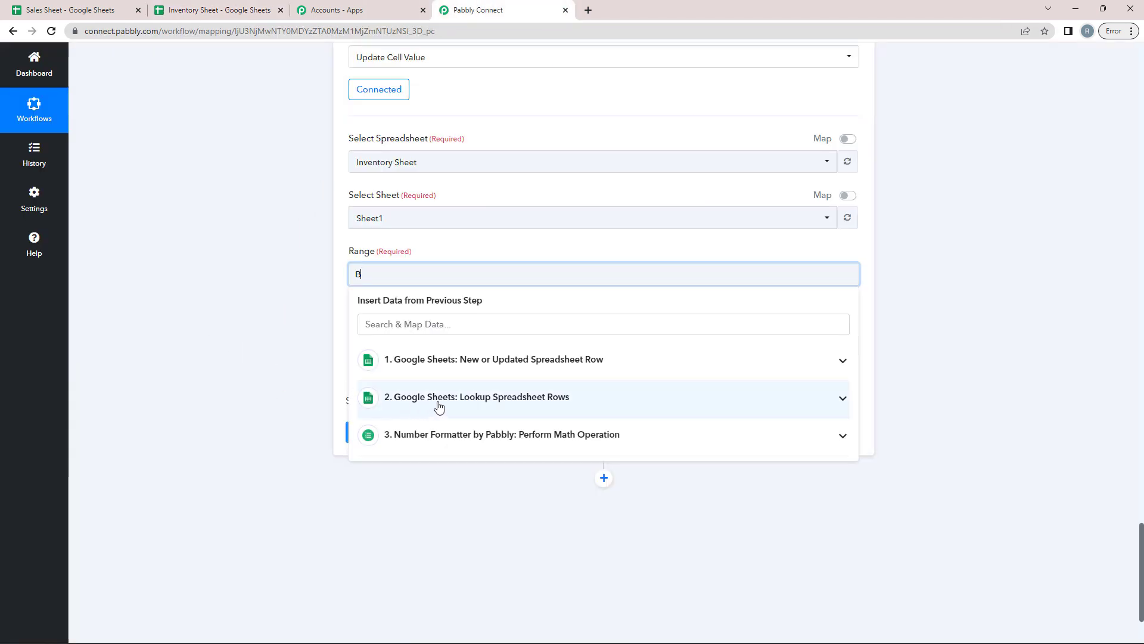
pyautogui.click(485, 398)
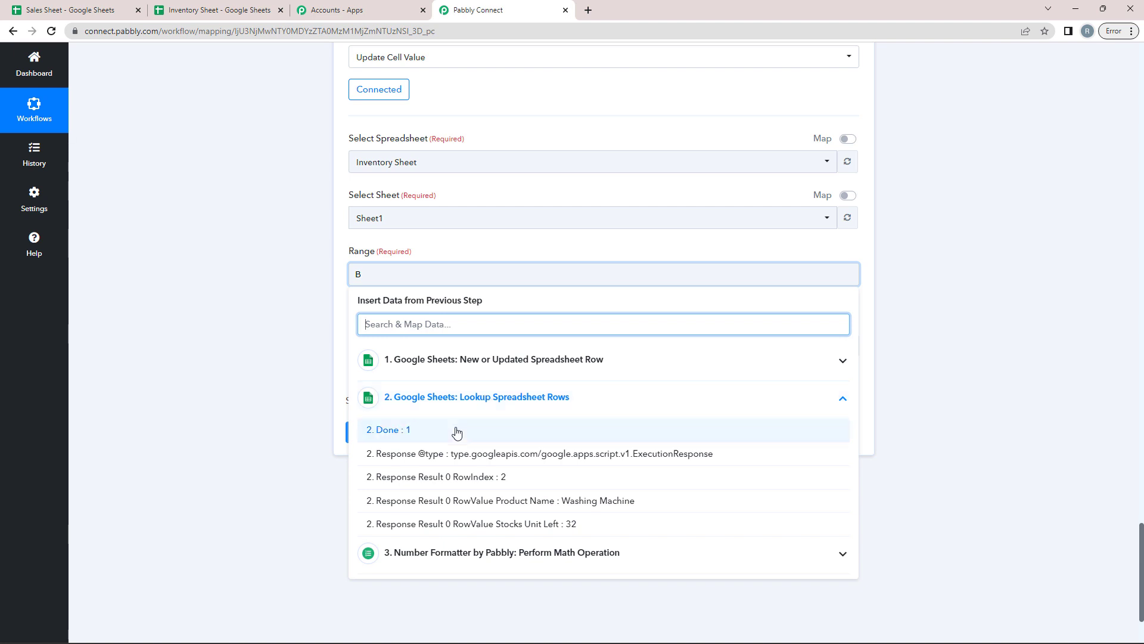
pyautogui.click(466, 478)
pyautogui.click(235, 346)
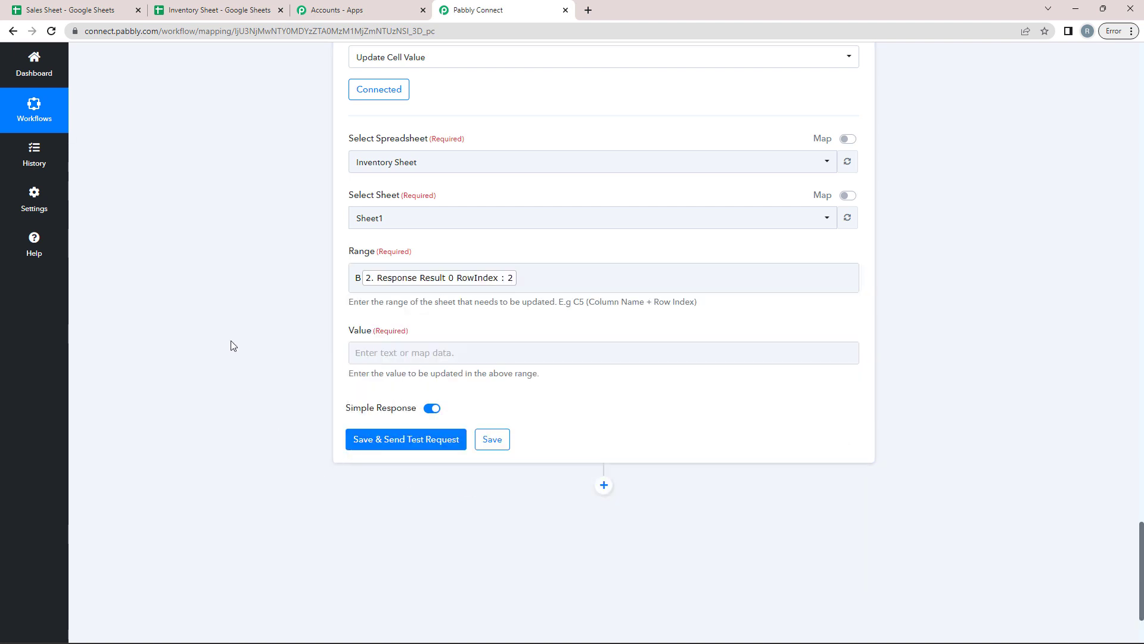
pyautogui.click(224, 10)
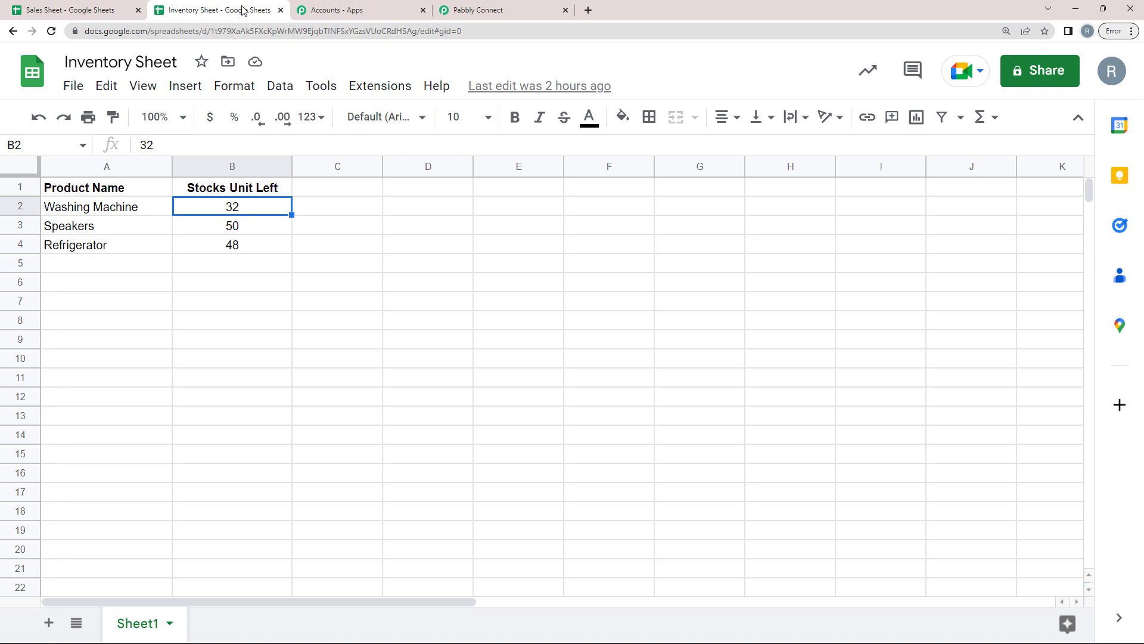
pyautogui.click(504, 9)
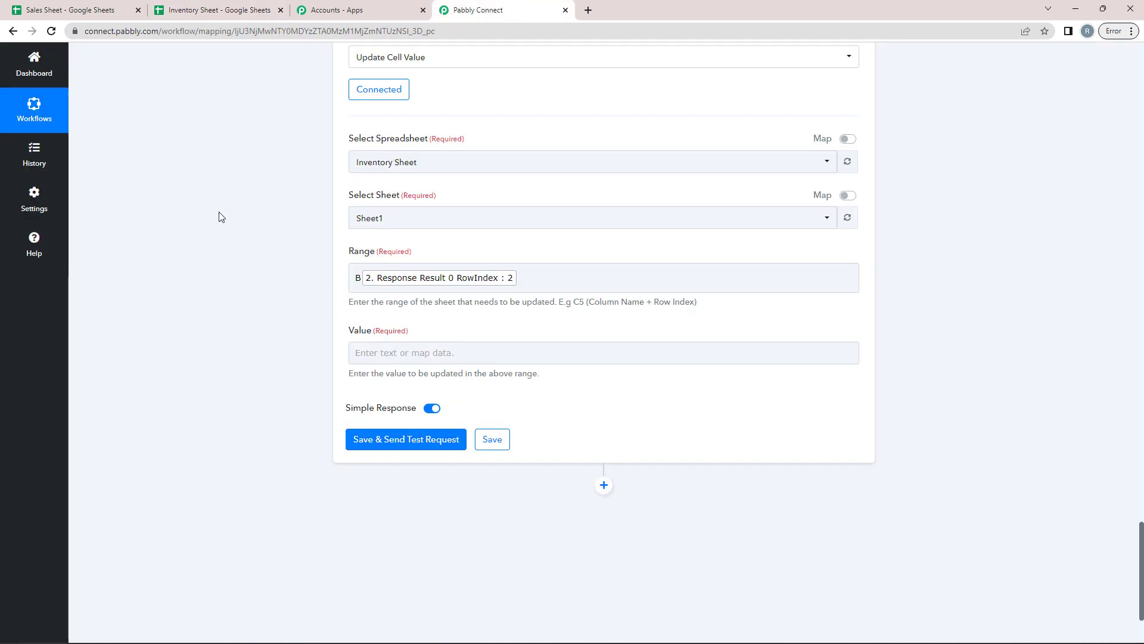
# - Review the Number Formatter's subtraction result and compare it with the Washing Machine stock in the Inventory Sheet
pyautogui.scroll(-1, 171, 230)
pyautogui.click(424, 293)
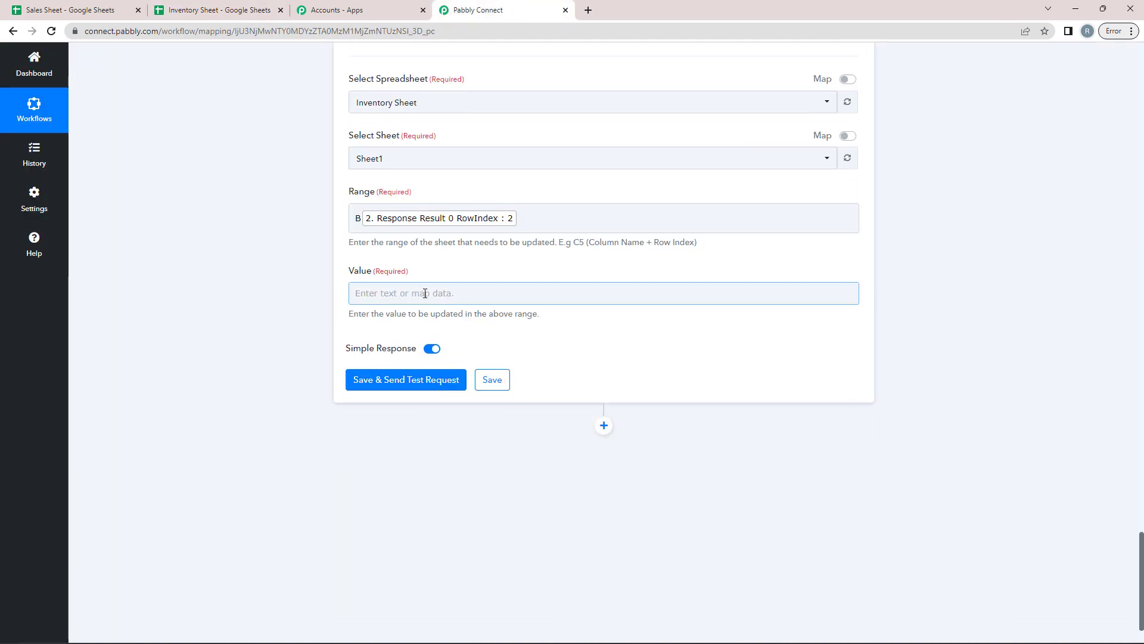
pyautogui.scroll(10, 424, 293)
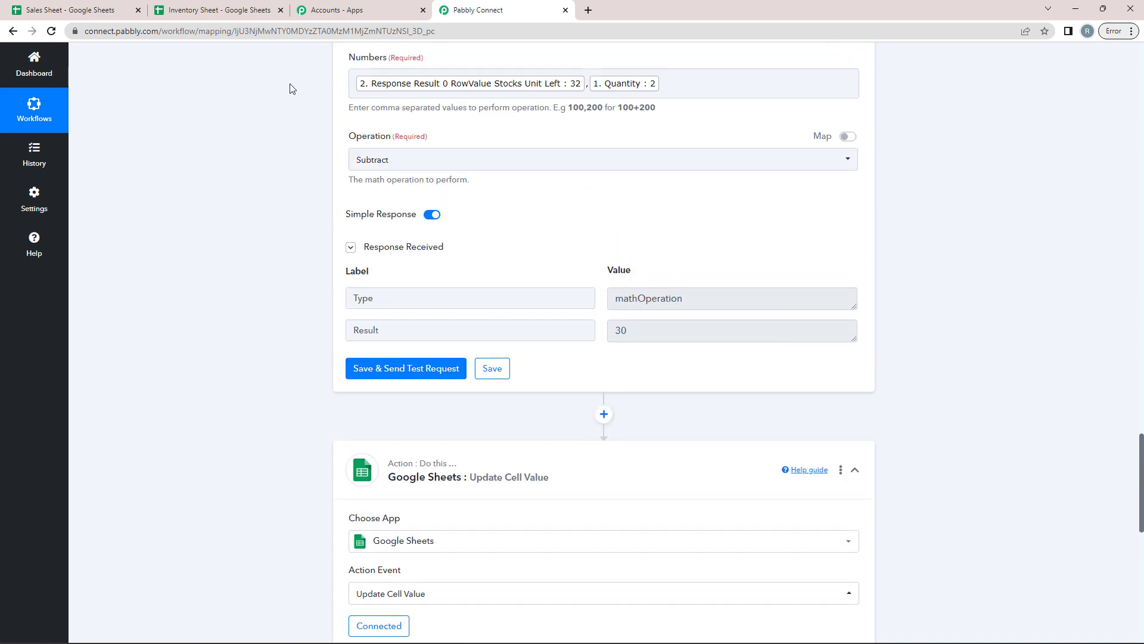
pyautogui.scroll(1, 174, 145)
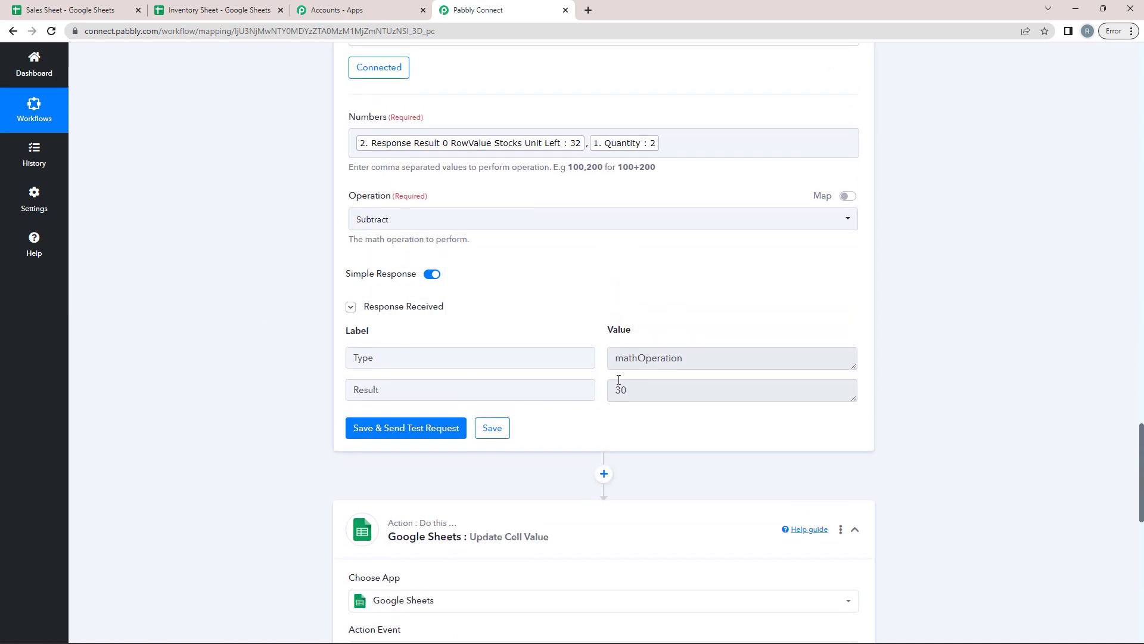
pyautogui.click(643, 388)
pyautogui.moveTo(643, 388); pyautogui.dragTo(606, 398)
pyautogui.click(182, 10)
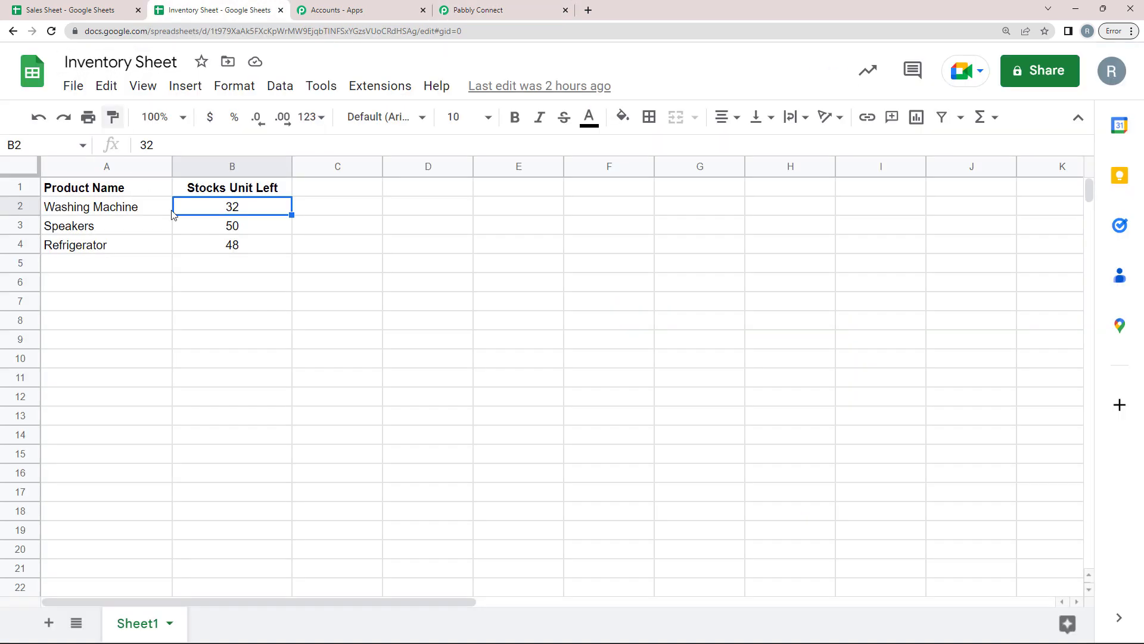
pyautogui.click(554, 4)
pyautogui.click(181, 373)
# - Map Result from the Number Formatter's Perform Math Operation response into the Value of the Update Cell Value action
pyautogui.scroll(-9, 182, 373)
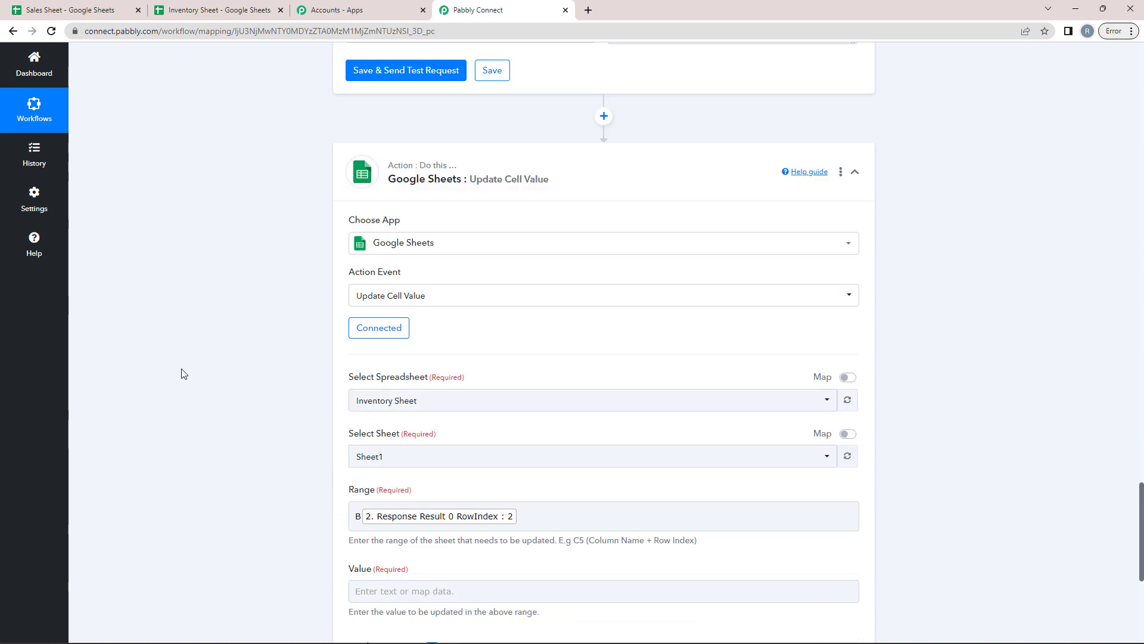
pyautogui.click(358, 352)
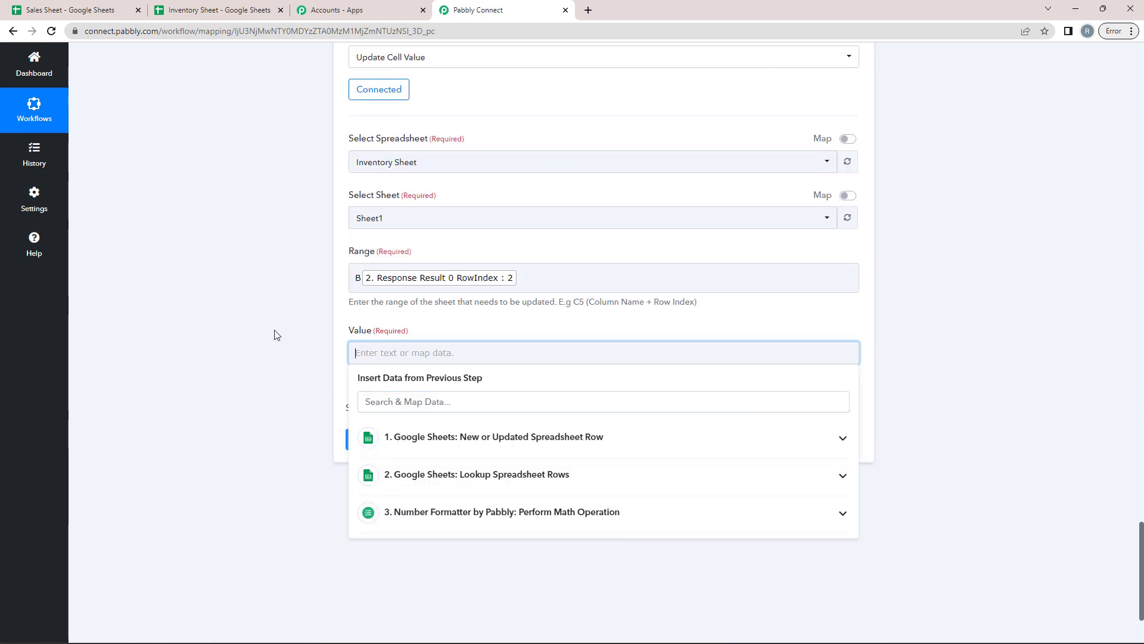
pyautogui.click(453, 513)
pyautogui.scroll(-2, 74, 475)
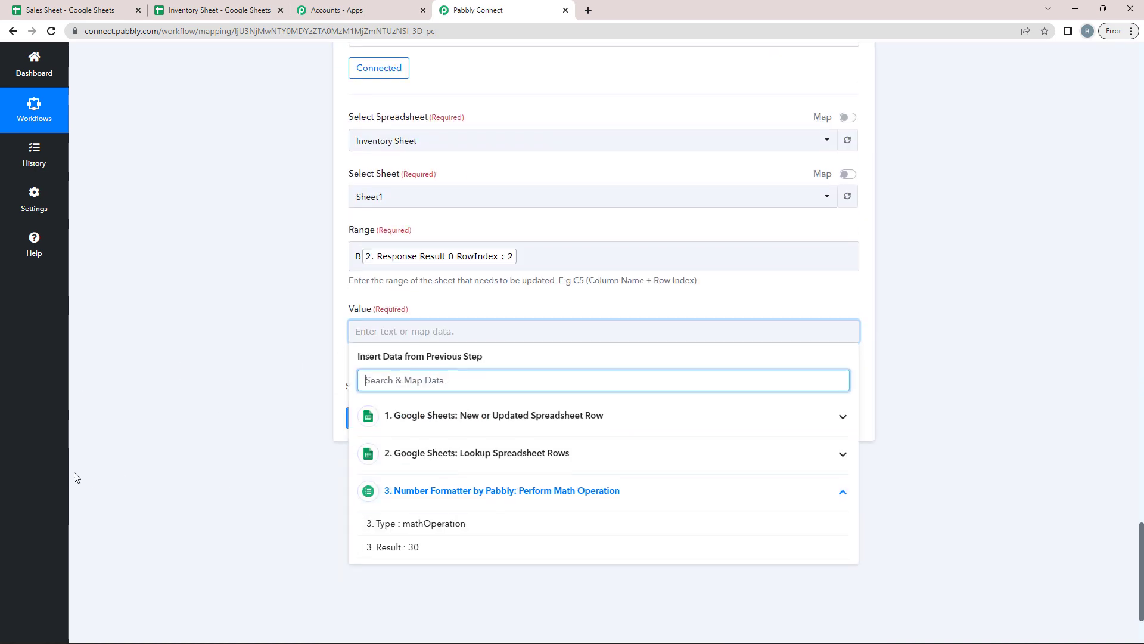
pyautogui.click(388, 451)
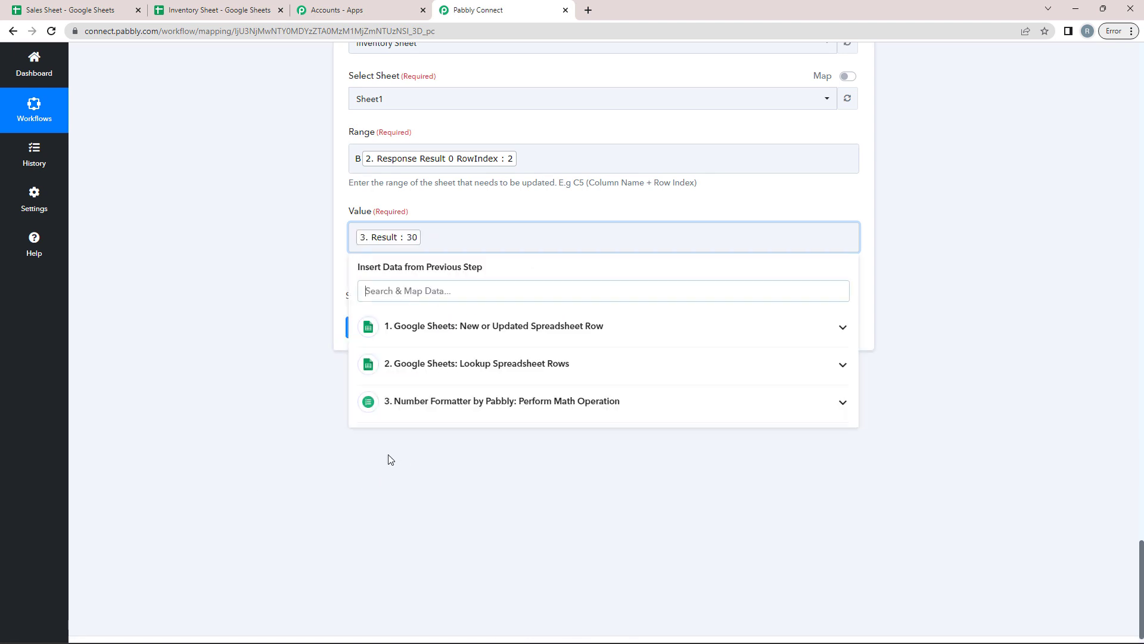
pyautogui.click(271, 251)
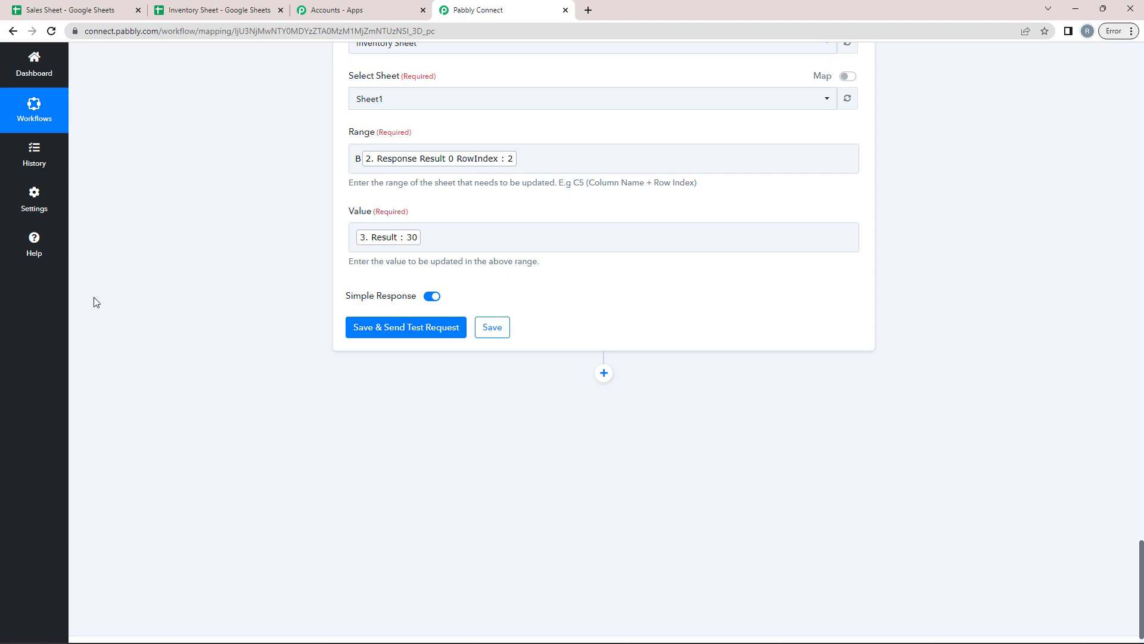
# - Save the Update Cell Value action with a test request and check the Washing Machine stock in the Inventory Sheet
pyautogui.click(381, 331)
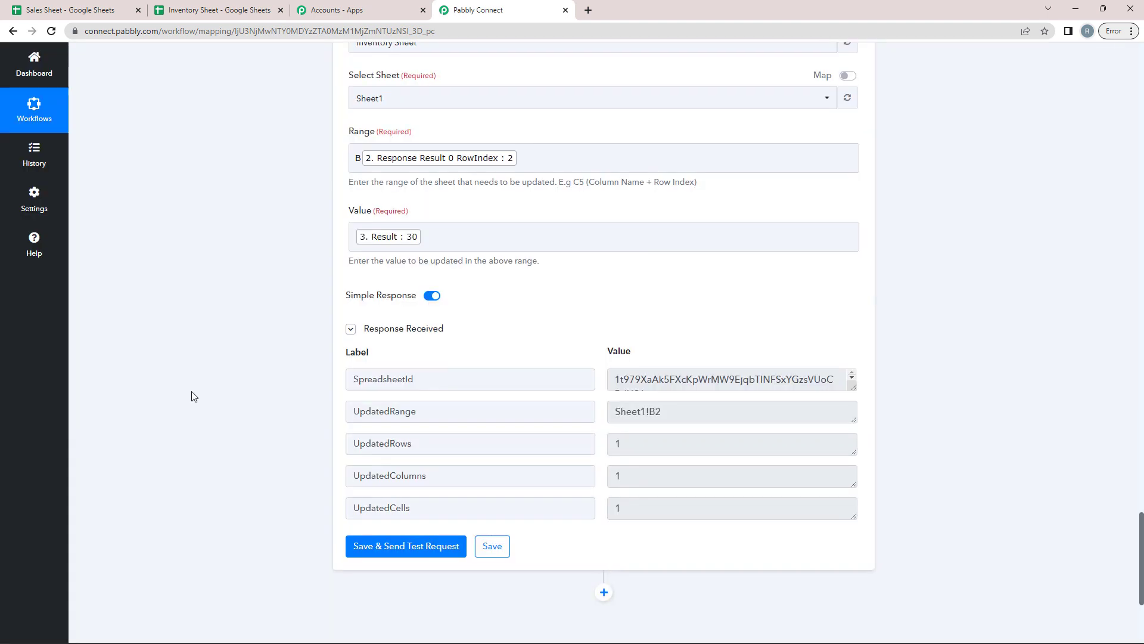
pyautogui.scroll(-1, 191, 395)
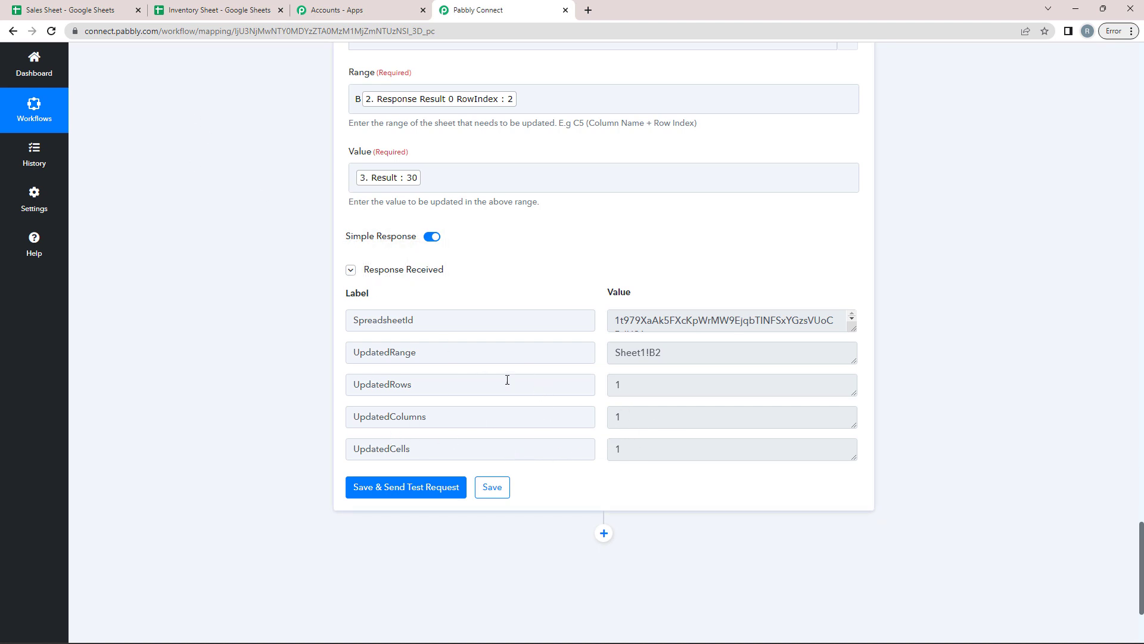
pyautogui.click(398, 182)
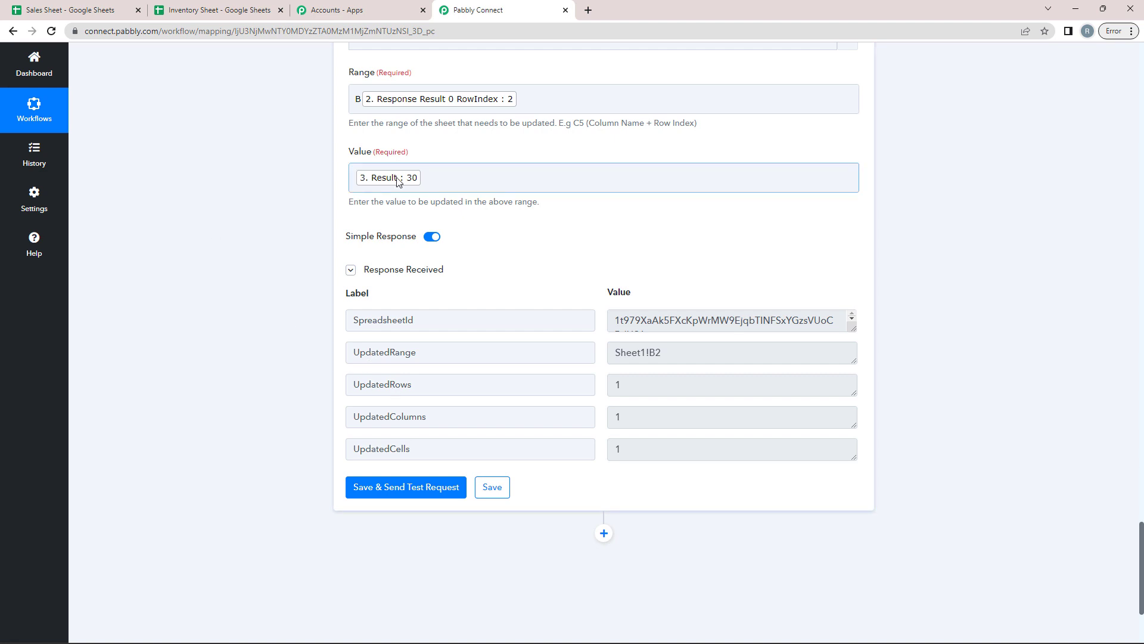
pyautogui.click(203, 10)
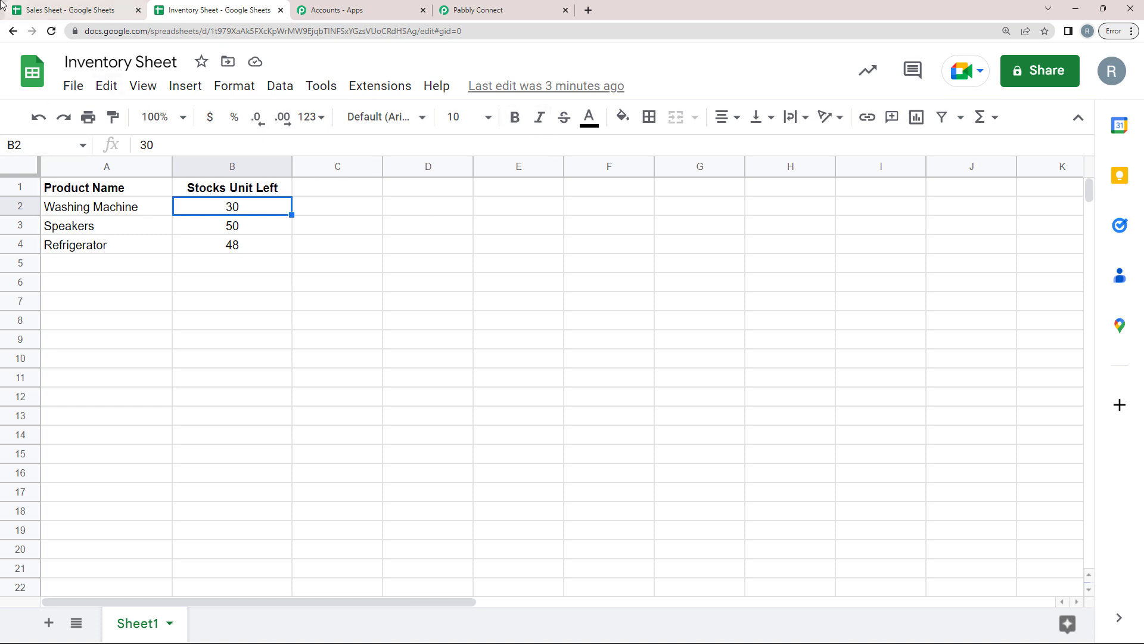
# - Turn on Send On Event of the Pabbly Connect Webhooks add-on in the Sales Sheet
pyautogui.click(75, 10)
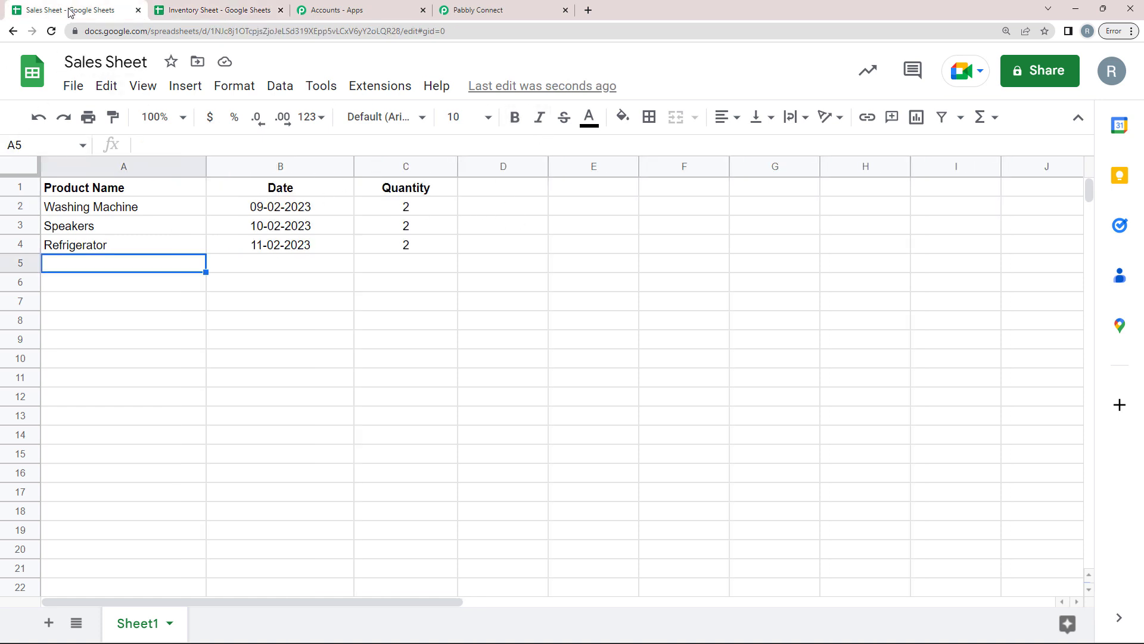
pyautogui.click(376, 90)
pyautogui.moveTo(395, 262)
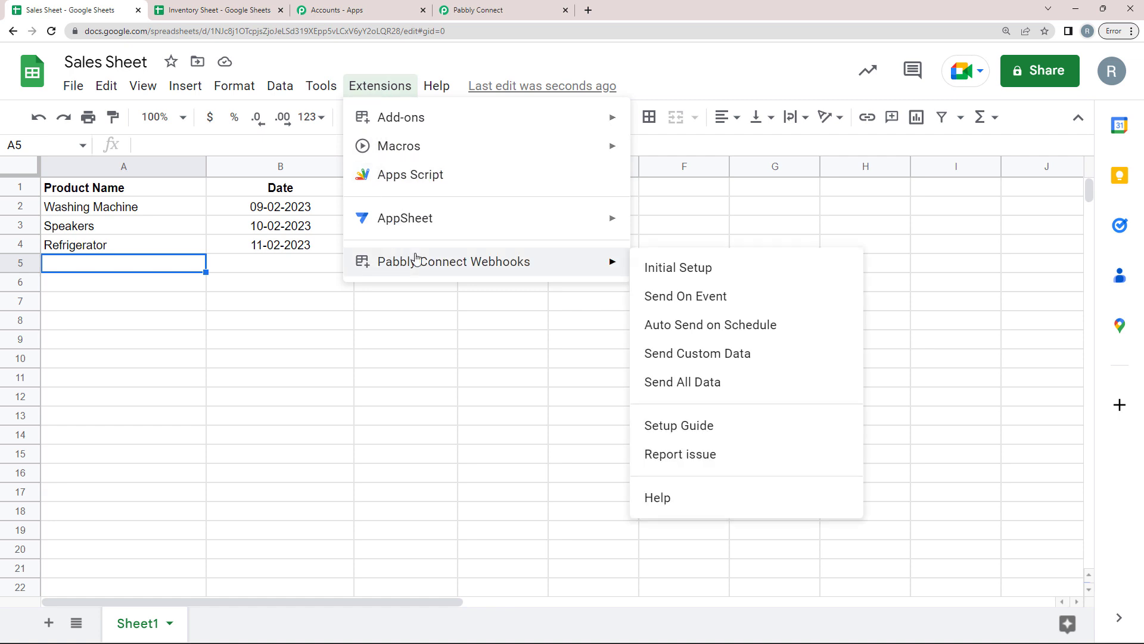
pyautogui.click(688, 303)
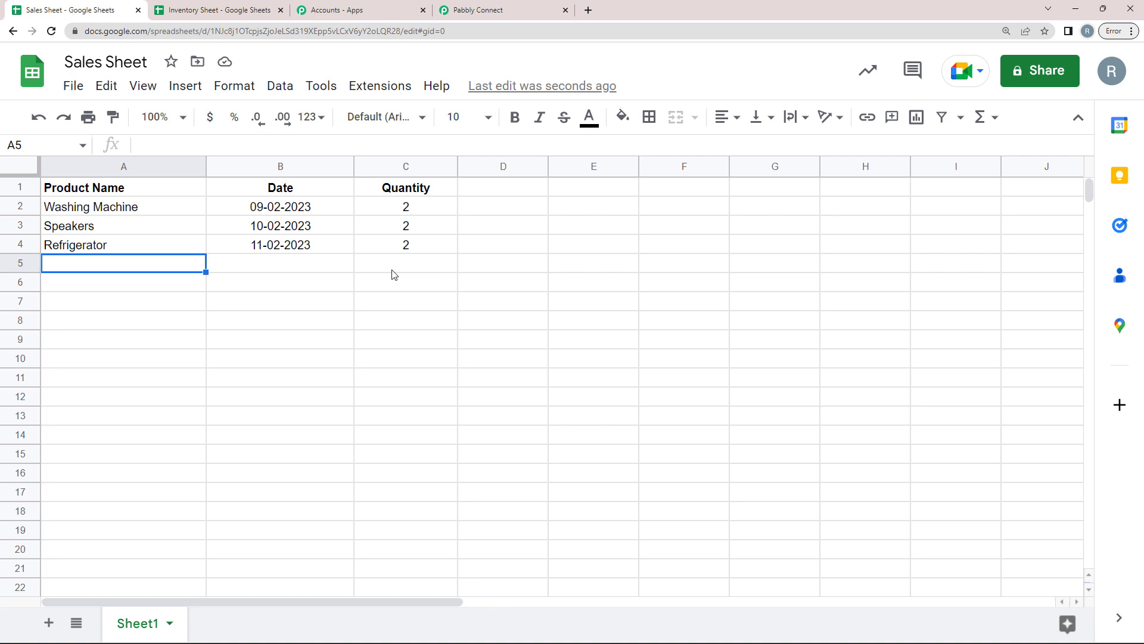
# - Start a new sale in row 5 of the Sales Sheet with product Speakers and date 05-06-2023
pyautogui.doubleClick(103, 269)
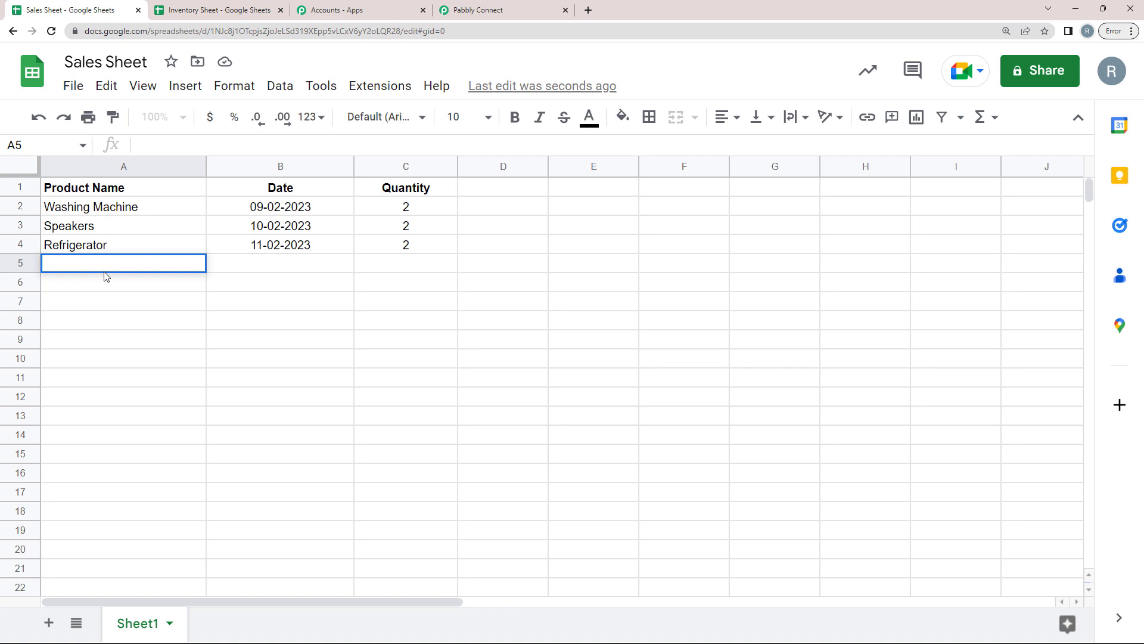
pyautogui.write('Speakers')
pyautogui.doubleClick(256, 268)
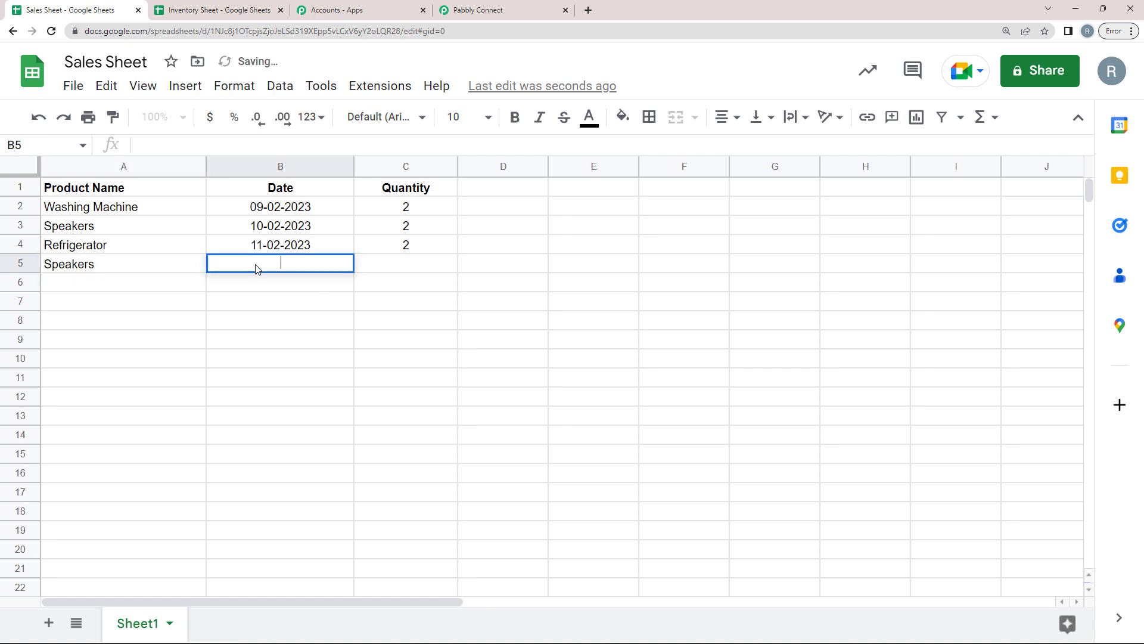
pyautogui.write('05-06-2023')
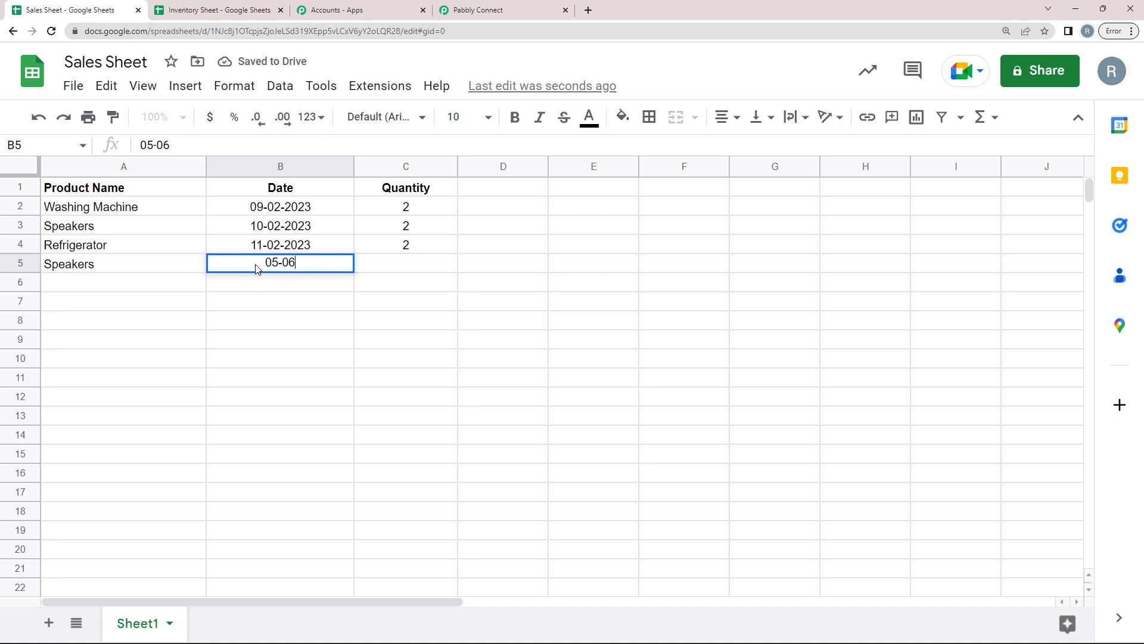
pyautogui.doubleClick(423, 260)
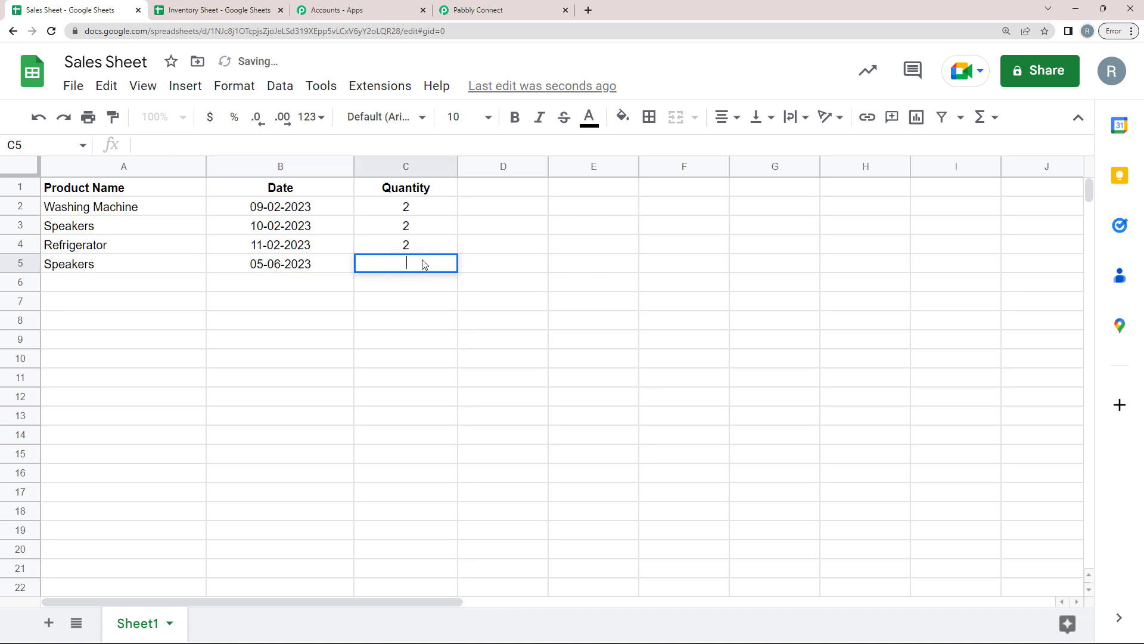
# - Check the Speakers stock in the Inventory Sheet and enter a quantity of 10 for the sale in the Sales Sheet's row 5
pyautogui.click(197, 6)
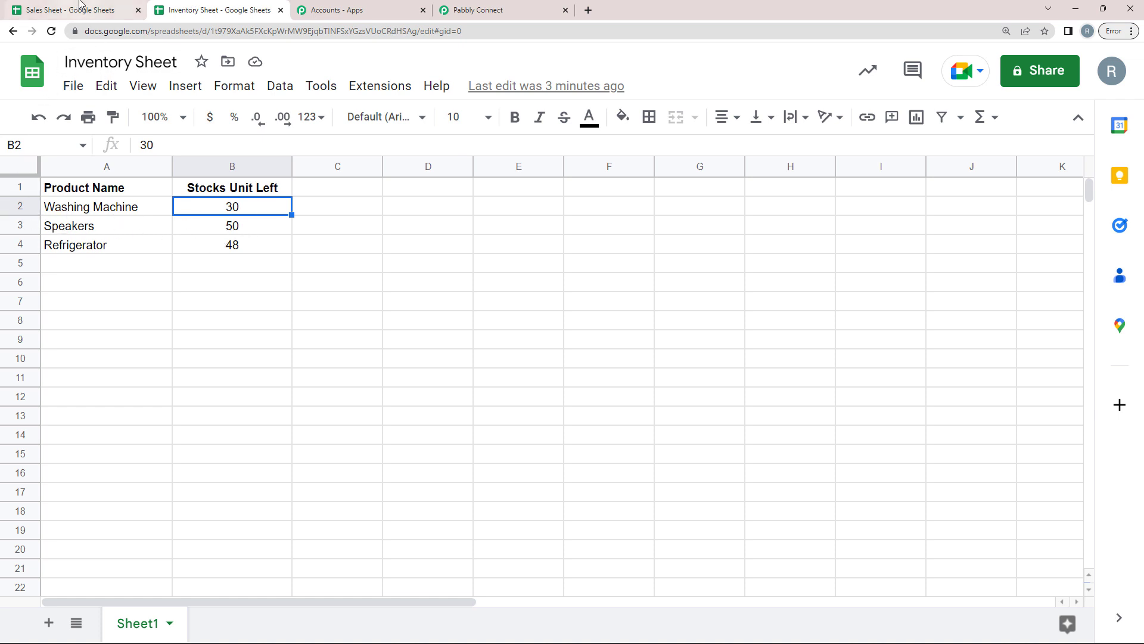
pyautogui.click(49, 8)
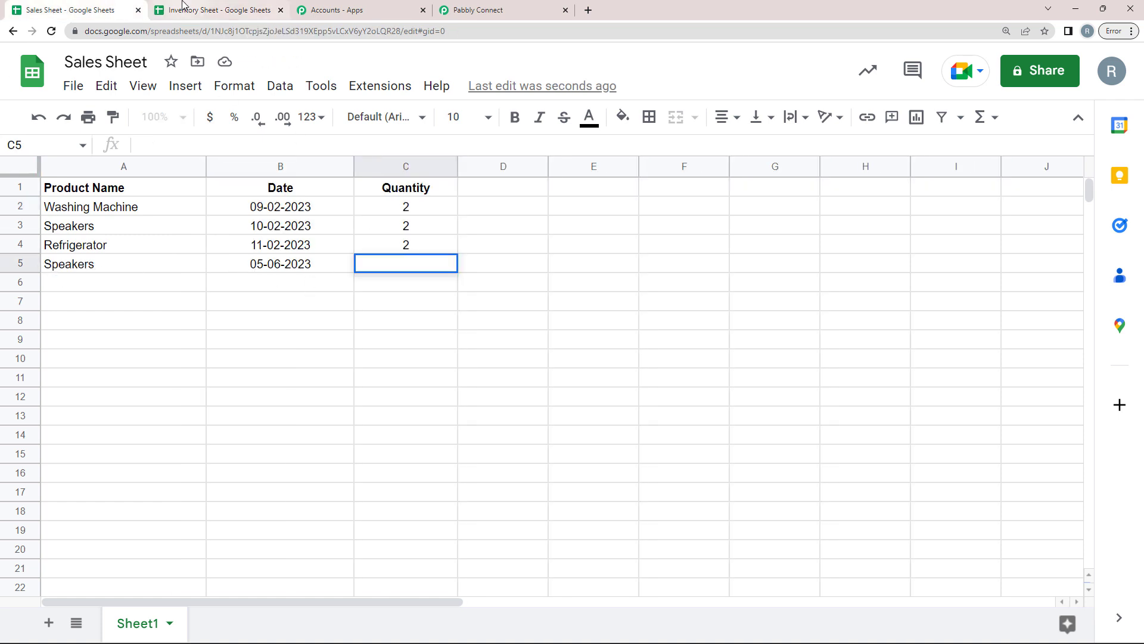
pyautogui.click(215, 9)
pyautogui.click(234, 225)
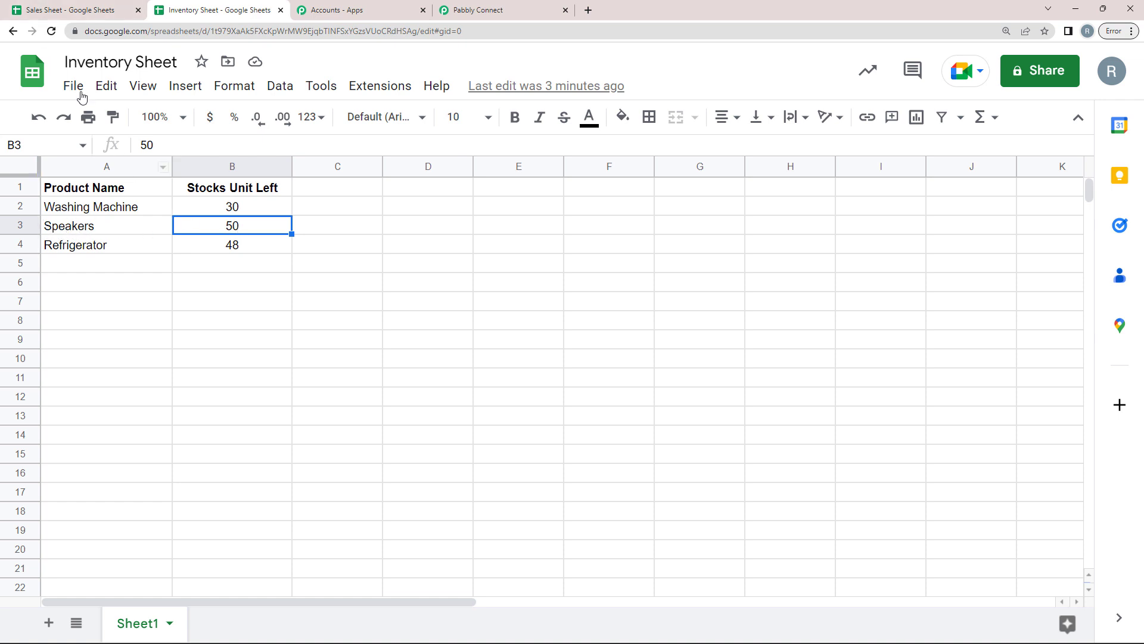
pyautogui.click(43, 5)
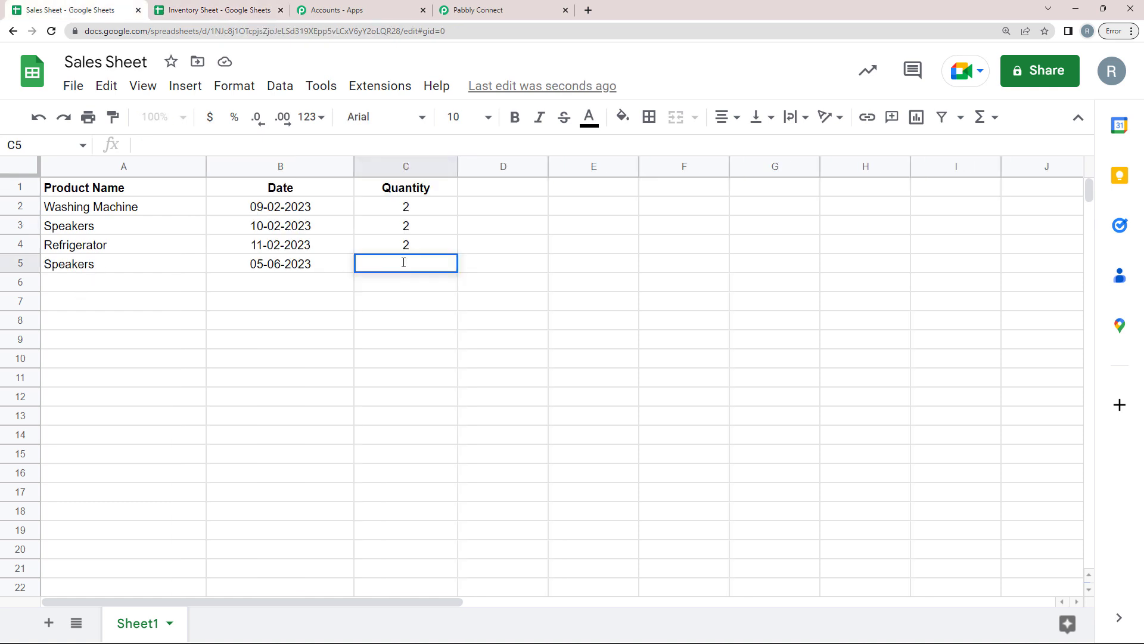
pyautogui.write('10')
pyautogui.press('Return')
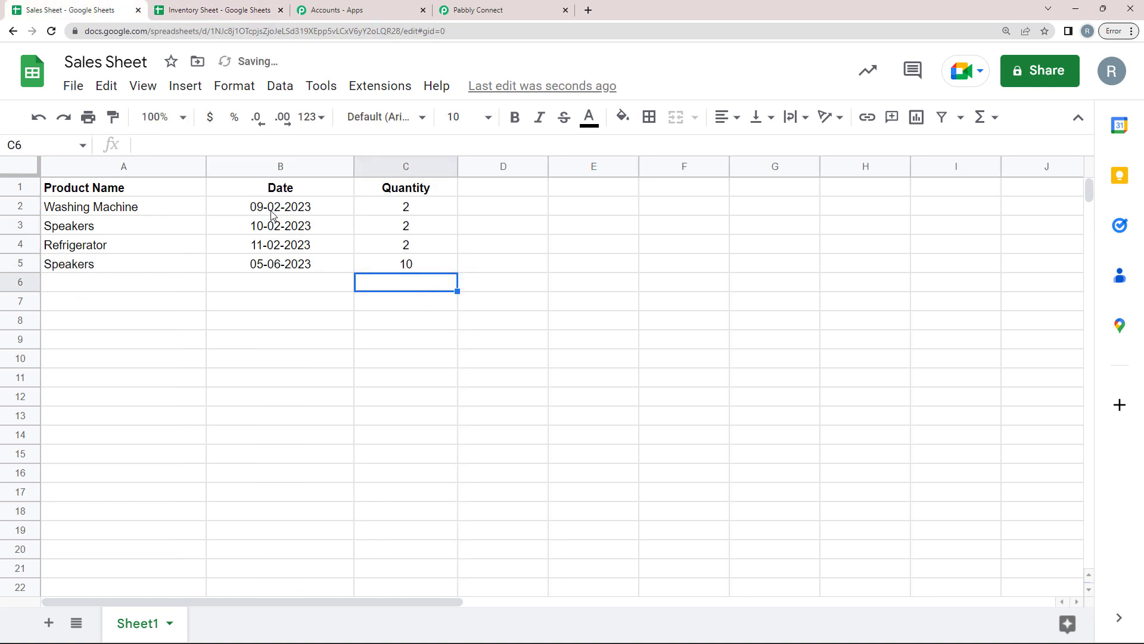
# - Compare the Speakers stock in the Inventory Sheet with the quantity of the new sale in the Sales Sheet
pyautogui.click(190, 4)
pyautogui.click(229, 264)
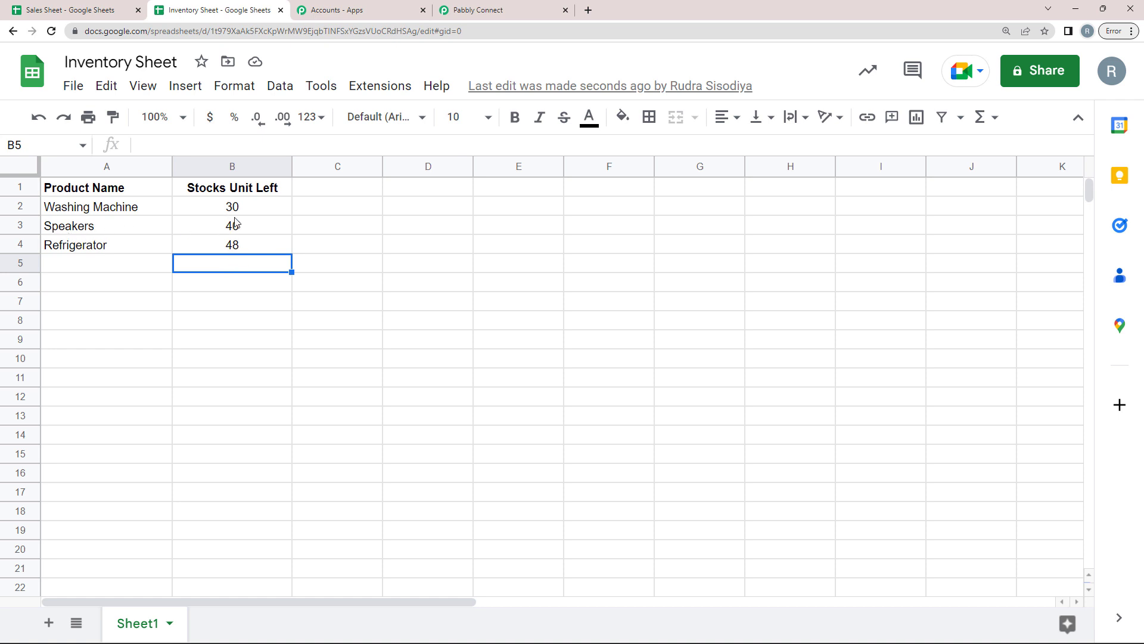
pyautogui.click(33, 9)
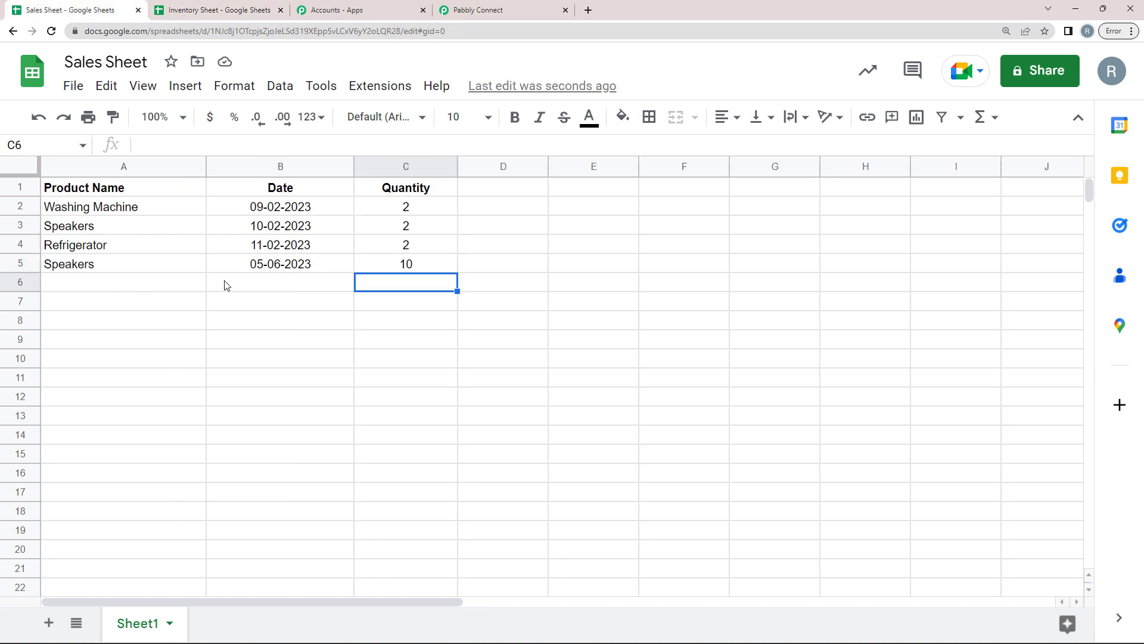
pyautogui.click(206, 7)
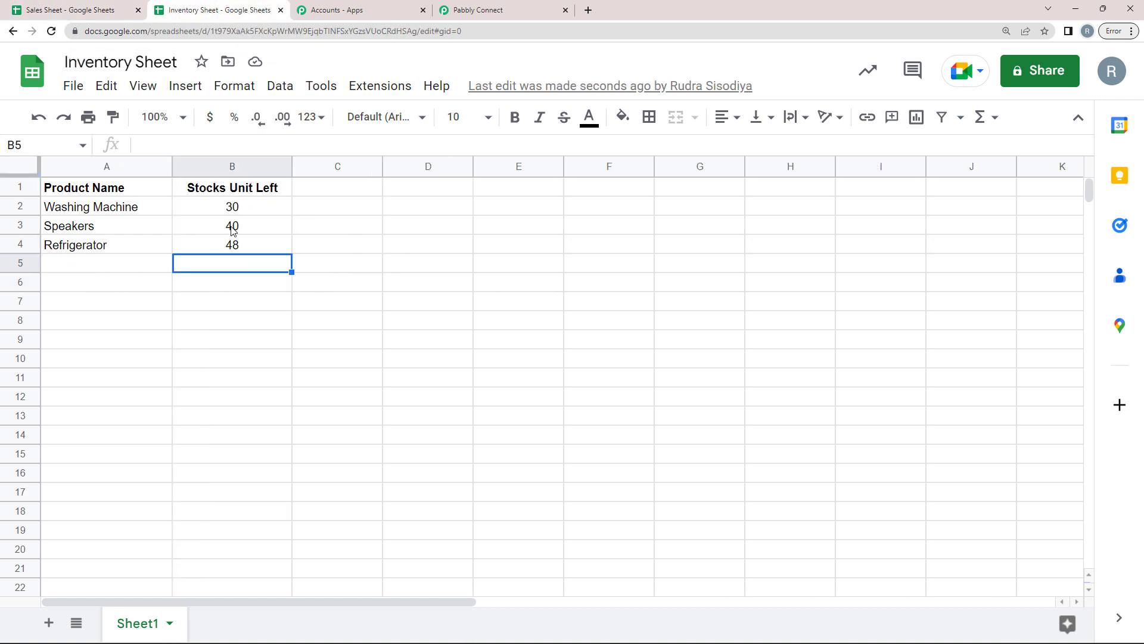
# - Switch back to Pabbly Connect and review the collapsed Google Sheet Automation workflow from the trigger to the Update Cell Value action
pyautogui.click(498, 7)
pyautogui.click(863, 298)
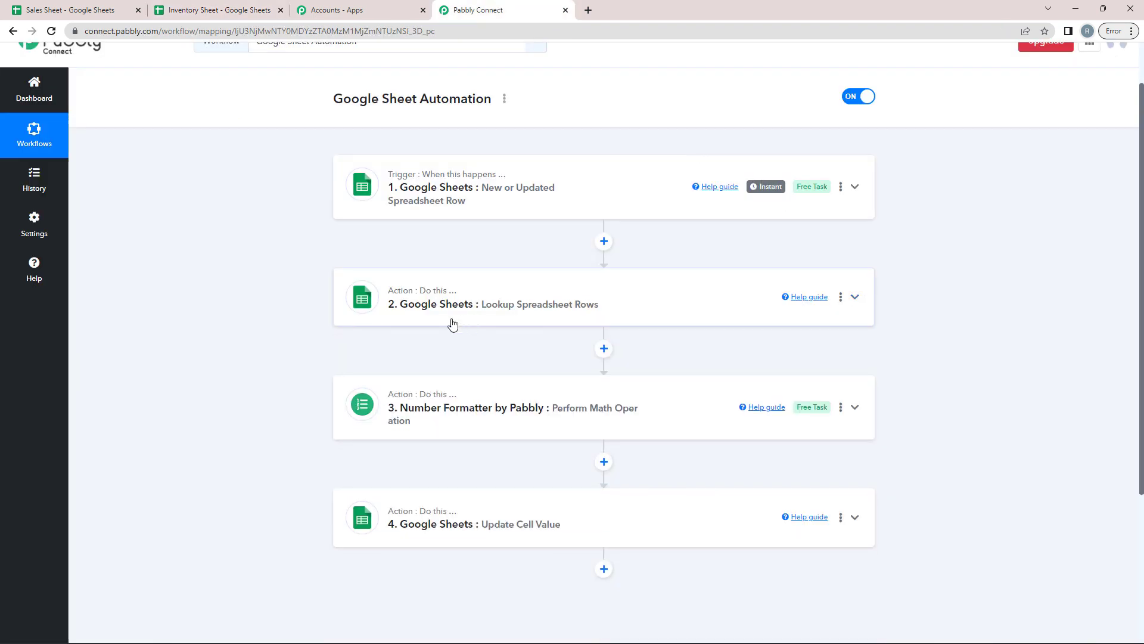
pyautogui.scroll(-3, 291, 320)
pyautogui.scroll(1, 291, 319)
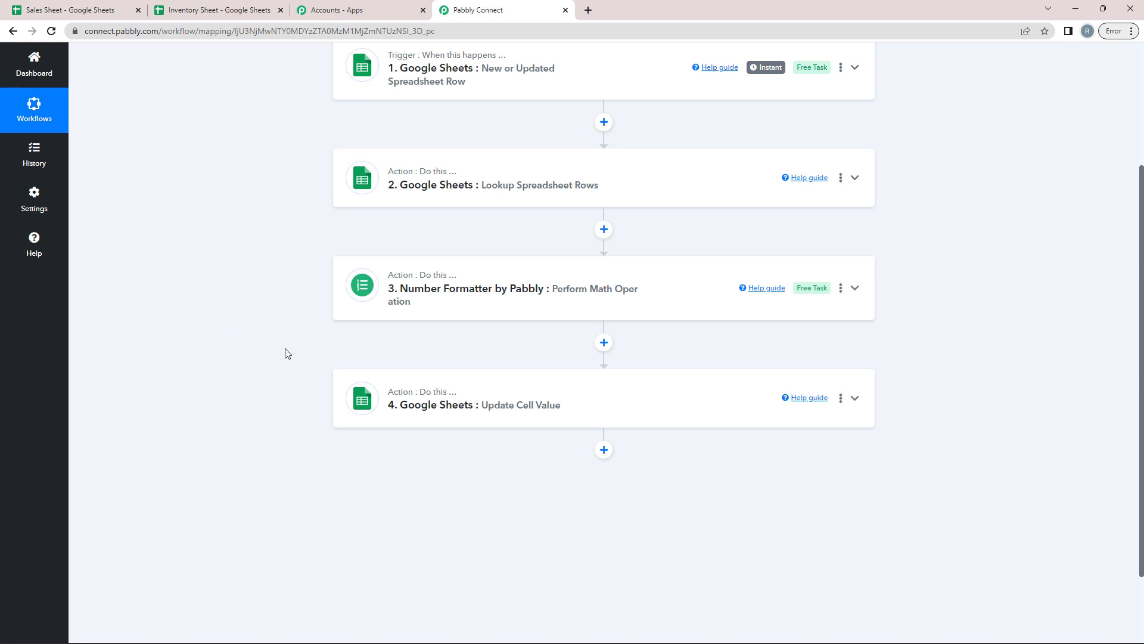
pyautogui.scroll(3, 249, 330)
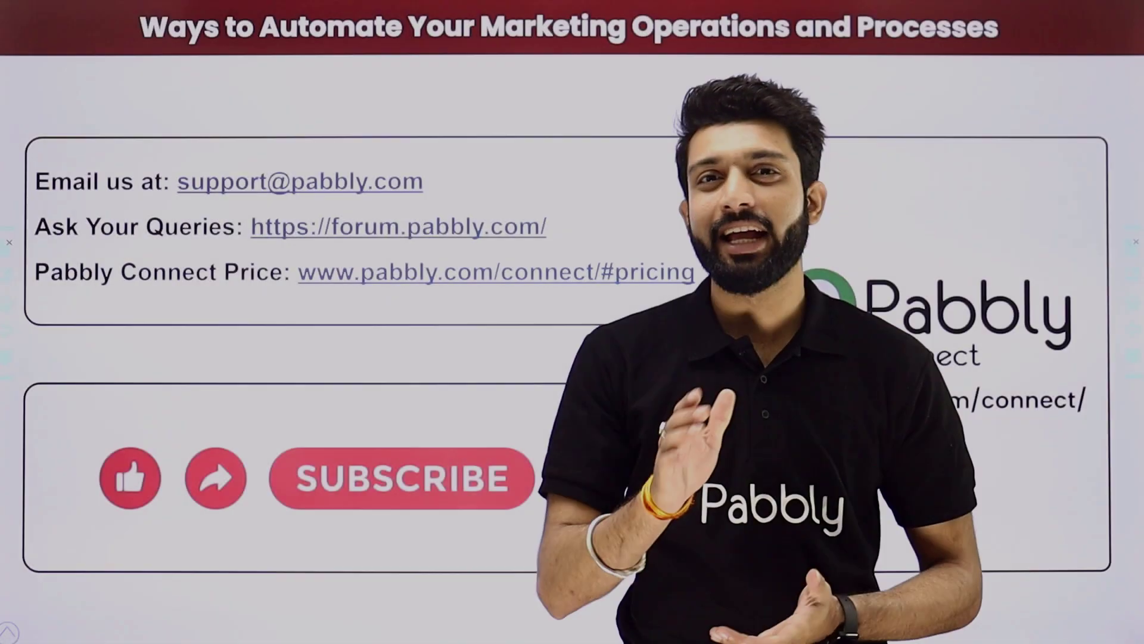